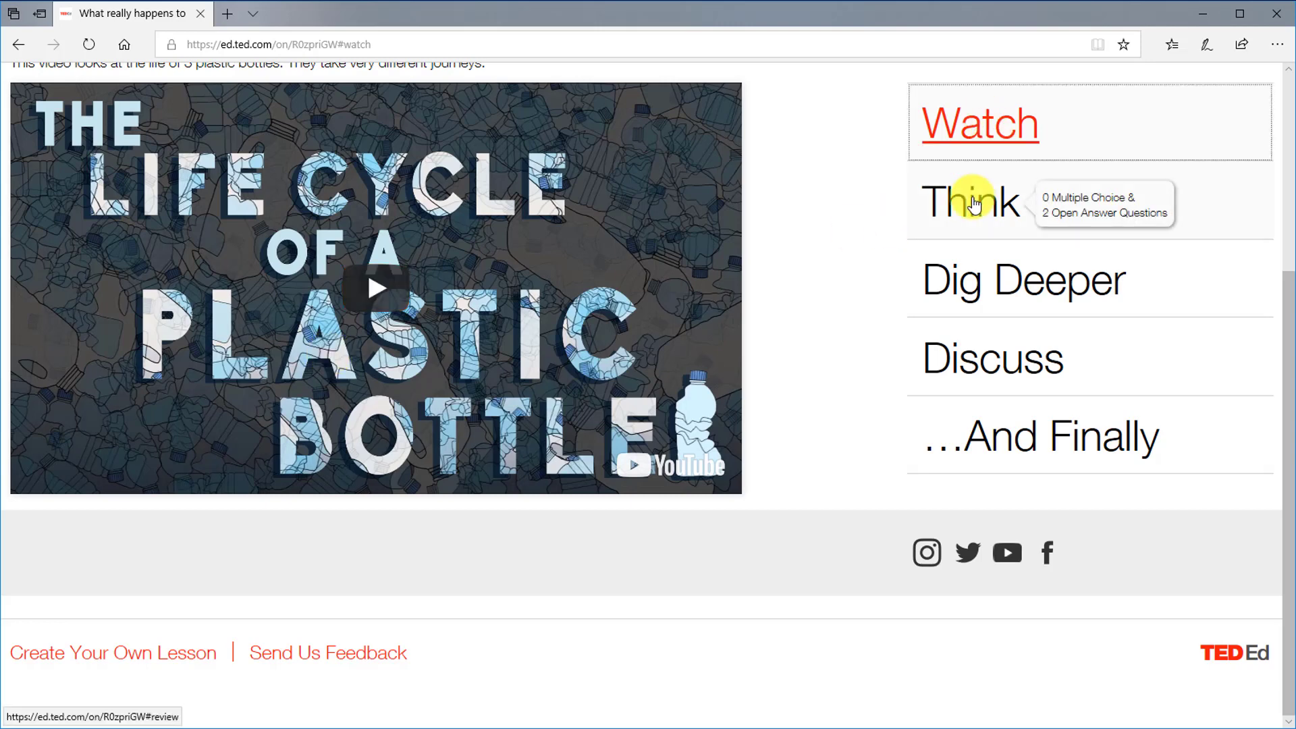
Step: Look through the plastic bottle lesson's Think, Dig Deeper, Discuss and …And Finally sections
{"action": "left_click", "coordinate": [972, 202]}
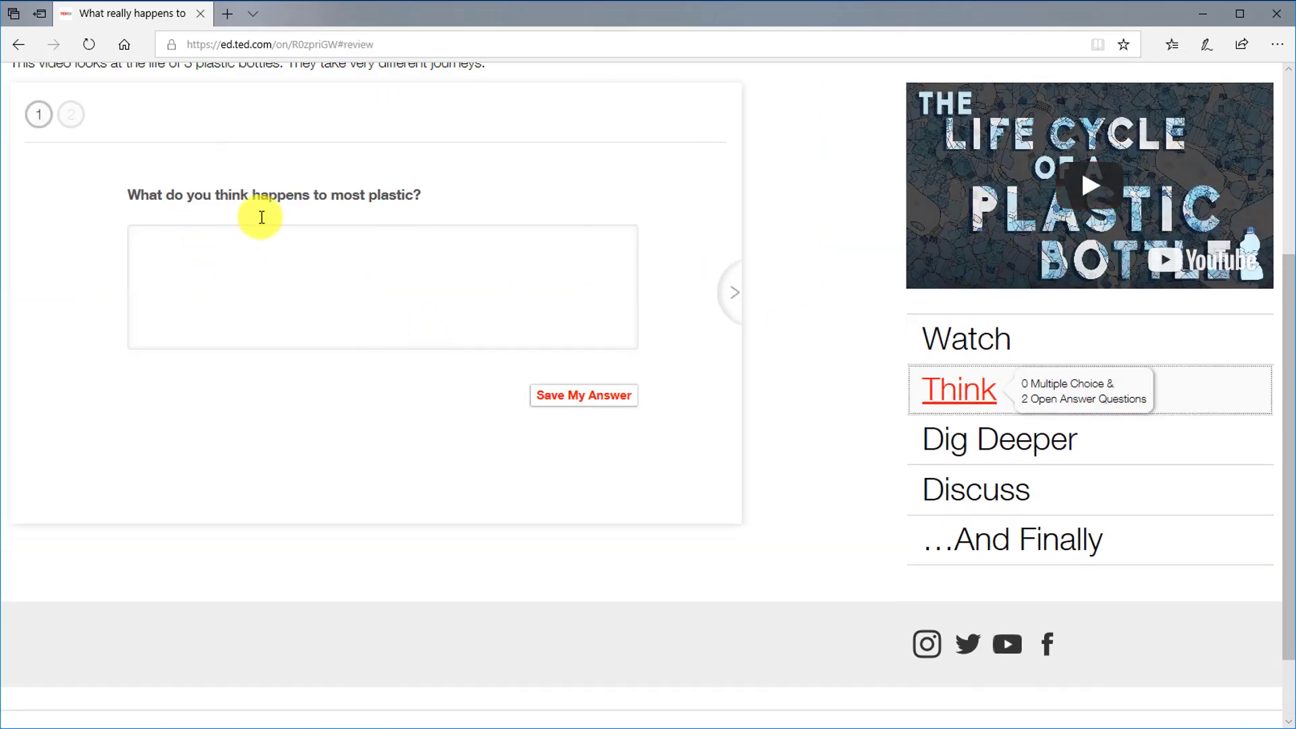
{"action": "left_click", "coordinate": [989, 439]}
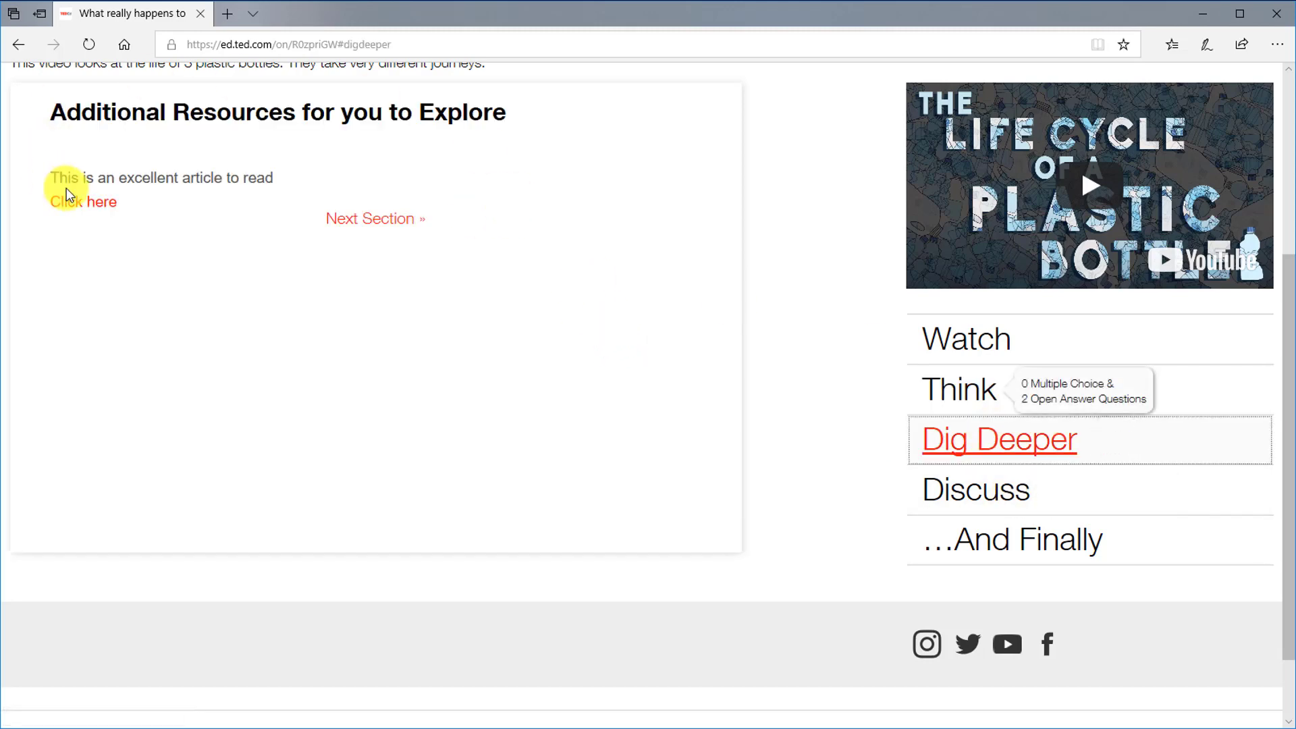
{"action": "left_click", "coordinate": [74, 208]}
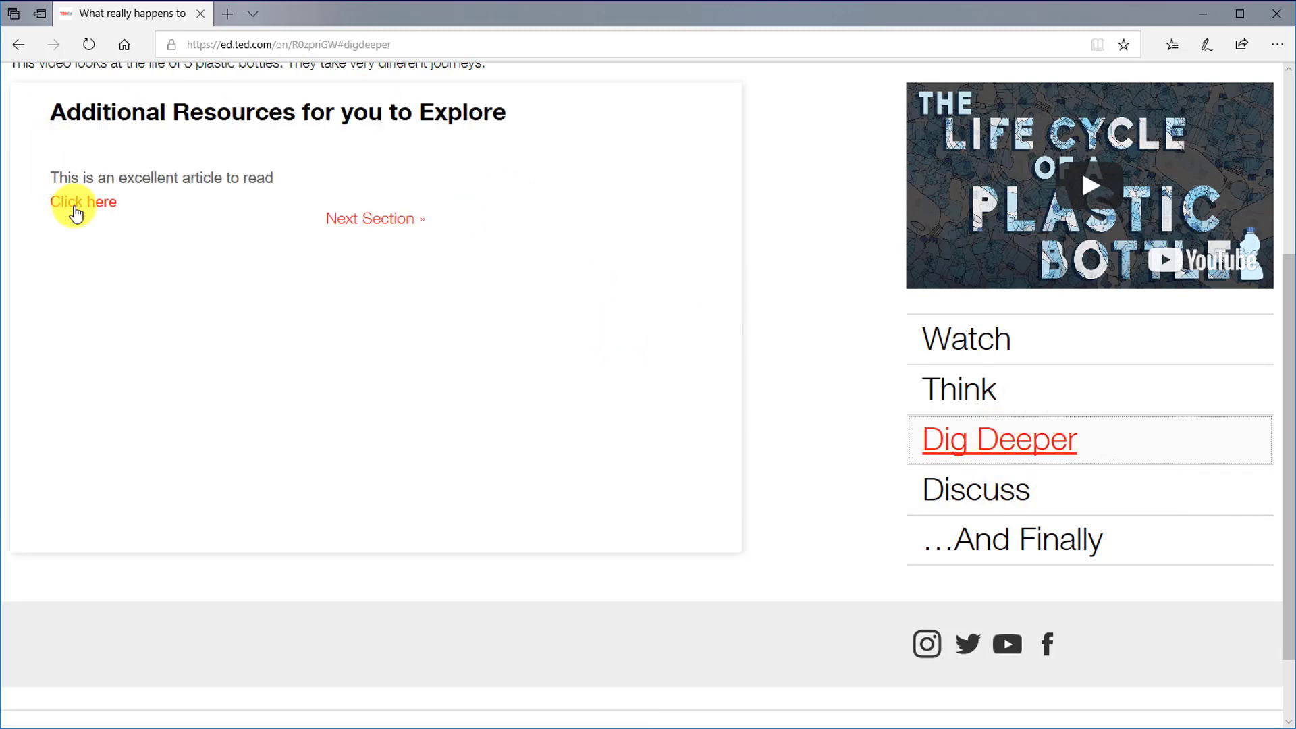
{"action": "left_click", "coordinate": [1007, 494]}
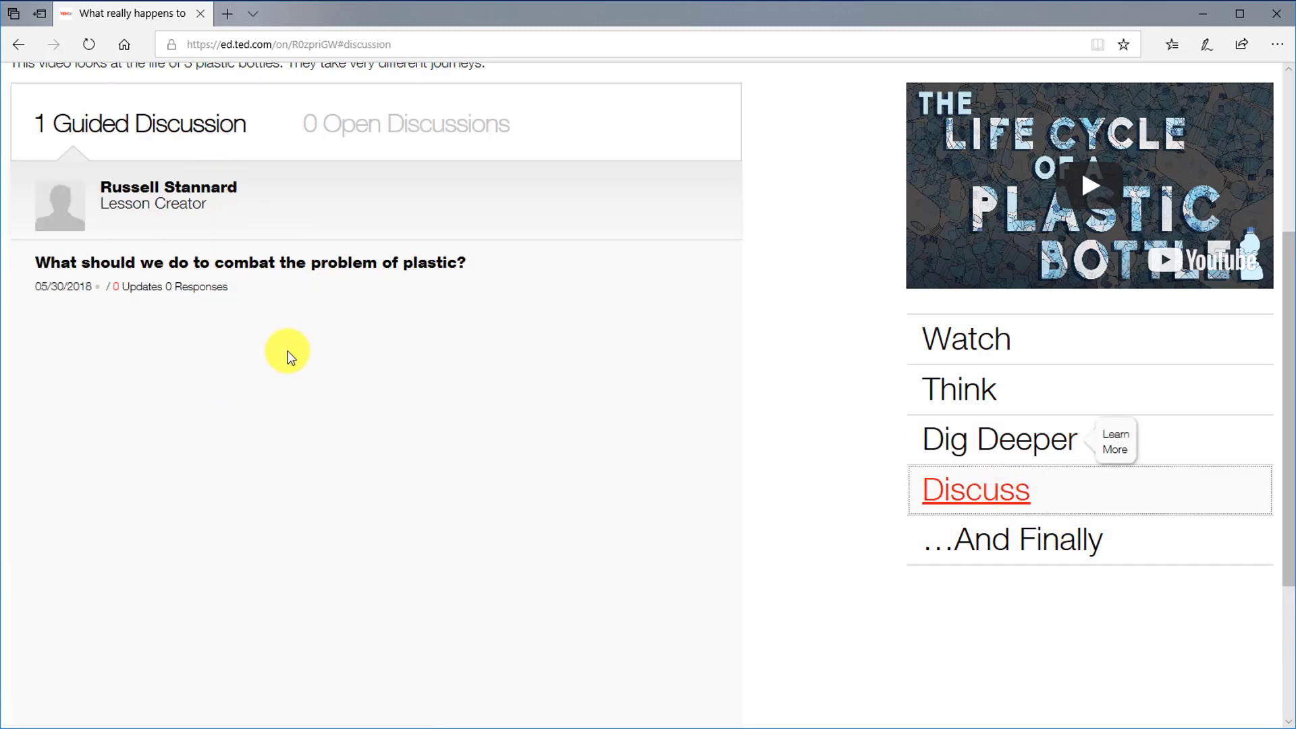
{"action": "left_click", "coordinate": [1003, 543]}
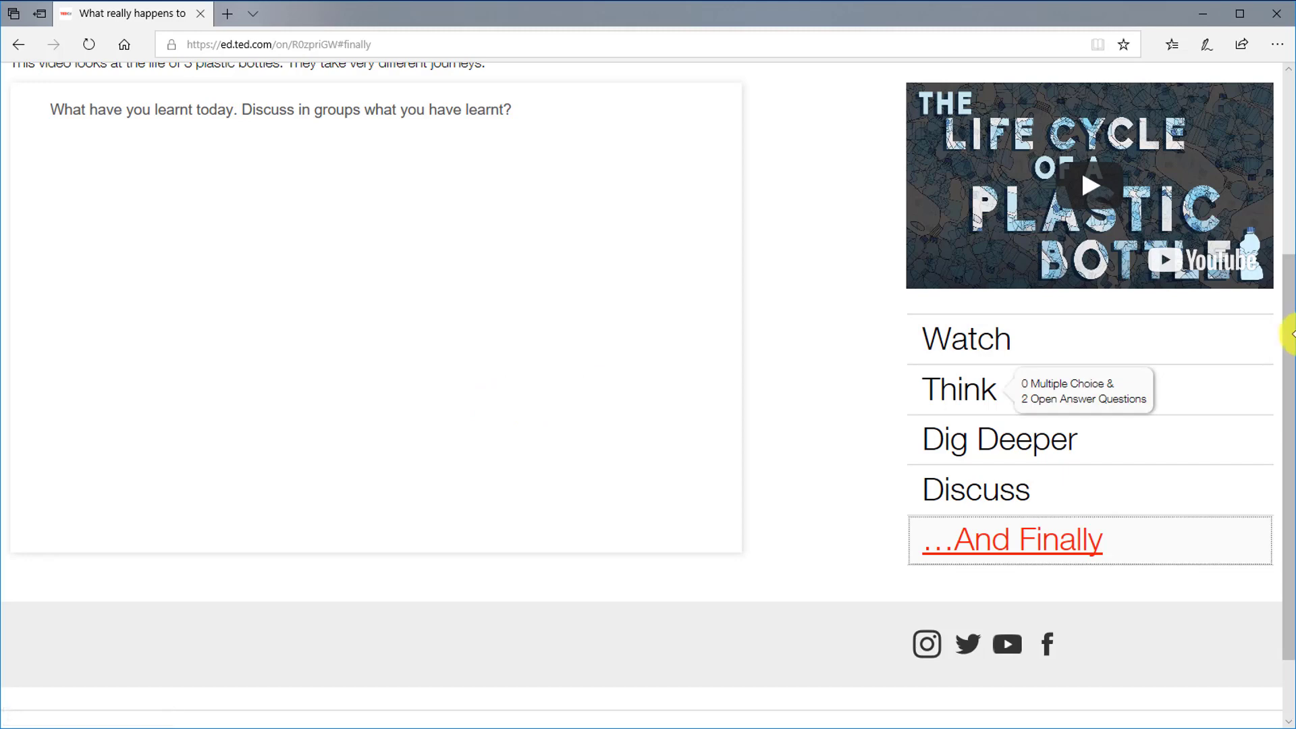
{"action": "left_click_drag", "start_coordinate": [1291, 347], "coordinate": [1290, 160]}
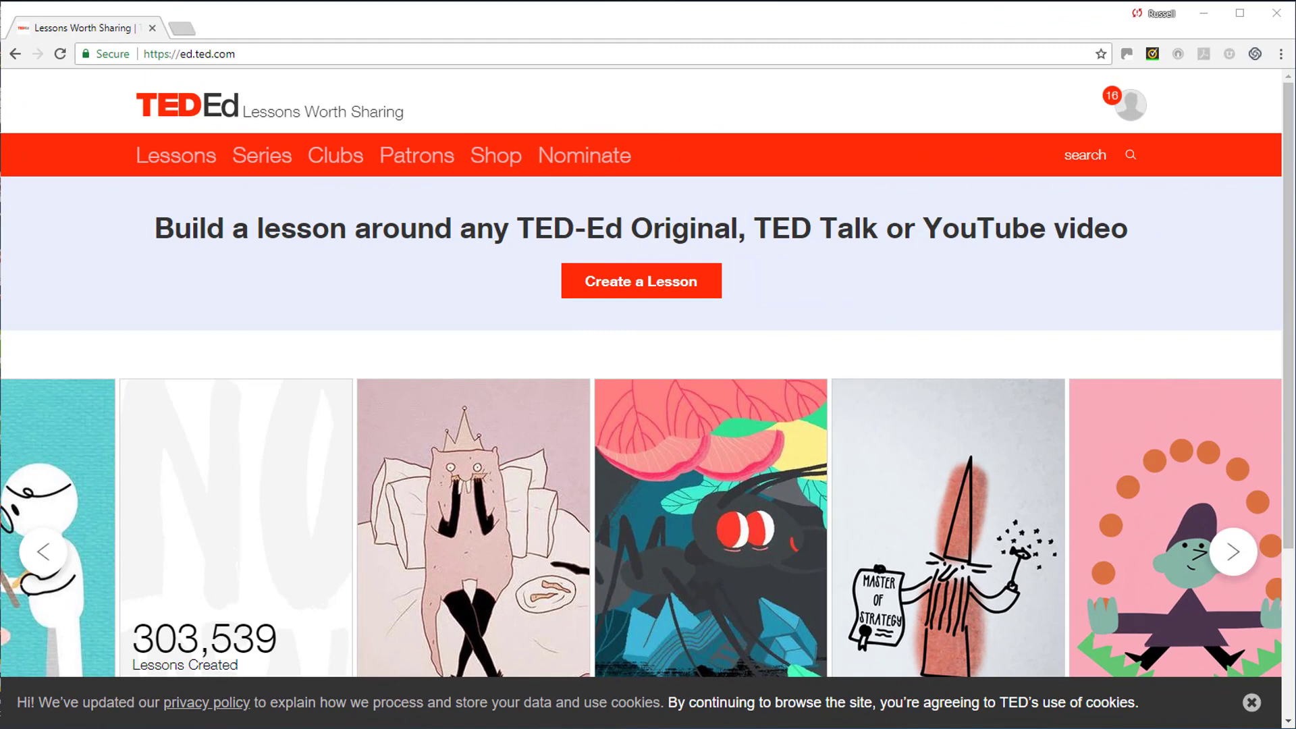
Step: Log out of the TED-Ed account and back in with the saved credentials, checking the registration form in between
{"action": "left_click", "coordinate": [1135, 111]}
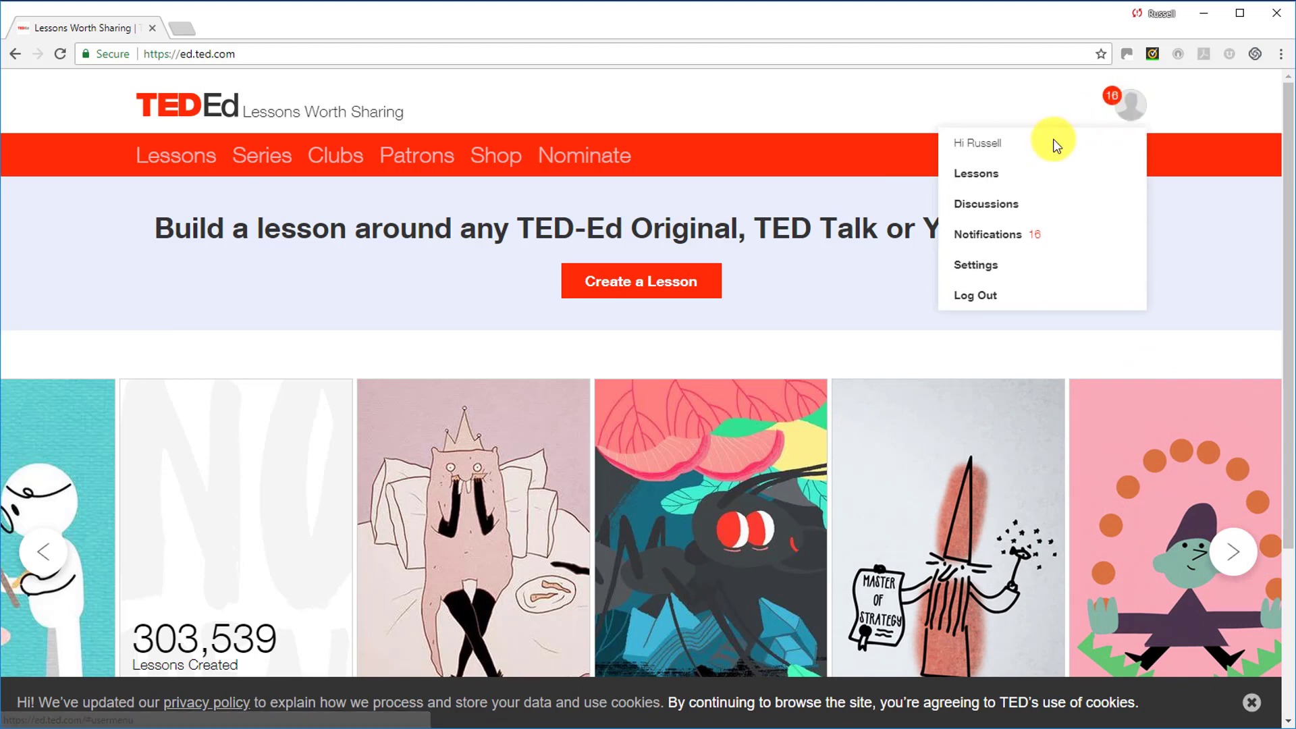
{"action": "left_click", "coordinate": [970, 299]}
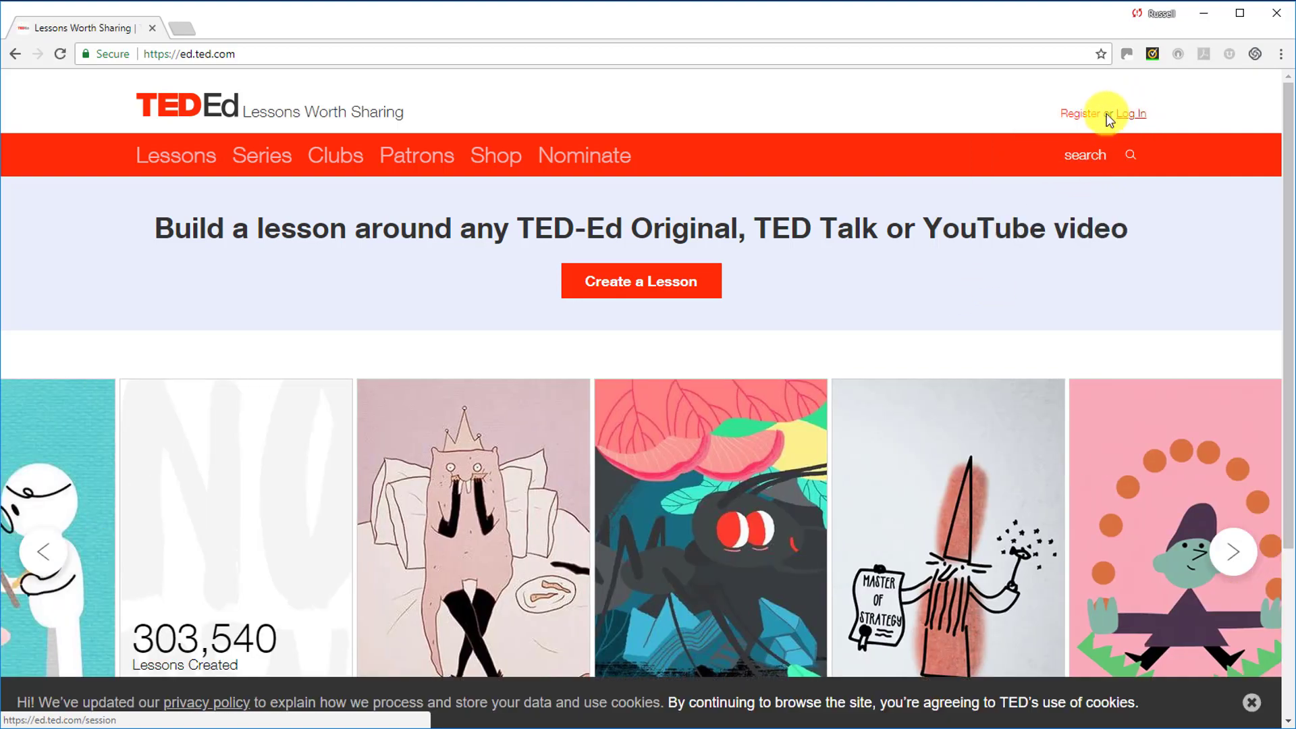
{"action": "left_click", "coordinate": [1077, 115]}
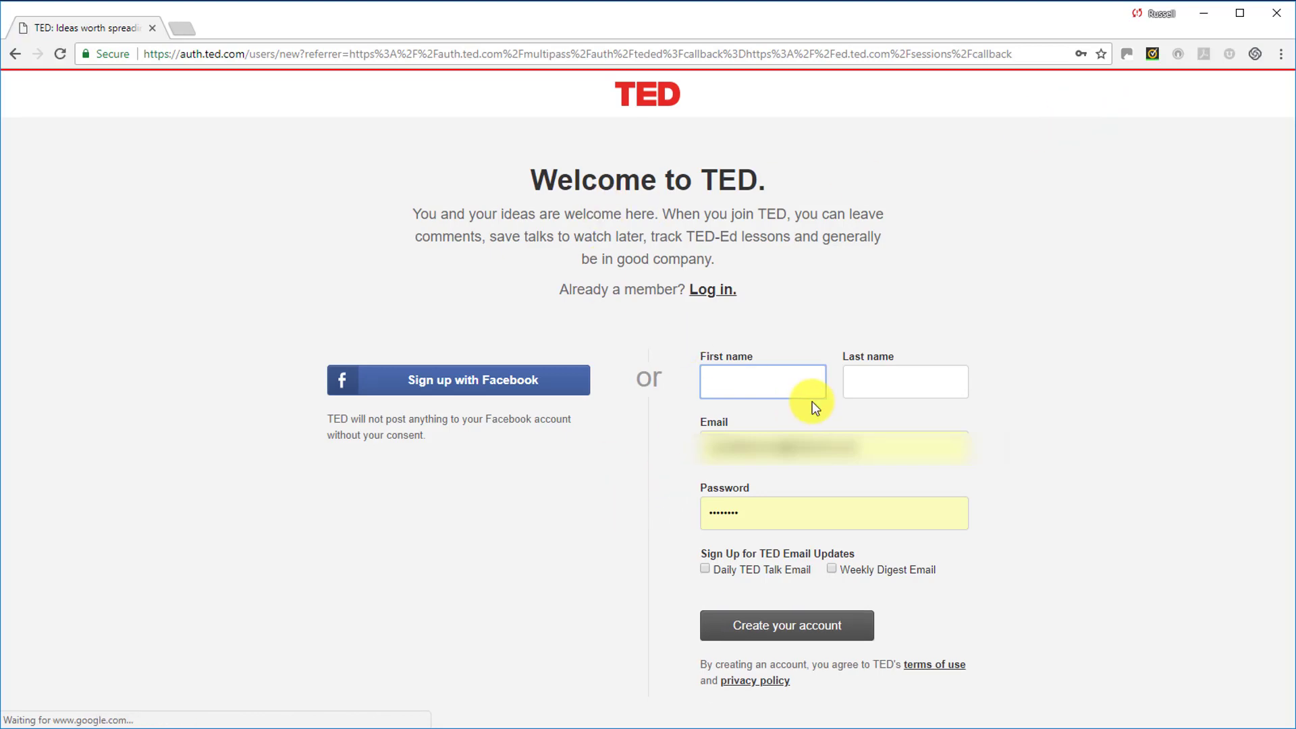
{"action": "left_click", "coordinate": [16, 54]}
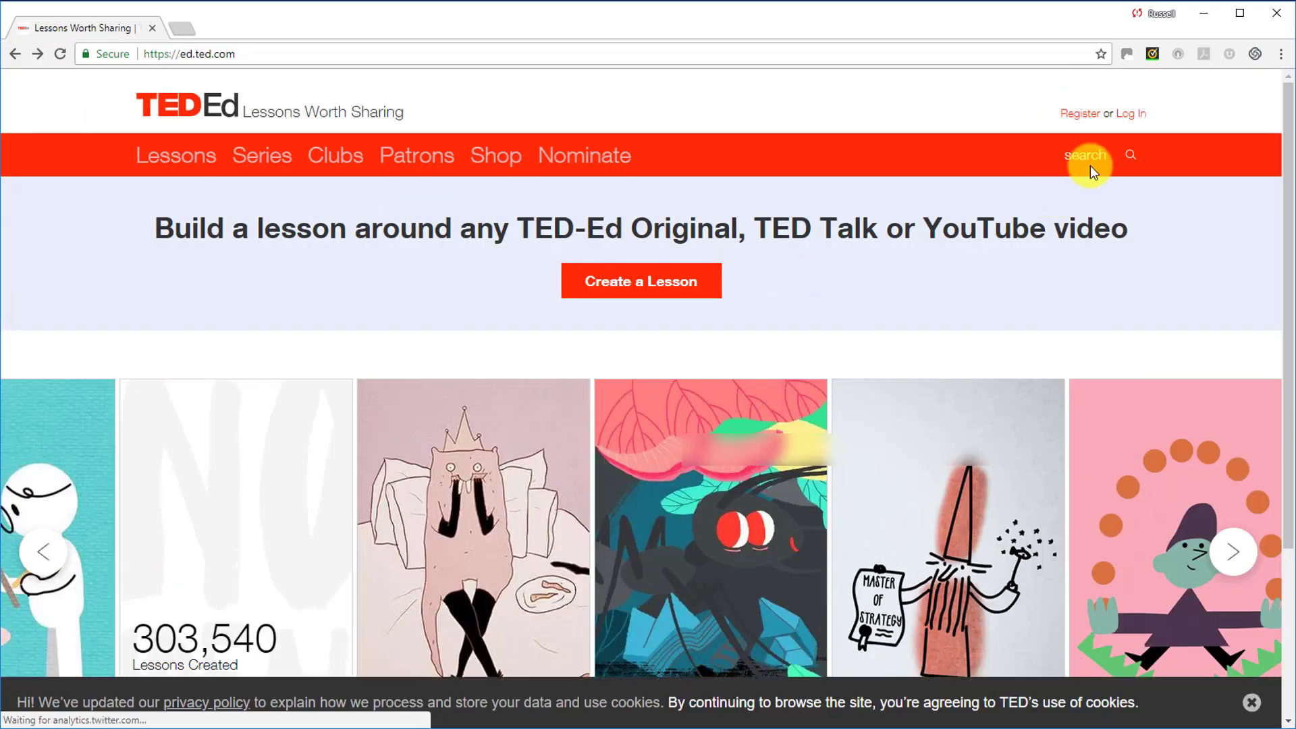
{"action": "left_click", "coordinate": [1133, 117]}
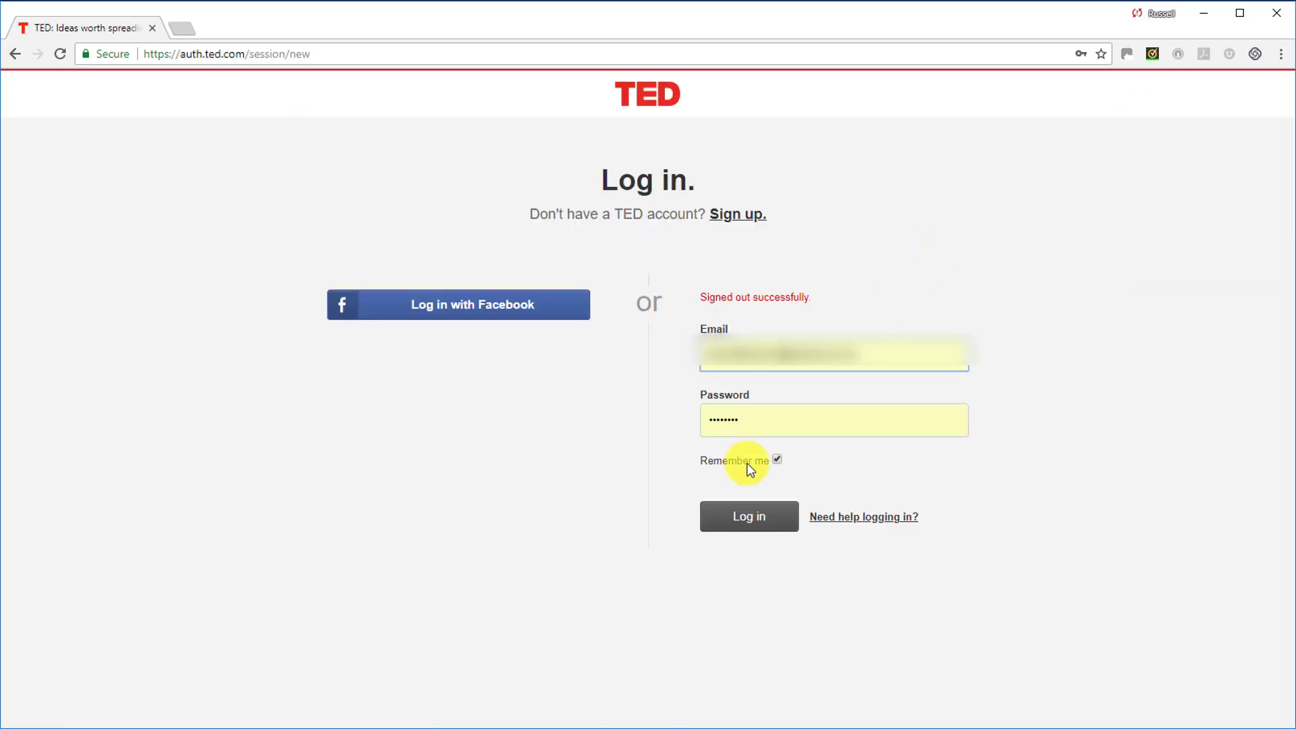
{"action": "left_click", "coordinate": [745, 517]}
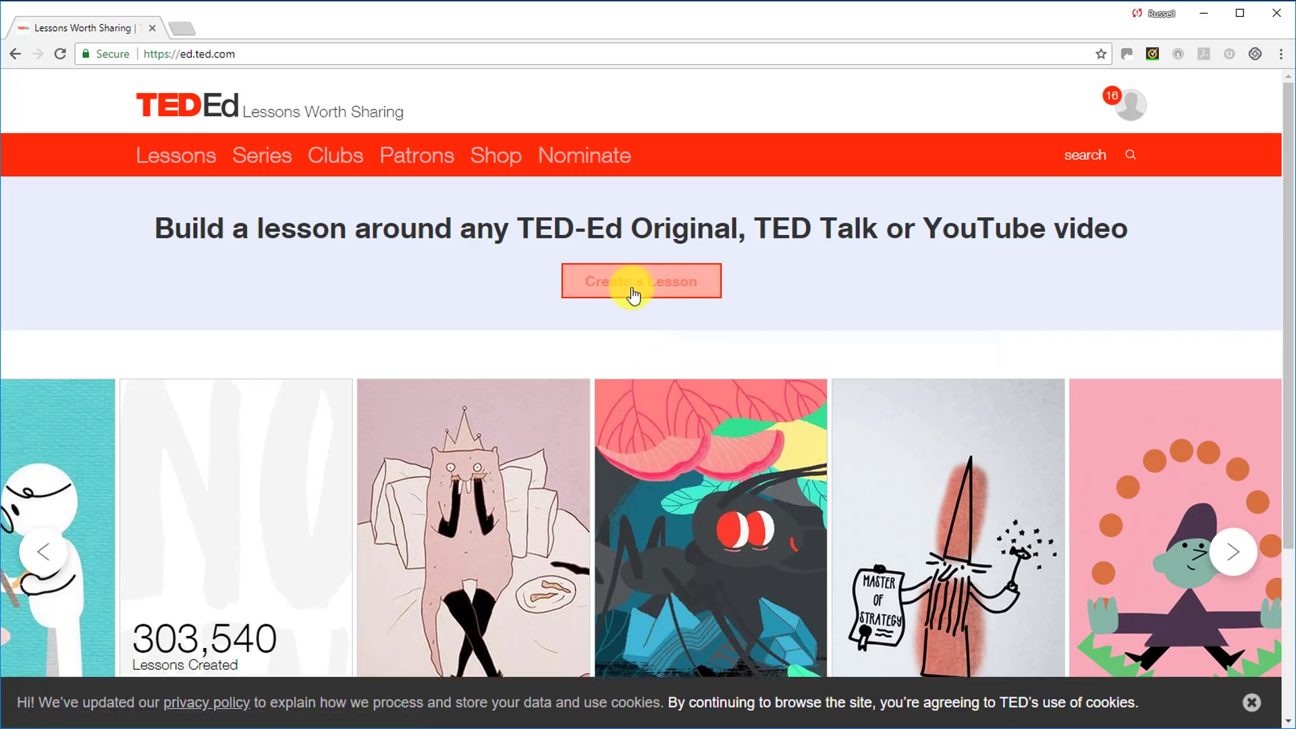
Step: Start creating a lesson and search for videos matching "funny presentation"
{"action": "left_click", "coordinate": [629, 287]}
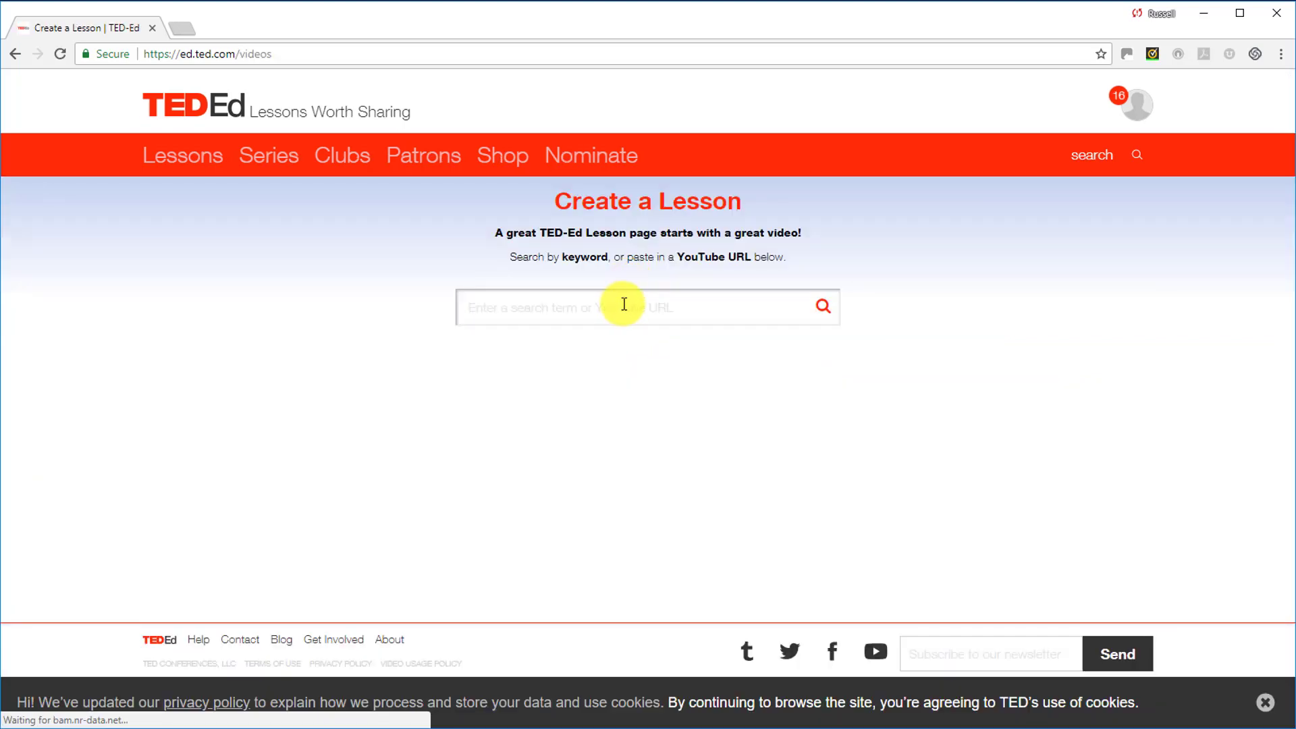
{"action": "left_click", "coordinate": [620, 305]}
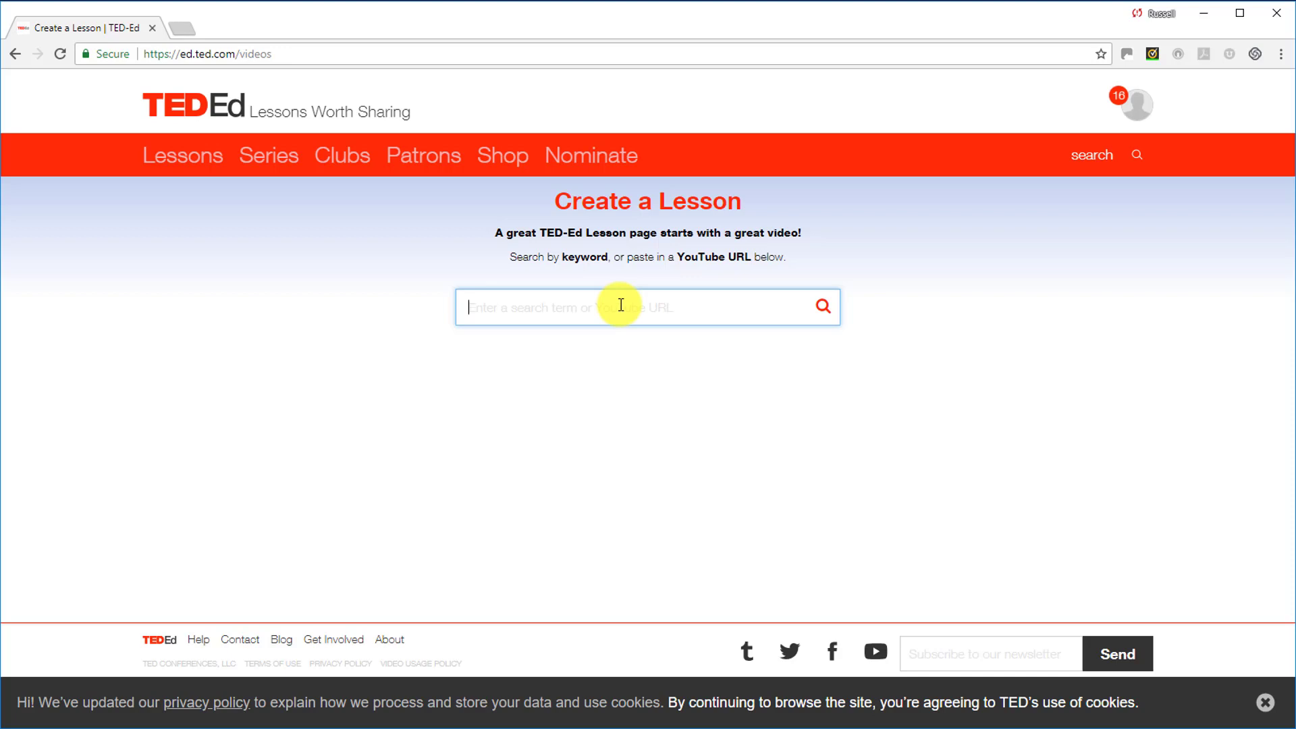
{"action": "type", "text": "funny presentation"}
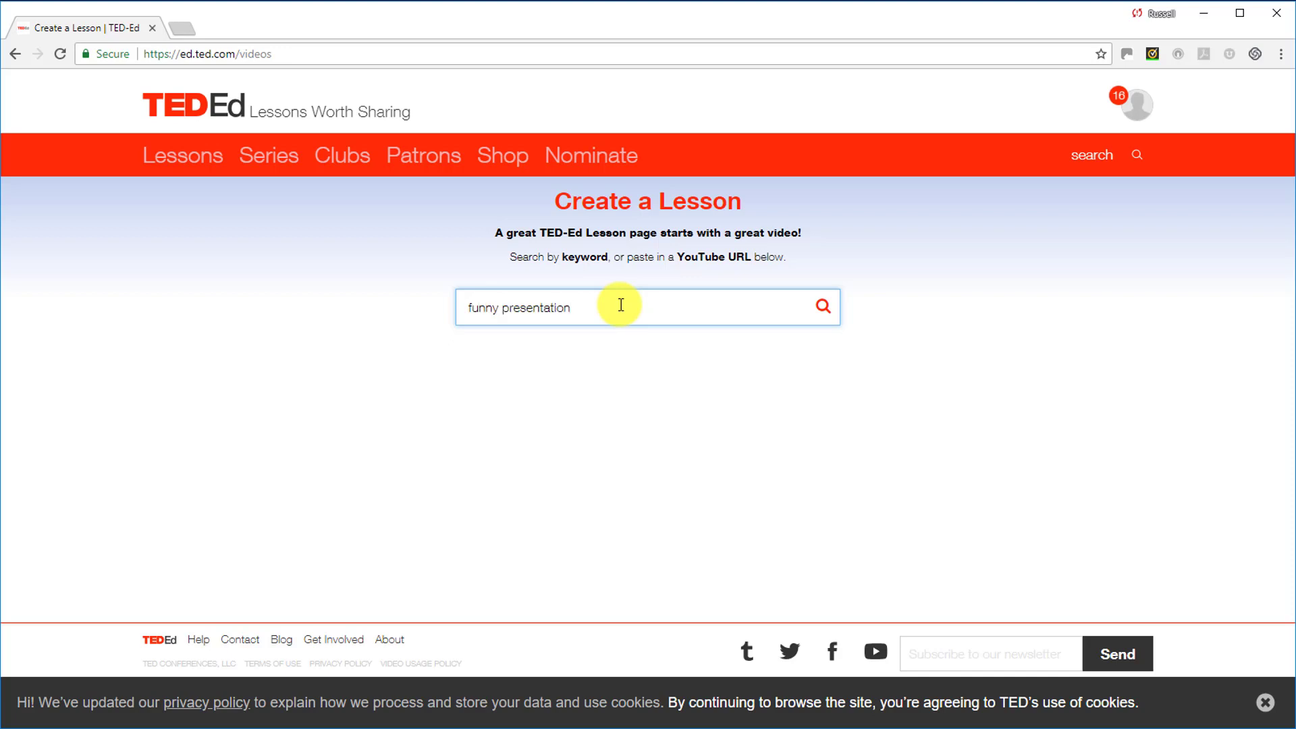
{"action": "key", "text": "Return"}
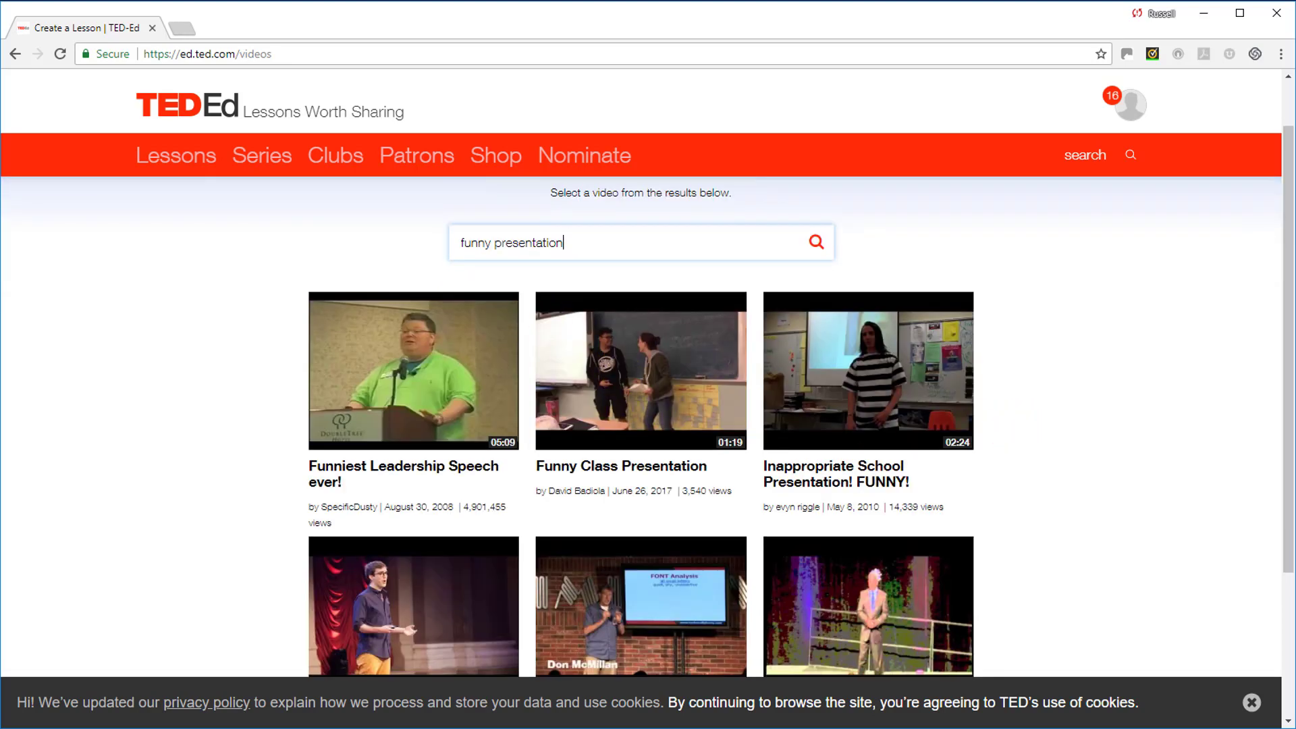
Step: Choose "Funny Presentation Training - how many errors can you find?" from the second page of results and continue to the lesson editor
{"action": "scroll", "coordinate": [1289, 344], "scroll_direction": "down", "scroll_amount": 3}
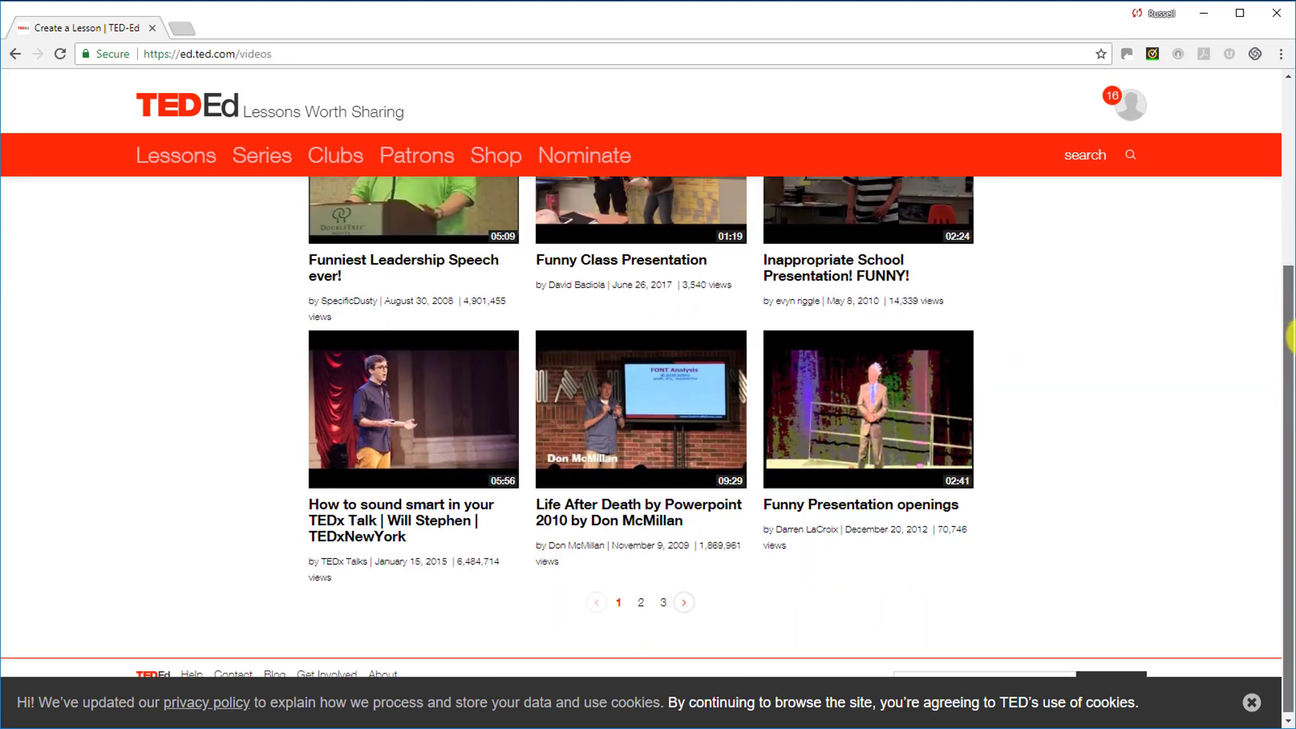
{"action": "scroll", "coordinate": [1289, 338], "scroll_direction": "up", "scroll_amount": 1}
{"action": "scroll", "coordinate": [1289, 338], "scroll_direction": "down", "scroll_amount": 1}
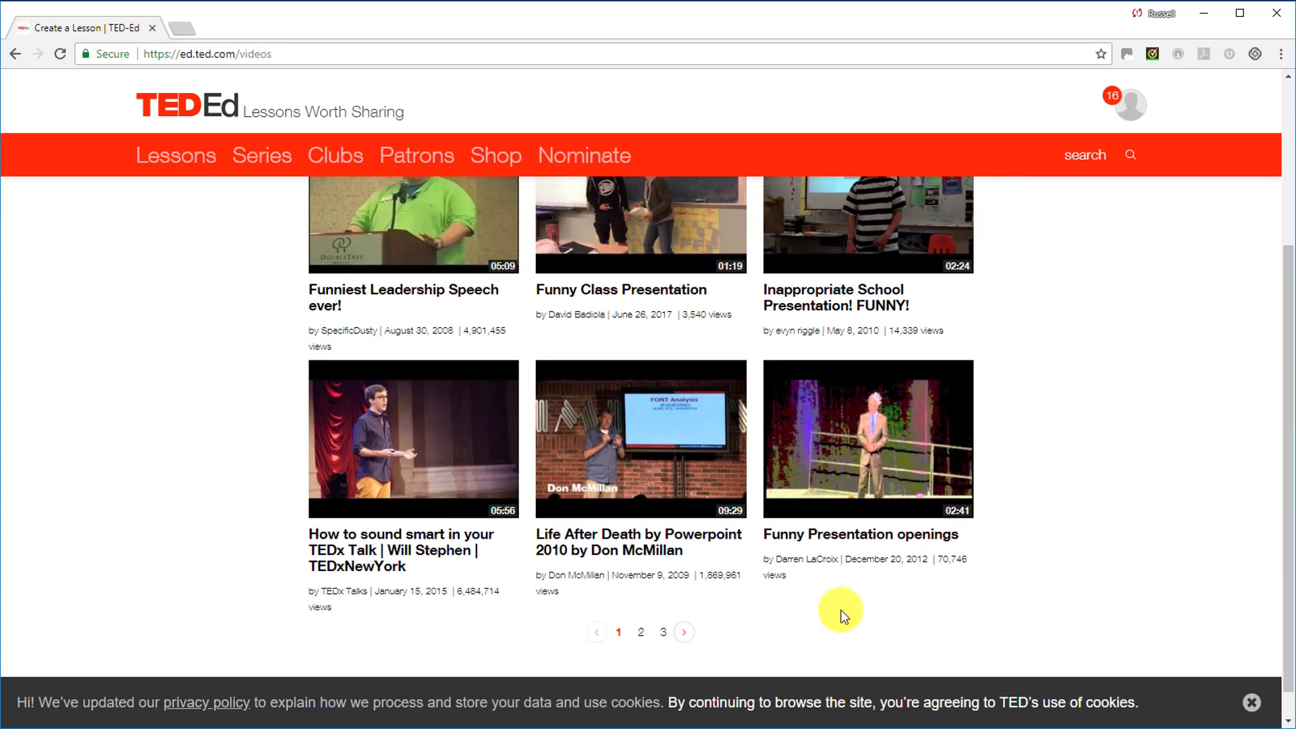
{"action": "left_click", "coordinate": [640, 633]}
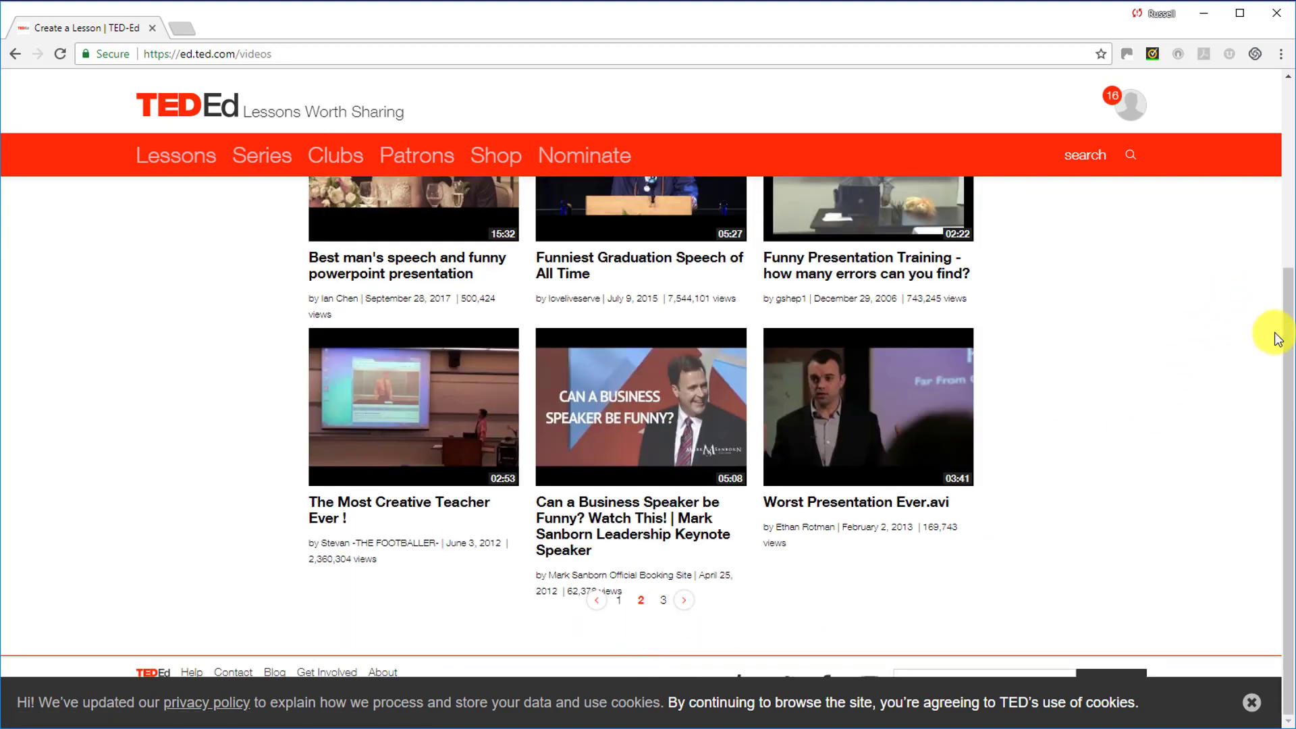
{"action": "scroll", "coordinate": [1275, 322], "scroll_direction": "up", "scroll_amount": 2}
{"action": "left_click", "coordinate": [870, 297]}
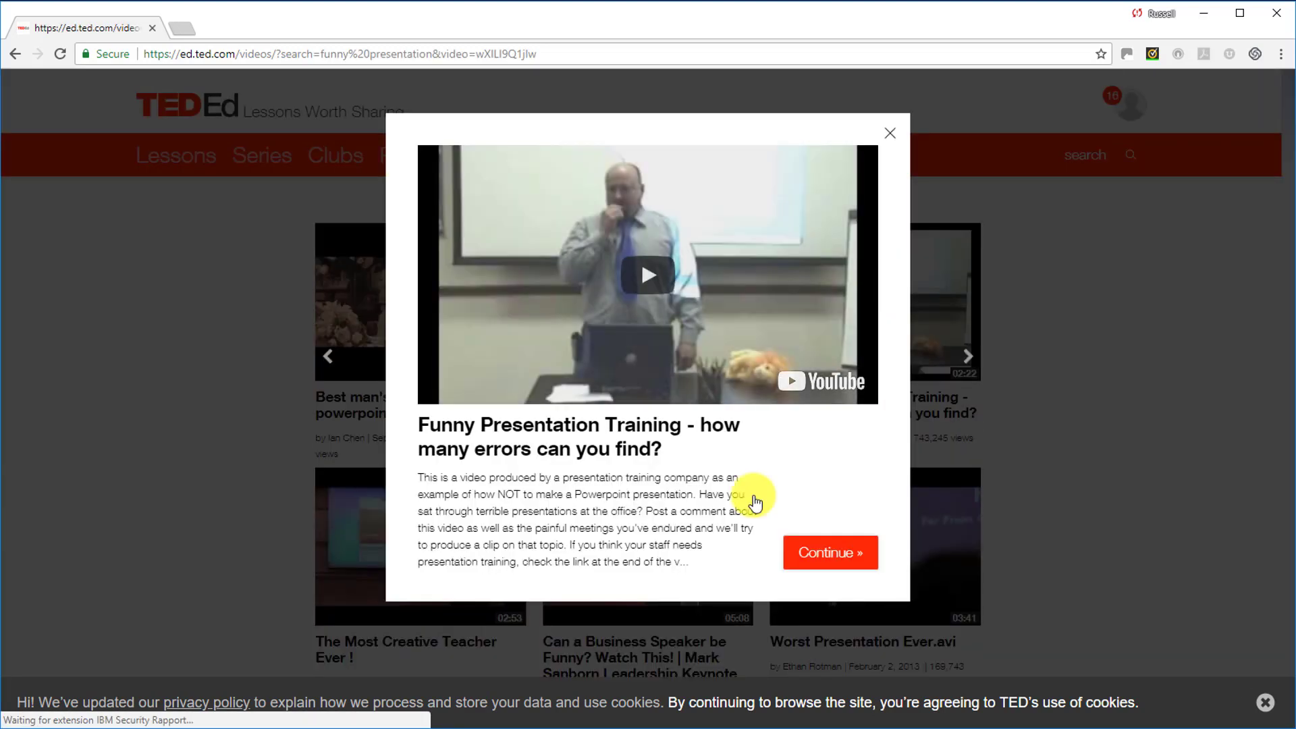
{"action": "left_click", "coordinate": [820, 562]}
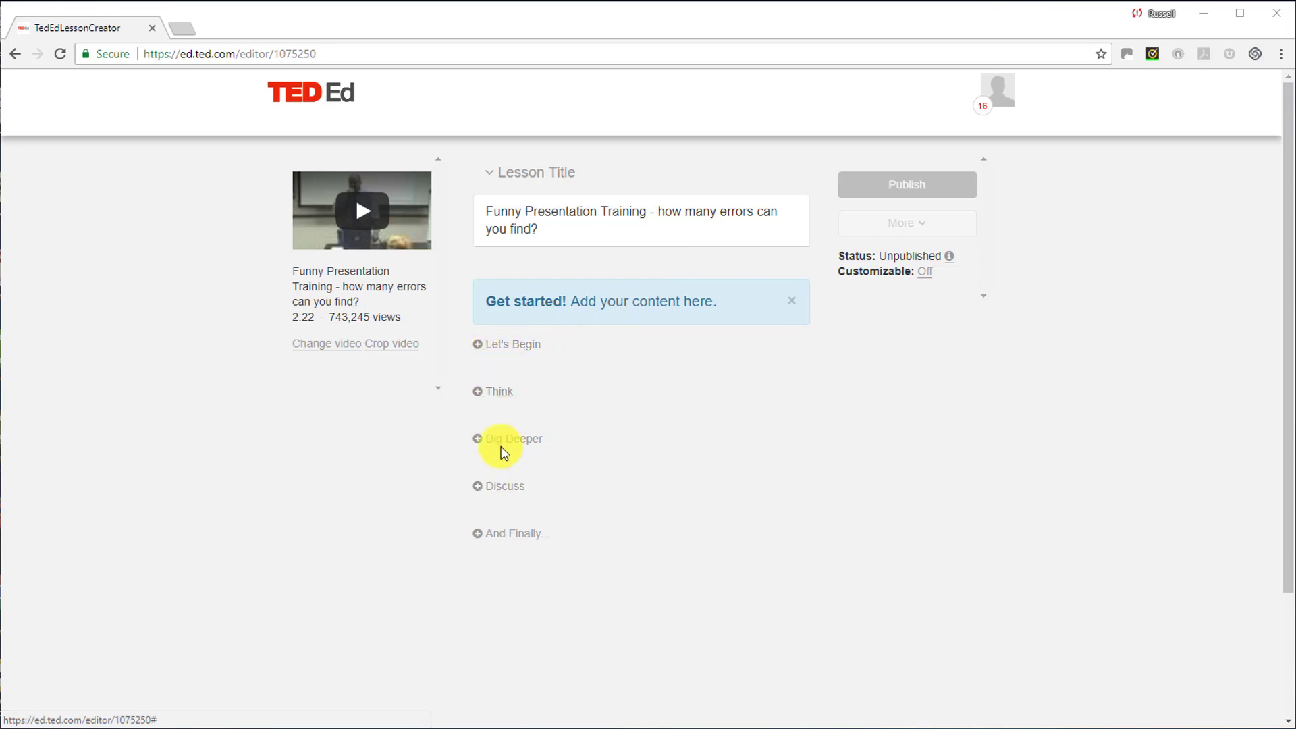
Step: Add and save the Let's Begin introduction "What do you think is important when giving a presentation?"
{"action": "left_click", "coordinate": [511, 347]}
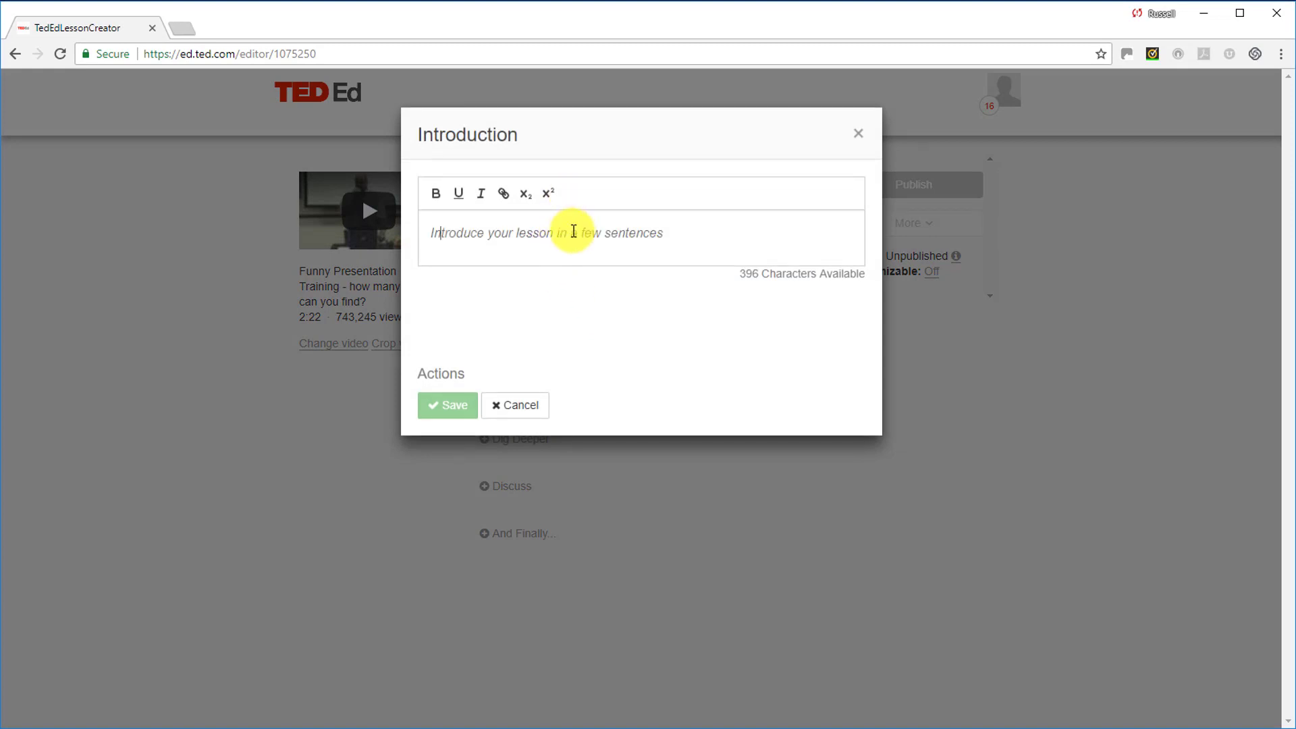
{"action": "type", "text": "What do you thi"}
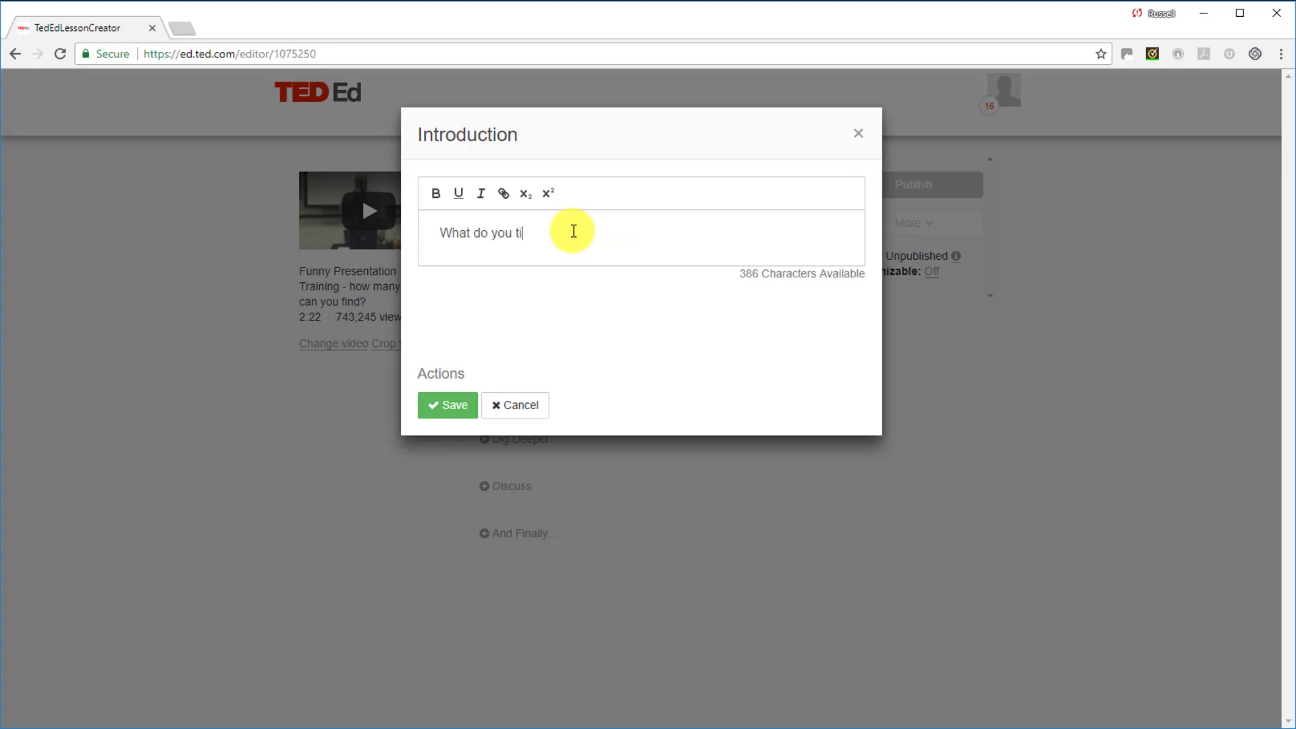
{"action": "type", "text": "nk"}
{"action": "key", "text": "BackSpace"}
{"action": "key", "text": "BackSpace"}
{"action": "key", "text": "BackSpace"}
{"action": "type", "text": "hink is important when giving"}
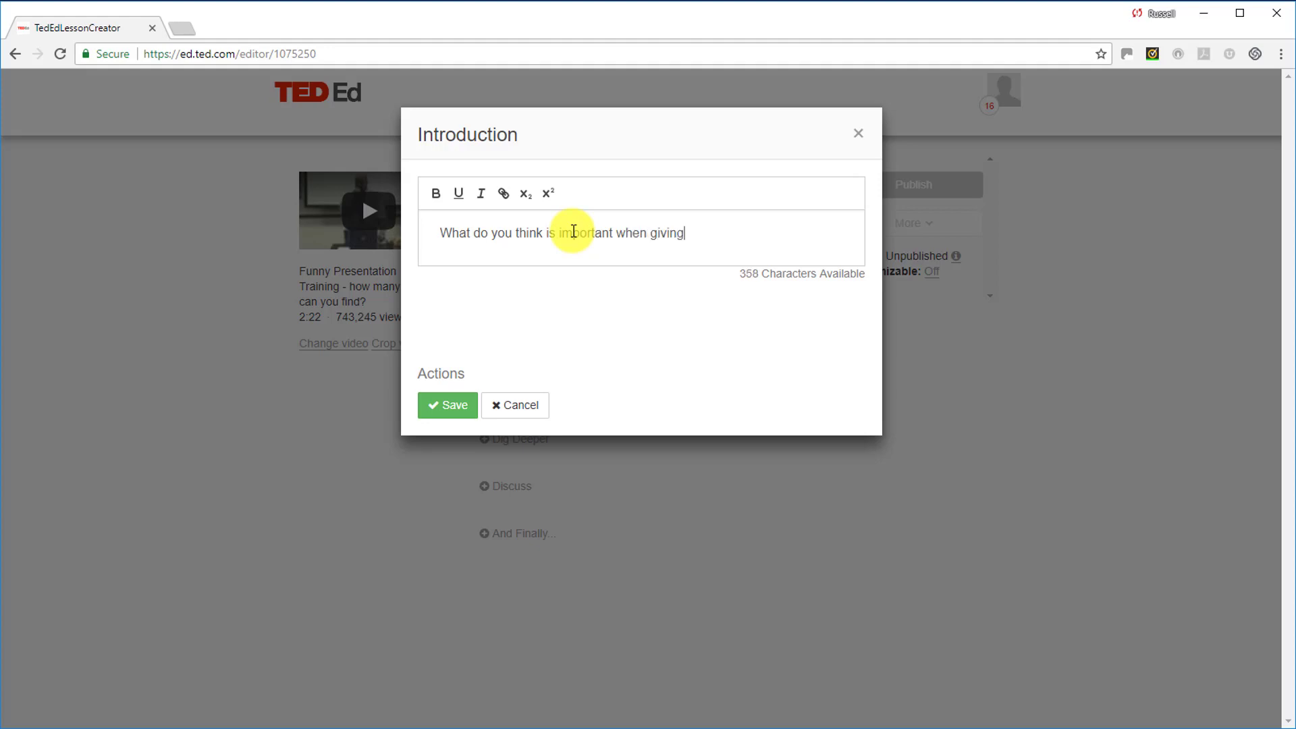
{"action": "type", "text": " a presentation?"}
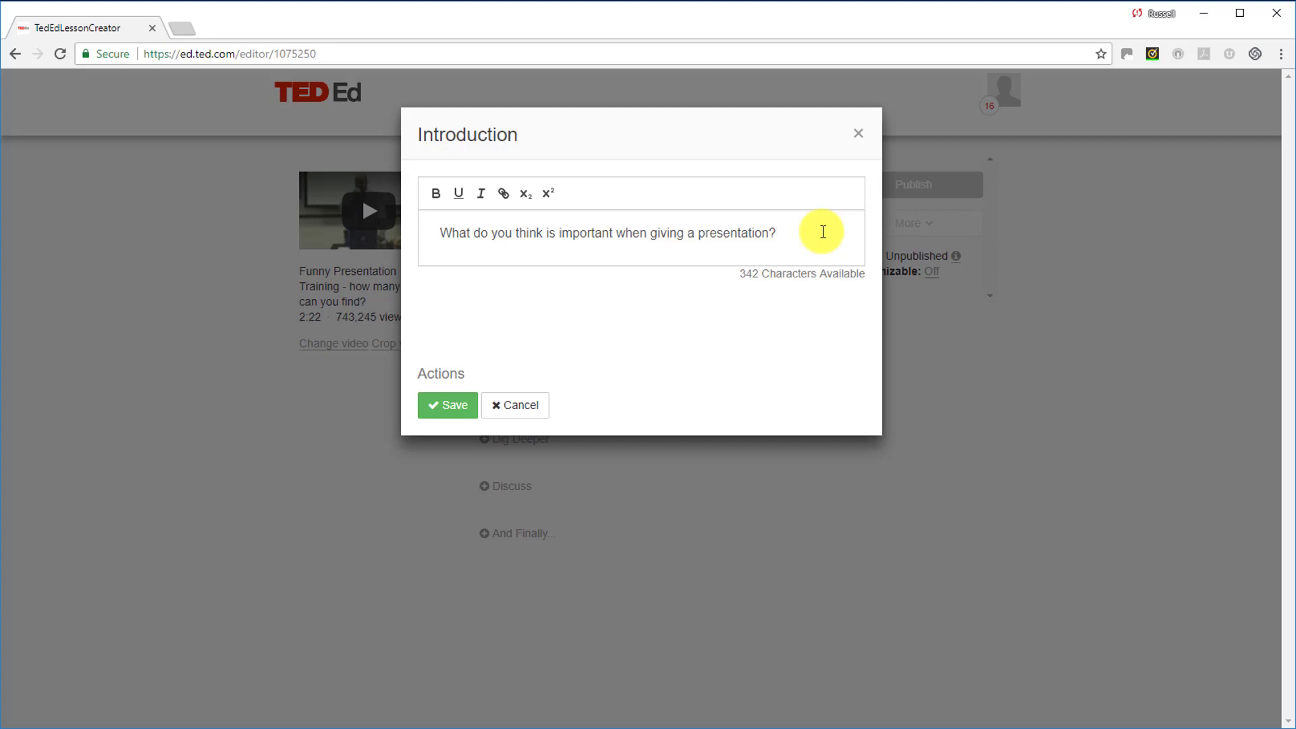
{"action": "left_click", "coordinate": [449, 405]}
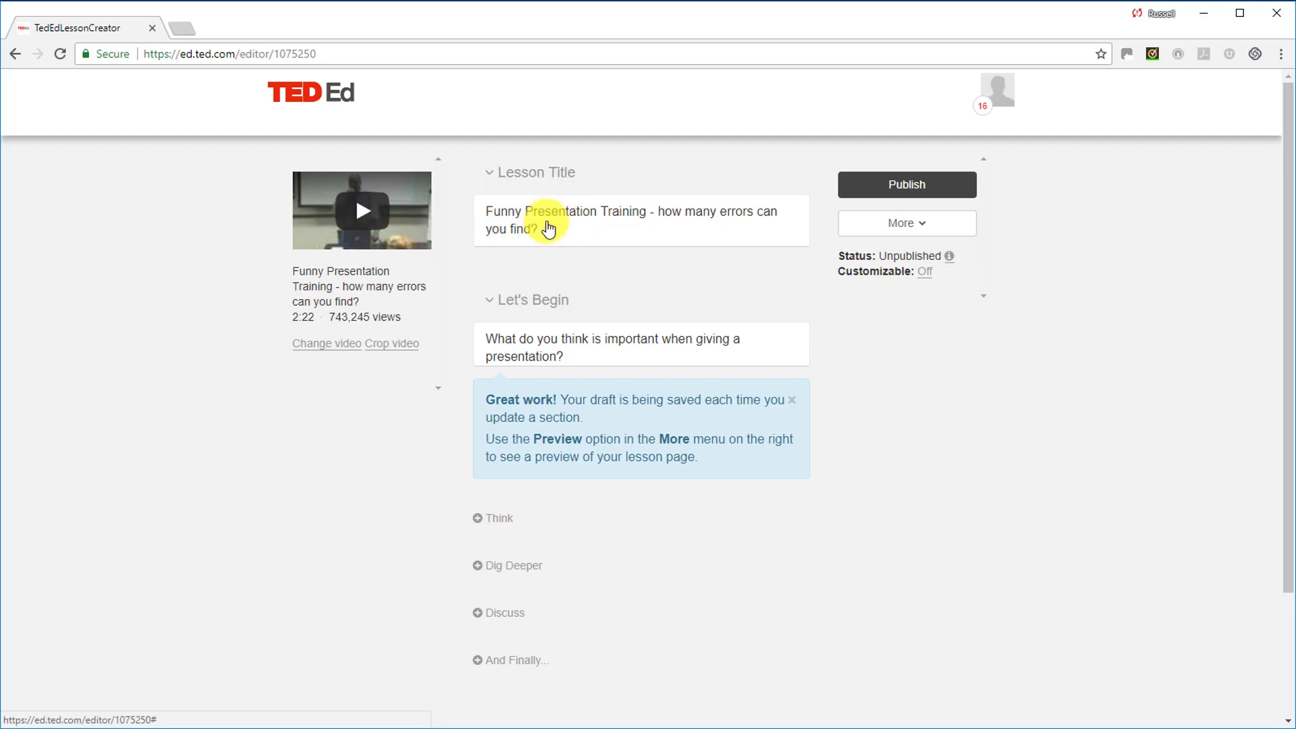
Step: Add and save an open answer question in the Think section reading "Name five mistakes the presenter makes."
{"action": "left_click", "coordinate": [502, 519]}
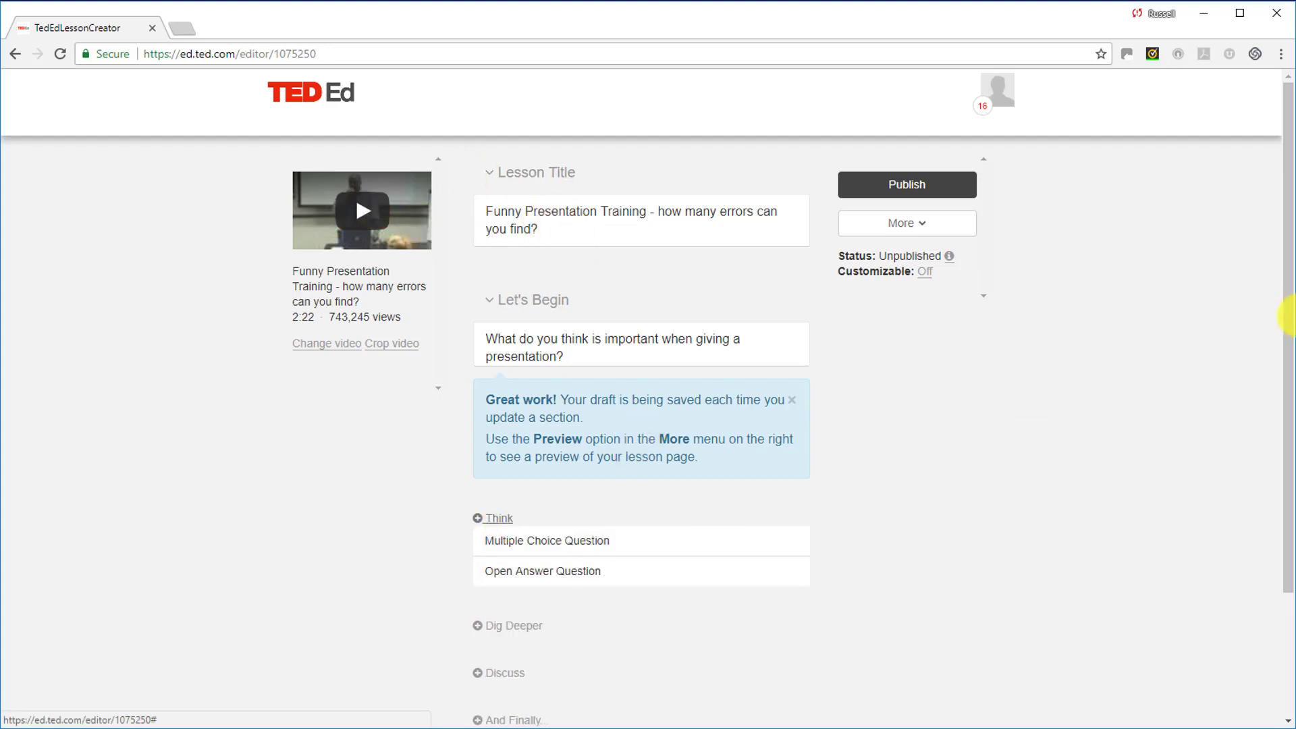
{"action": "scroll", "coordinate": [1289, 317], "scroll_direction": "down", "scroll_amount": 2}
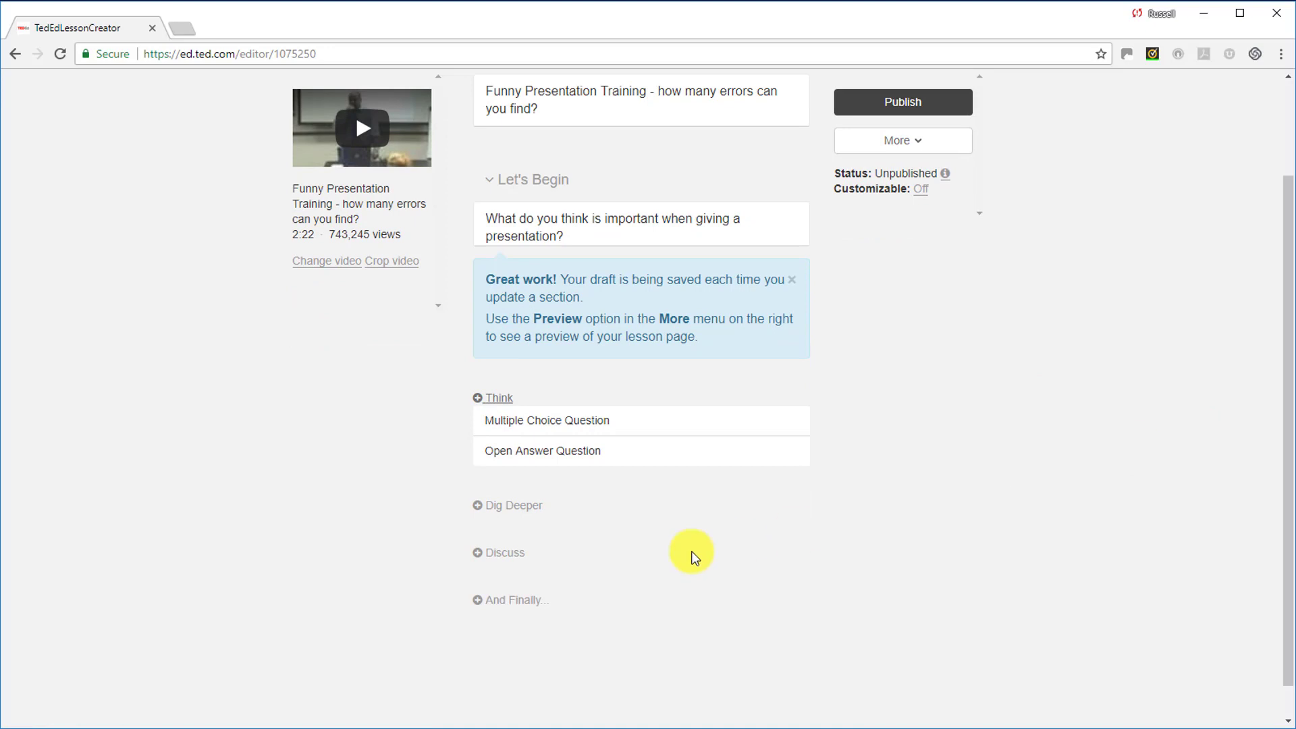
{"action": "left_click", "coordinate": [562, 460]}
{"action": "left_click", "coordinate": [568, 202]}
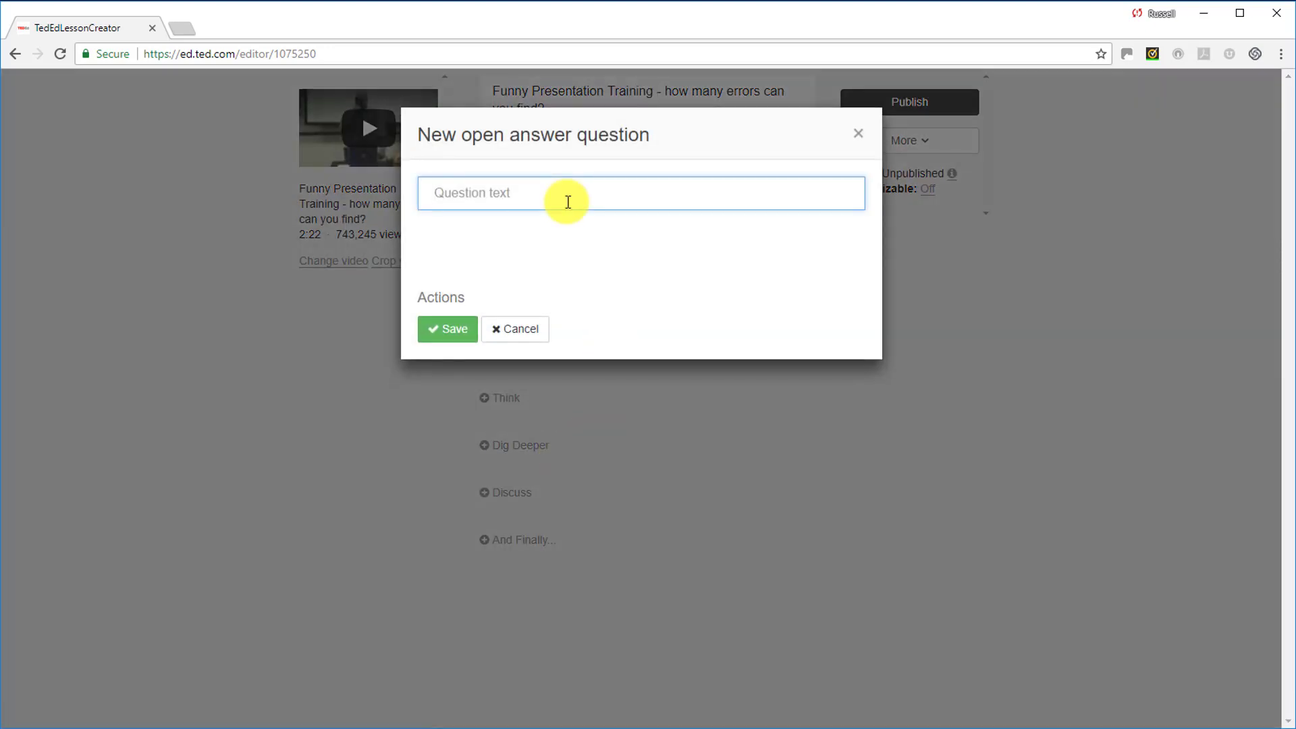
{"action": "type", "text": "Name five mistakes th"}
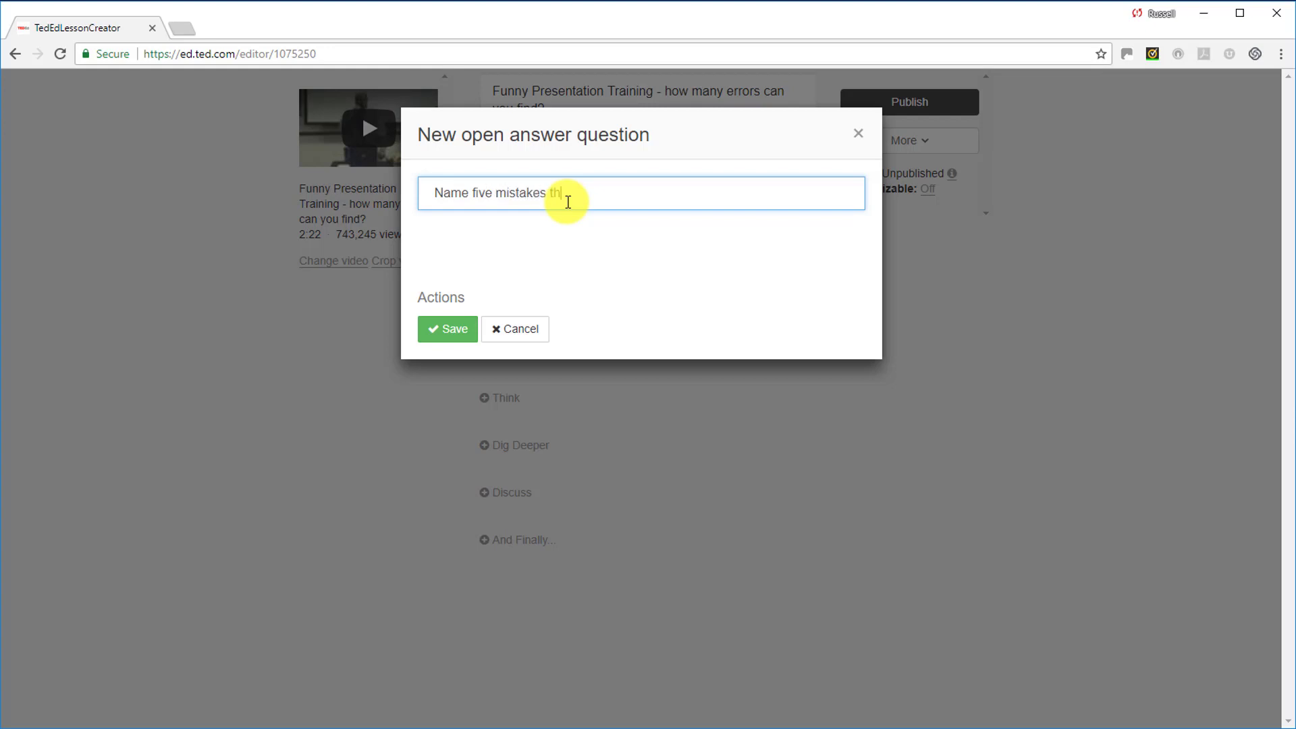
{"action": "type", "text": "e presenter makes?"}
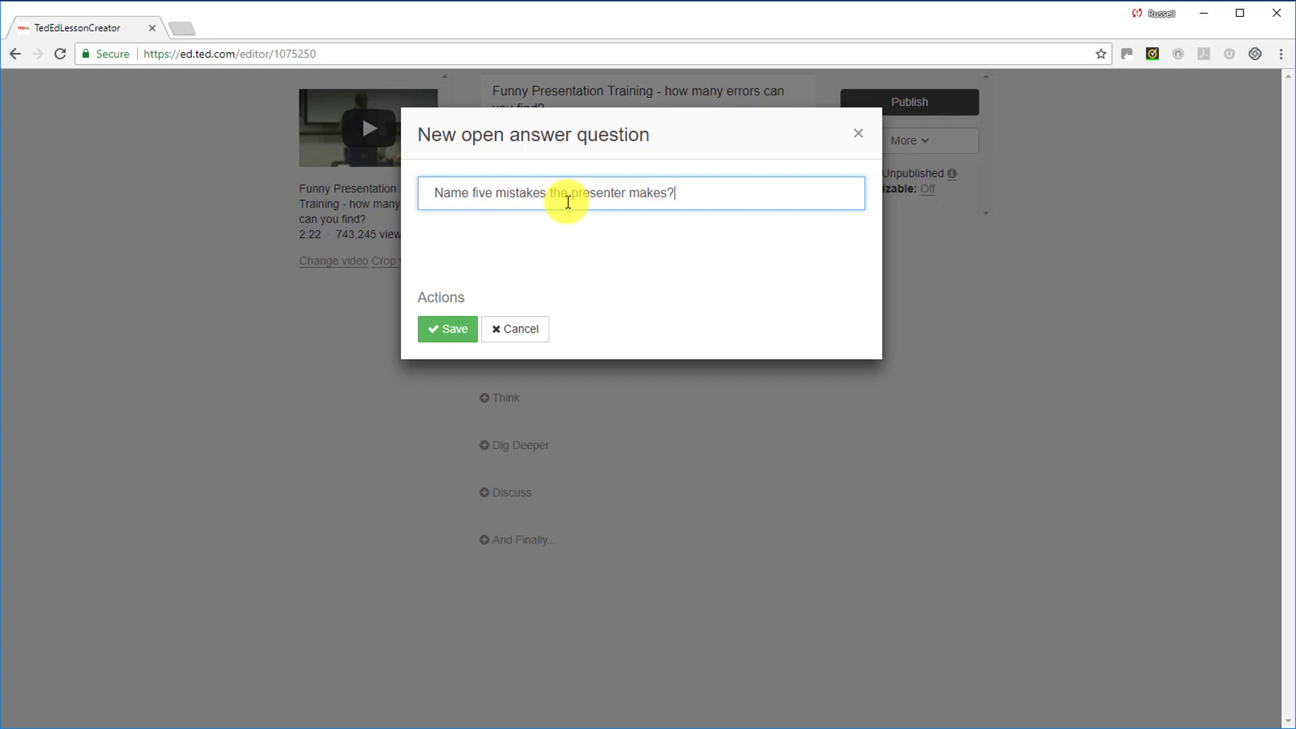
{"action": "key", "text": "BackSpace"}
{"action": "left_click", "coordinate": [449, 335]}
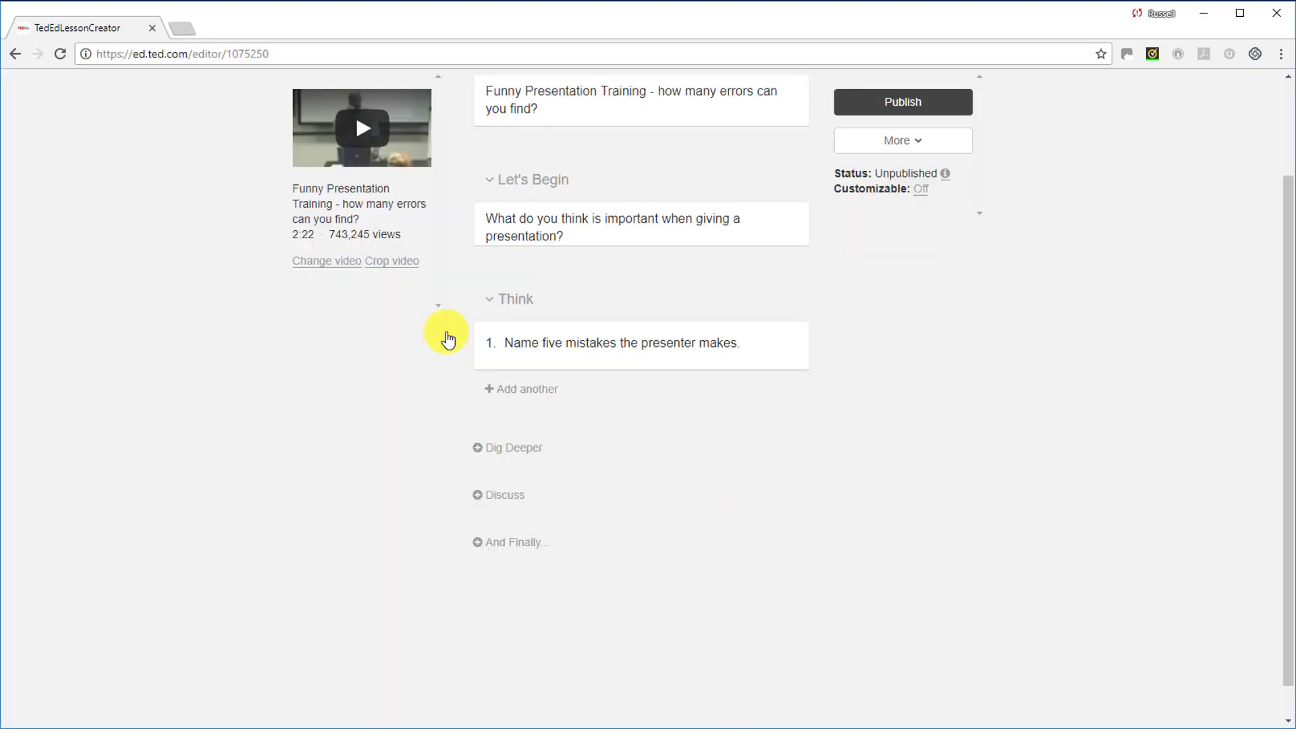
Step: Add a multiple choice question to the Think section with the question text "What does he drop on the floor"
{"action": "left_click", "coordinate": [519, 395]}
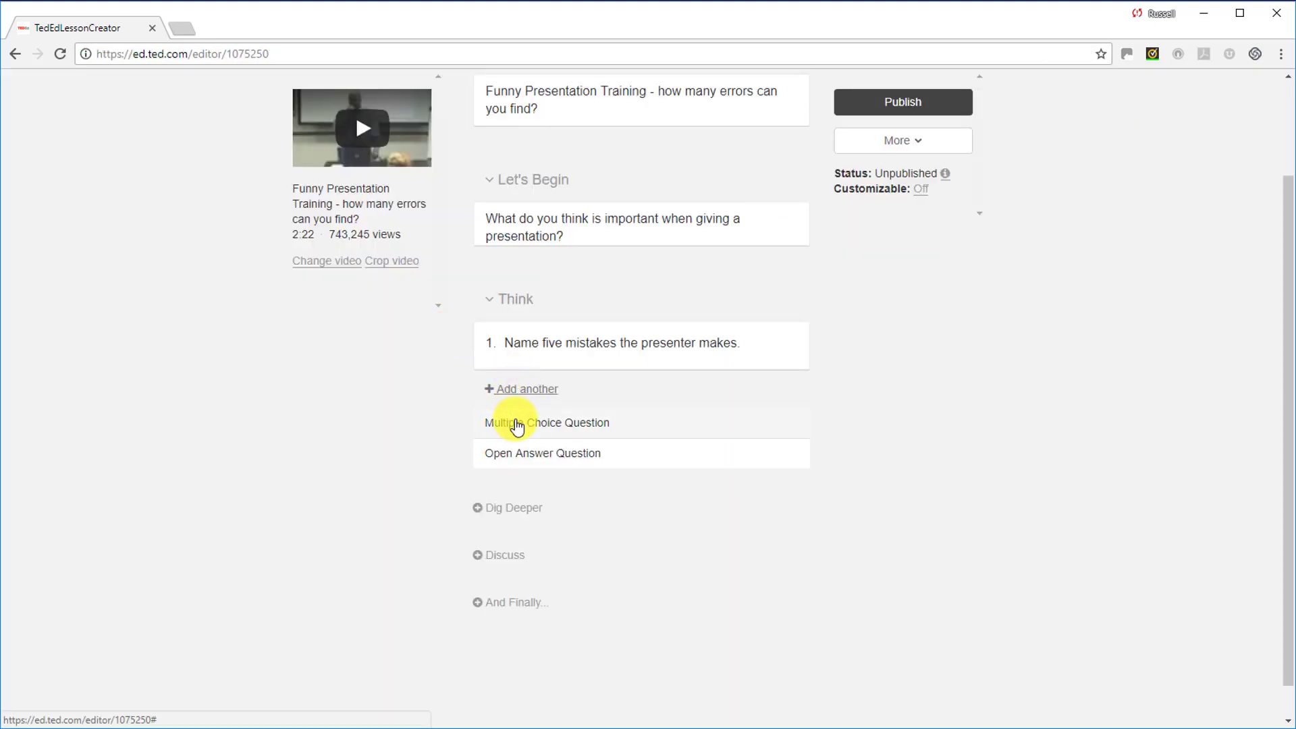
{"action": "left_click", "coordinate": [515, 424]}
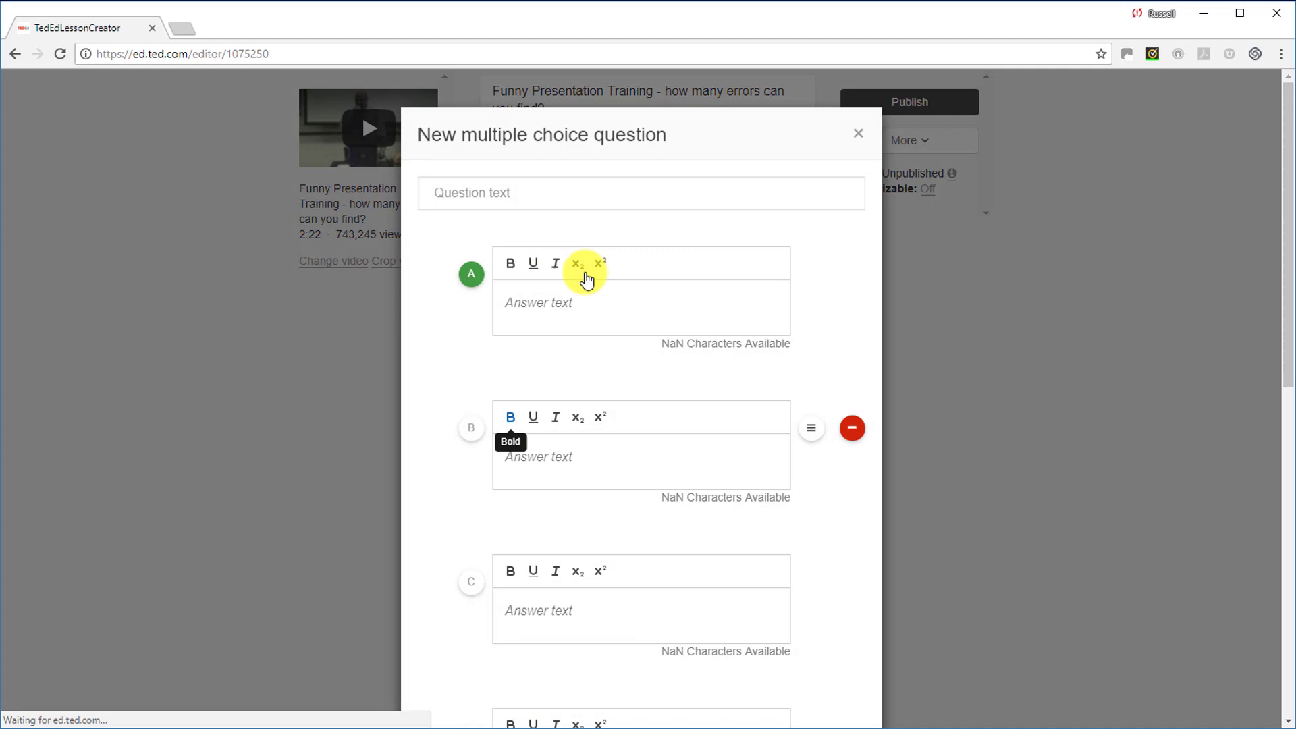
{"action": "left_click", "coordinate": [574, 199]}
{"action": "type", "text": "What deo"}
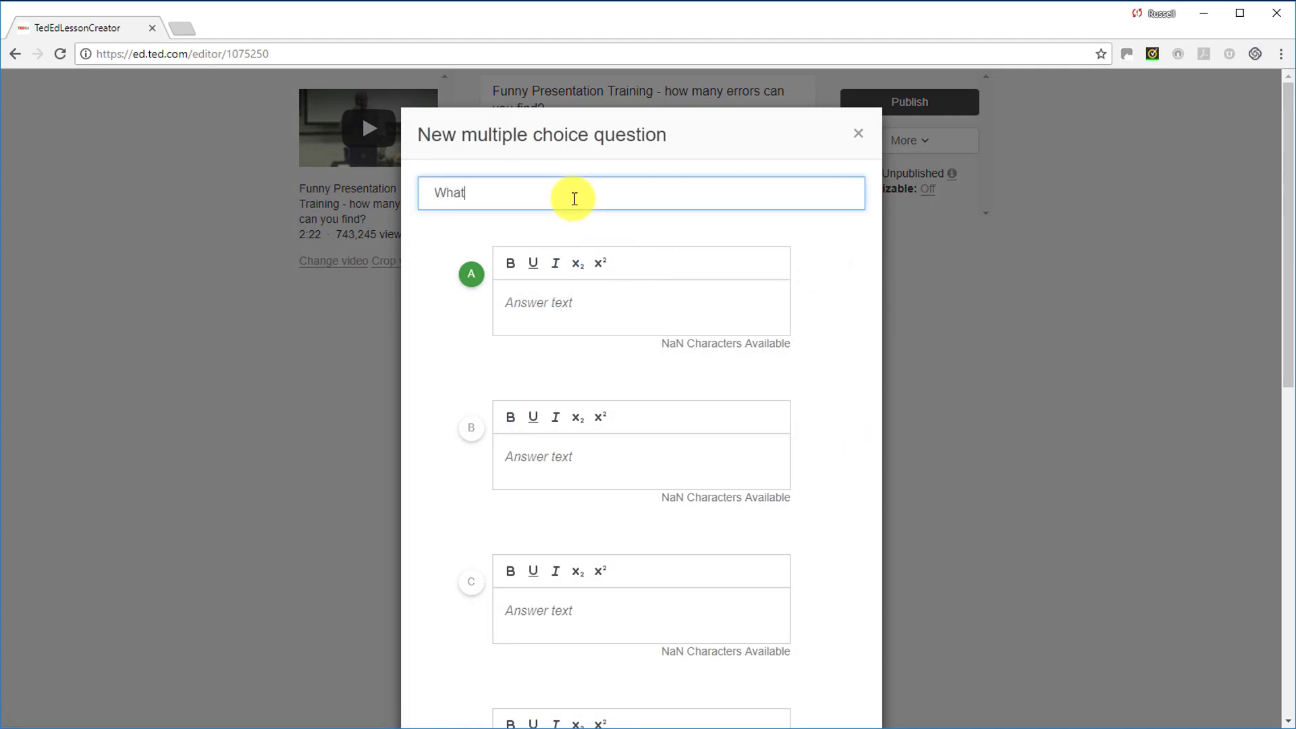
{"action": "key", "text": "BackSpace"}
{"action": "key", "text": "BackSpace"}
{"action": "type", "text": "oes he"}
{"action": "key", "text": "BackSpace"}
{"action": "type", "text": "e drop on the fl"}
{"action": "key", "text": "BackSpace"}
{"action": "type", "text": "oo"}
{"action": "key", "text": "BackSpace"}
{"action": "key", "text": "BackSpace"}
{"action": "type", "text": "oor"}
Step: Mark answer A as the correct answer and set its text to "The whiteboard"
{"action": "left_click", "coordinate": [623, 295]}
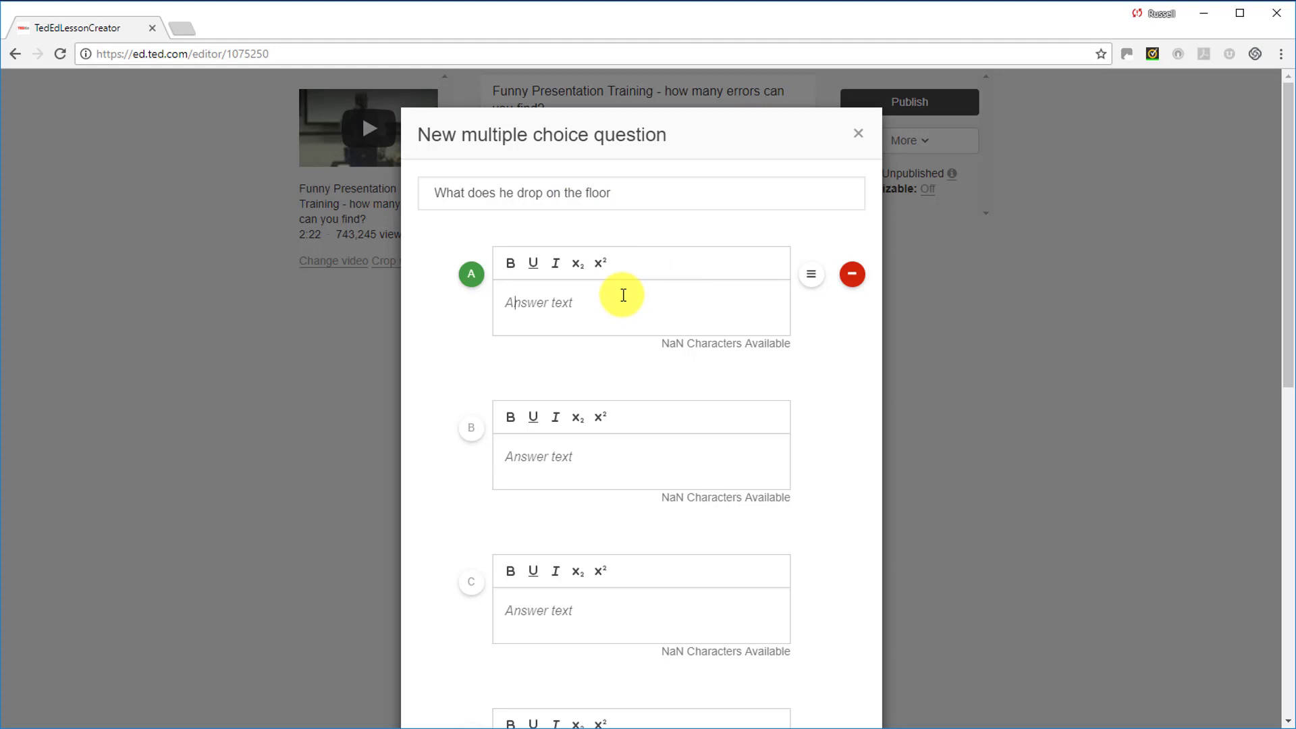
{"action": "left_click", "coordinate": [465, 427]}
{"action": "left_click", "coordinate": [471, 584]}
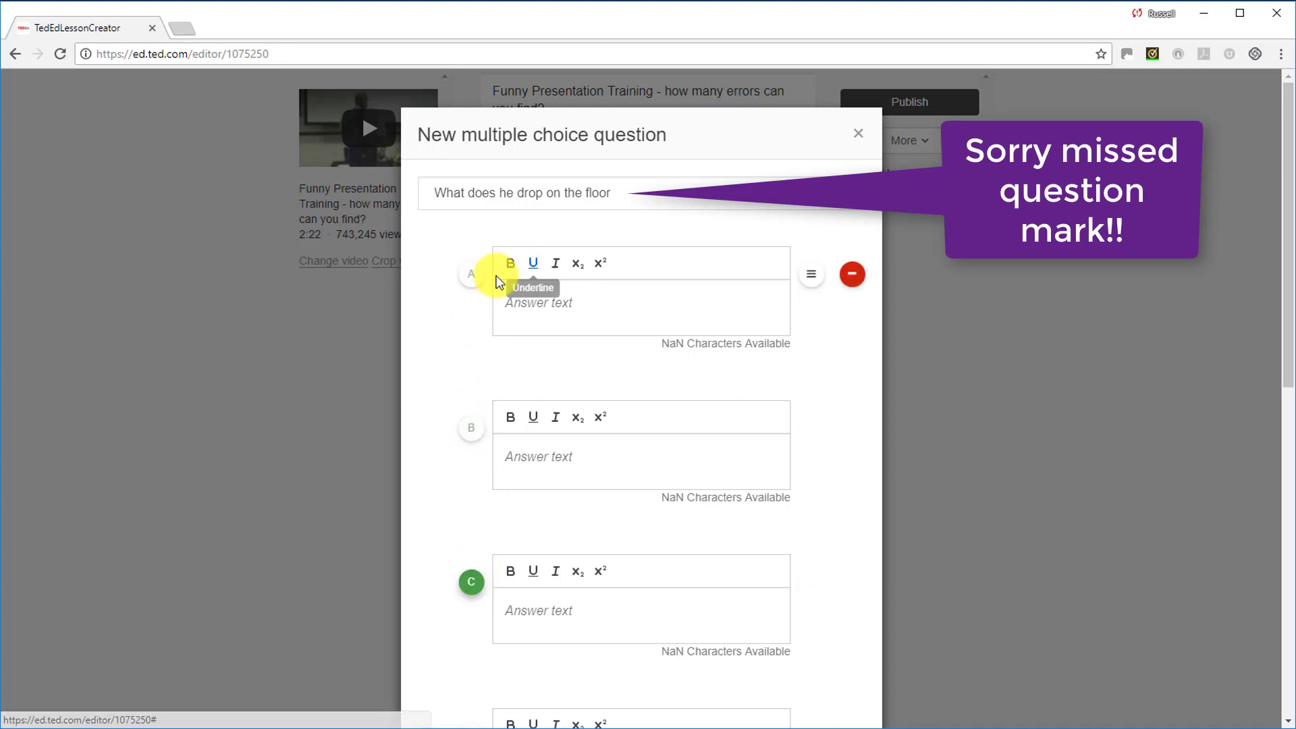
{"action": "left_click", "coordinate": [466, 274]}
{"action": "left_click", "coordinate": [602, 303]}
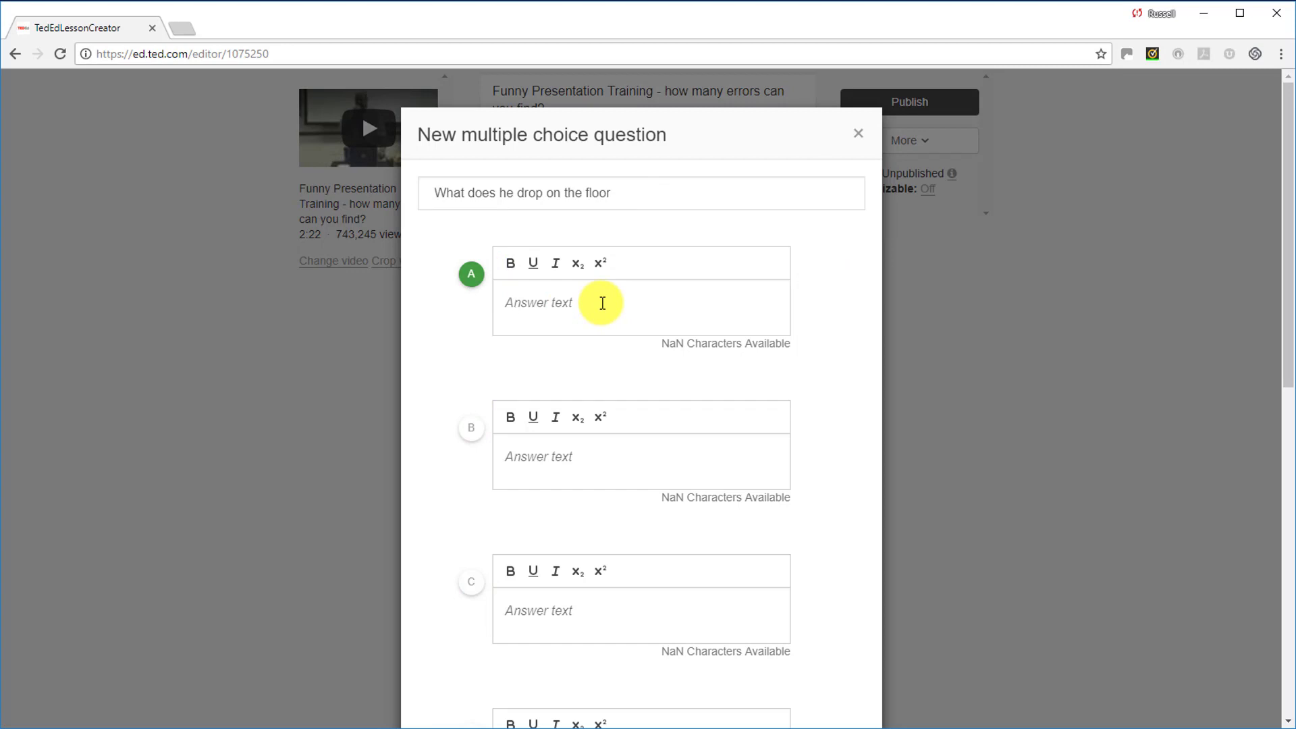
{"action": "type", "text": "The whiteboard"}
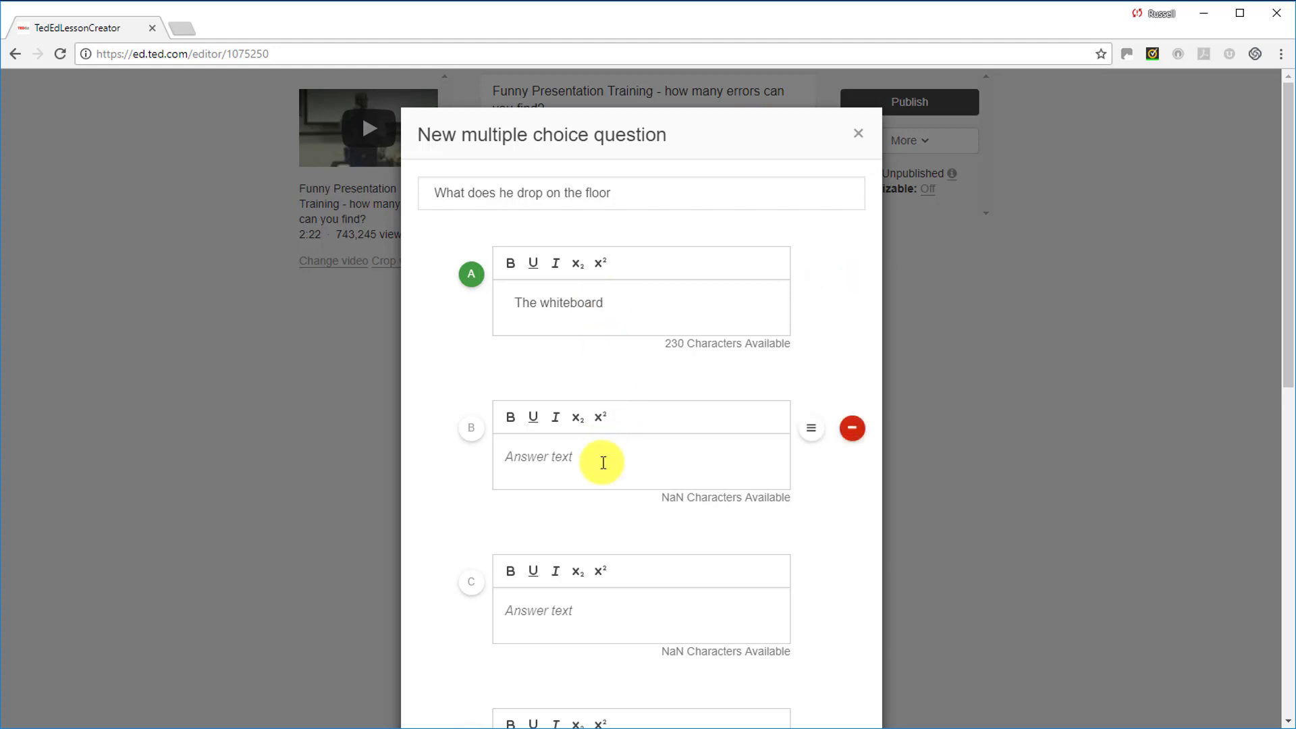
Step: Fill in answer B with "His computer" and answer C with "His lion"
{"action": "left_click", "coordinate": [597, 455]}
{"action": "type", "text": "His computer"}
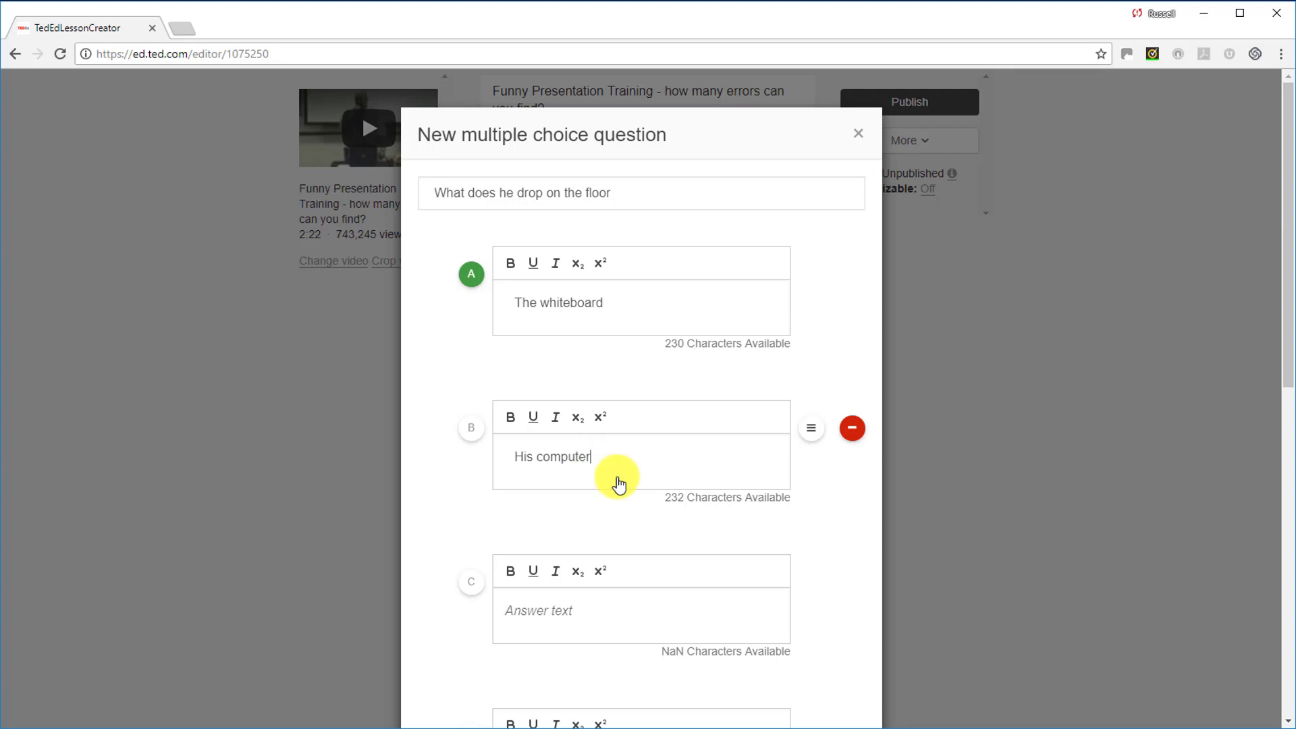
{"action": "left_click", "coordinate": [607, 603]}
{"action": "type", "text": "He"}
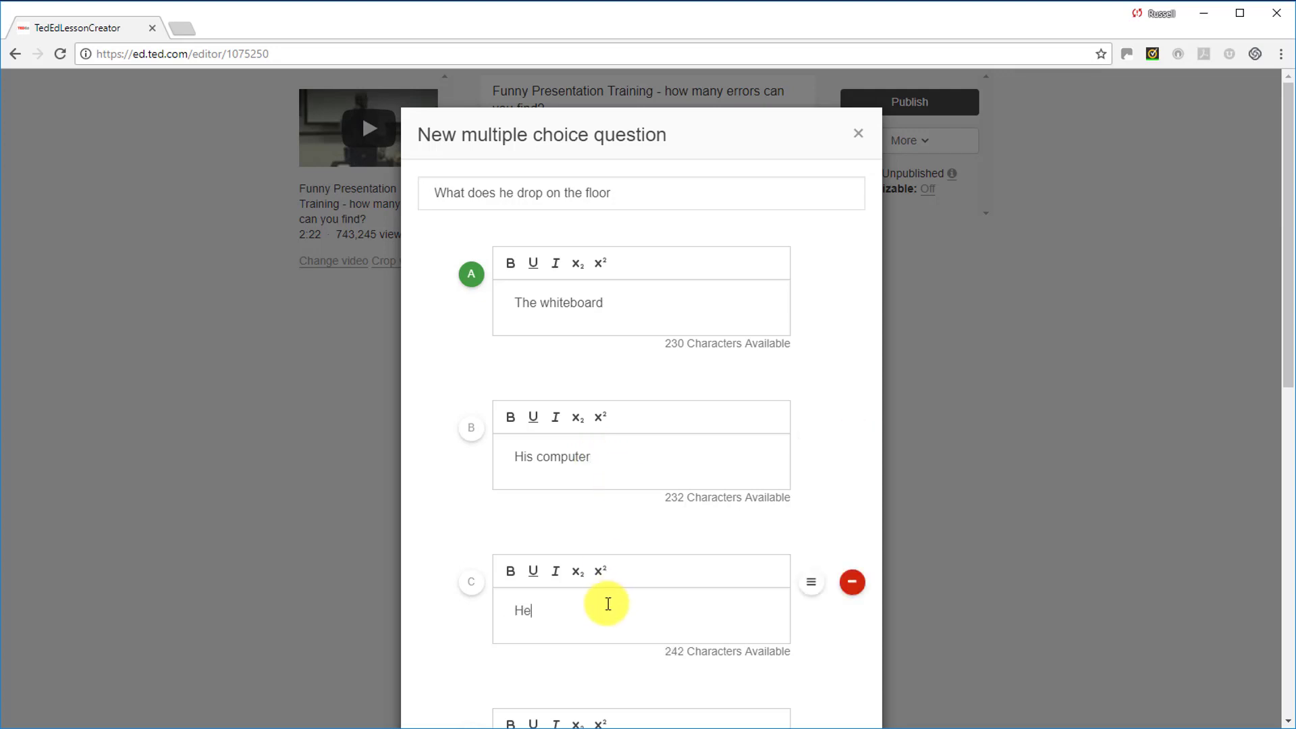
{"action": "type", "text": "s lion"}
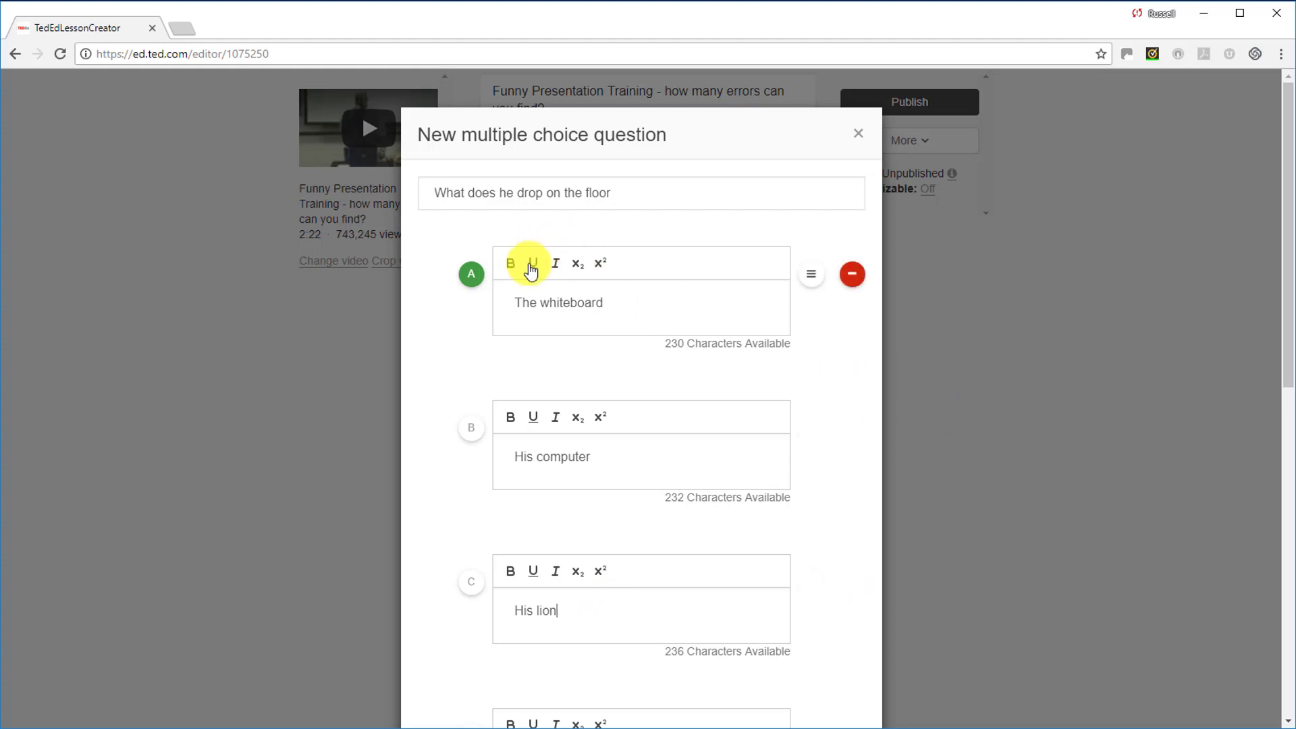
Step: Remove the empty answer D from the multiple choice question
{"action": "left_click_drag", "start_coordinate": [1287, 324], "coordinate": [1291, 415]}
{"action": "mouse_move", "coordinate": [529, 549]}
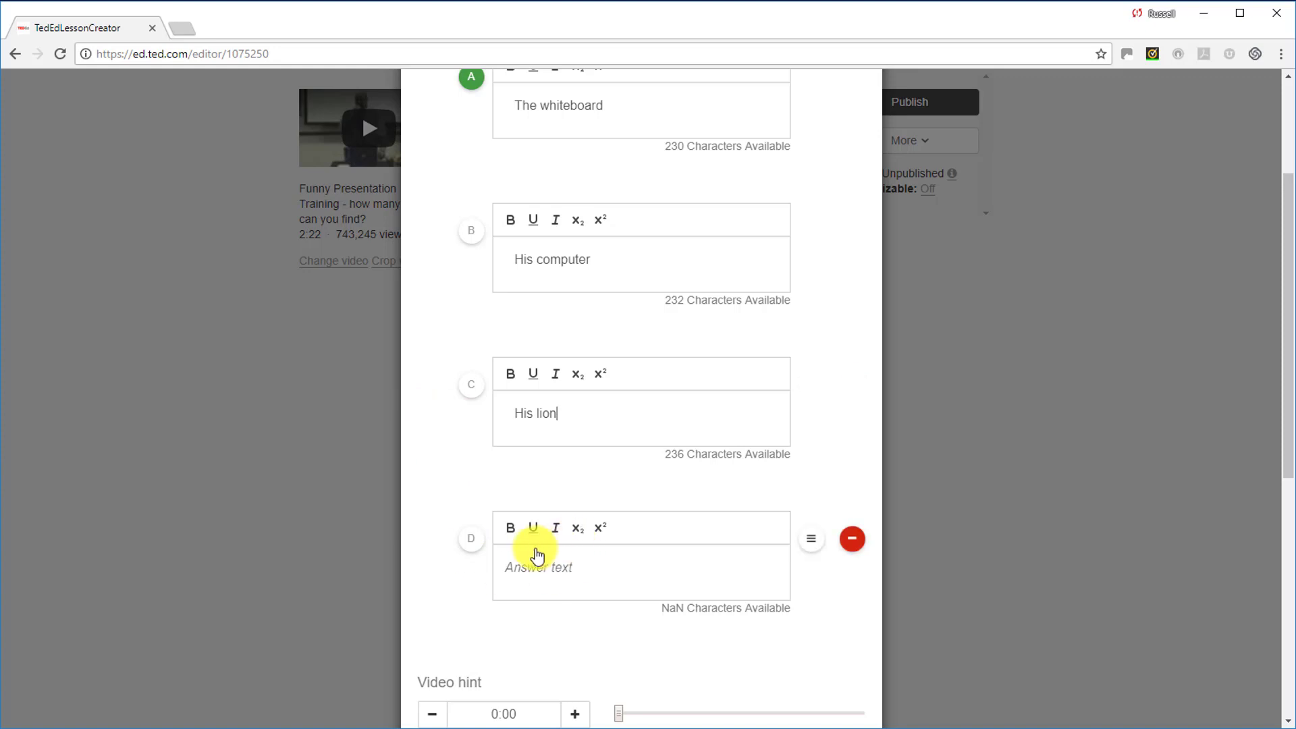
{"action": "left_click", "coordinate": [852, 543]}
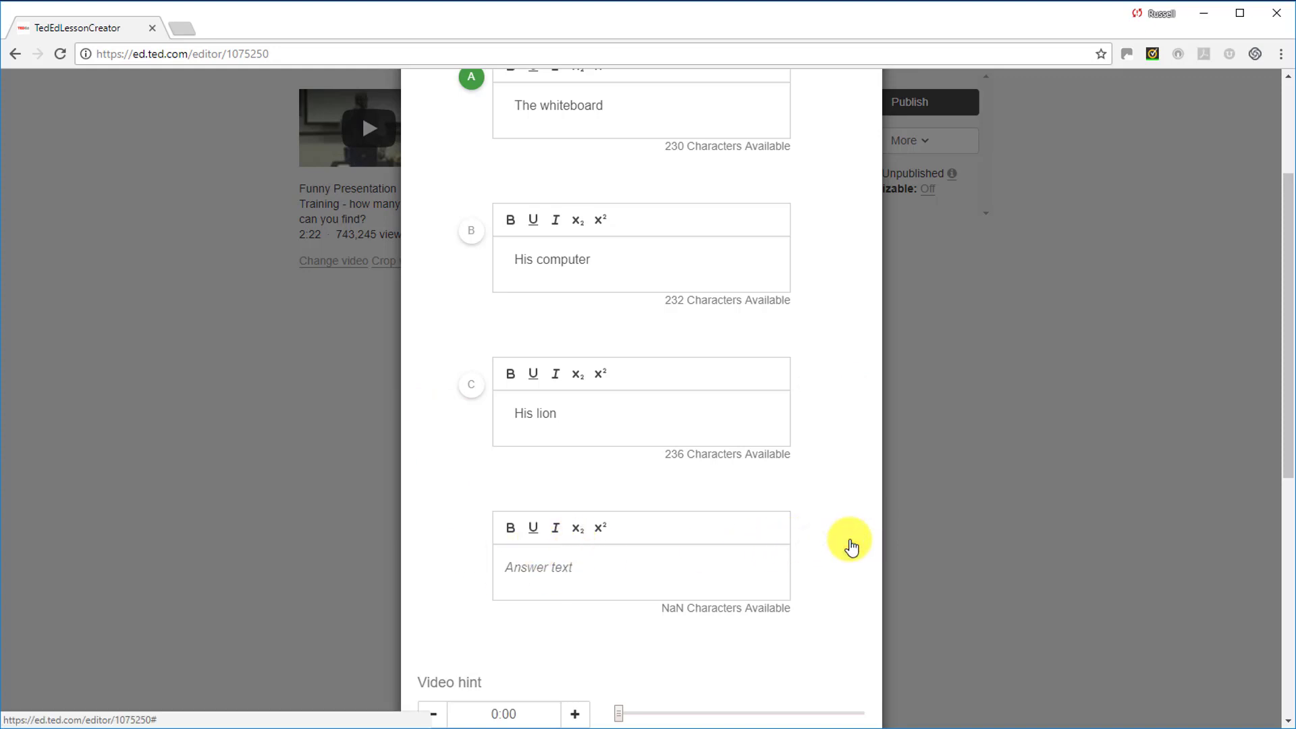
{"action": "left_click", "coordinate": [830, 544]}
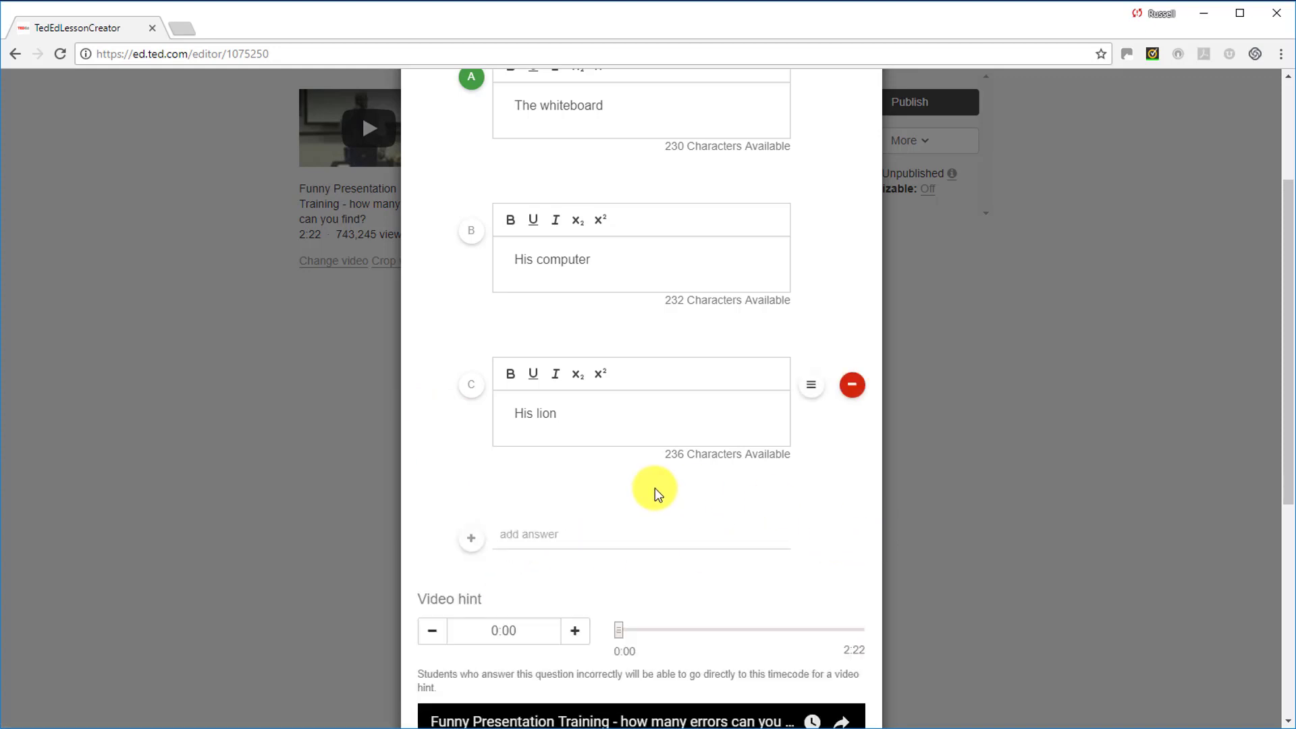
Step: Set the question's video hint to 0:53 and save the multiple choice question
{"action": "left_click_drag", "start_coordinate": [1283, 385], "coordinate": [1282, 434]}
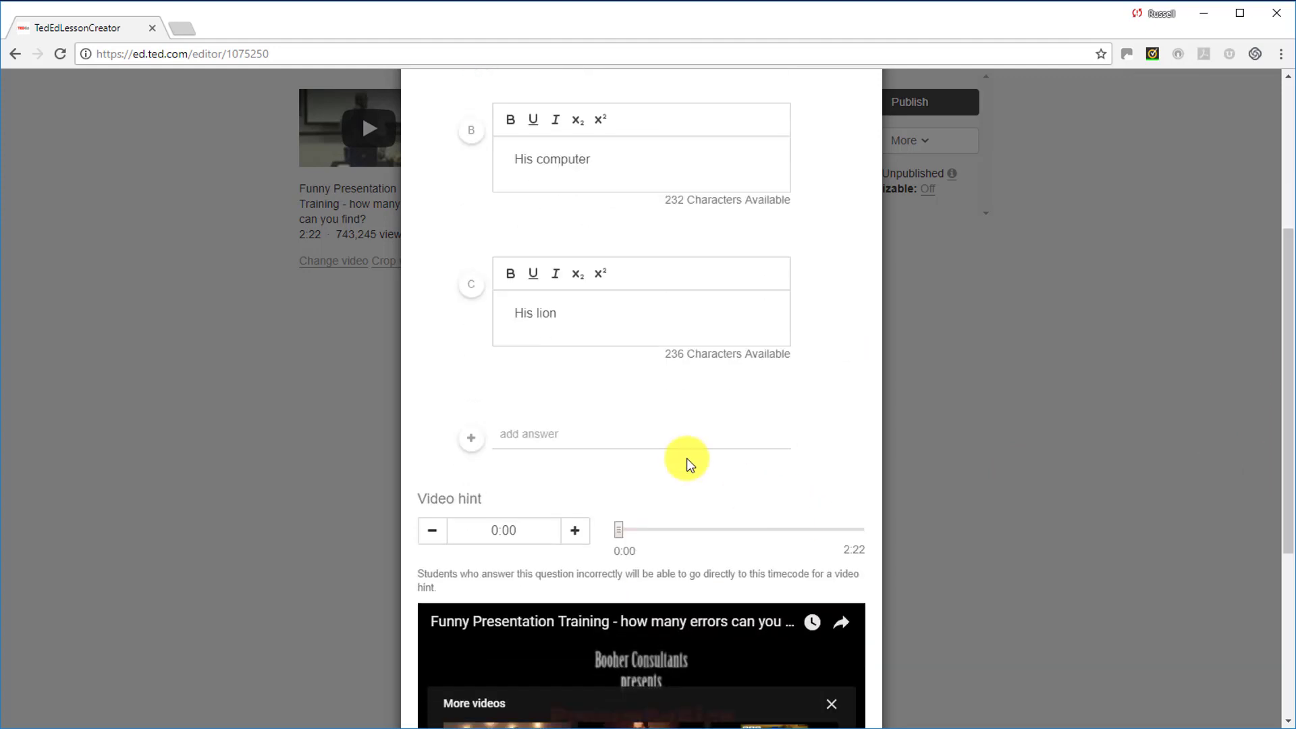
{"action": "left_click_drag", "start_coordinate": [618, 531], "coordinate": [710, 545]}
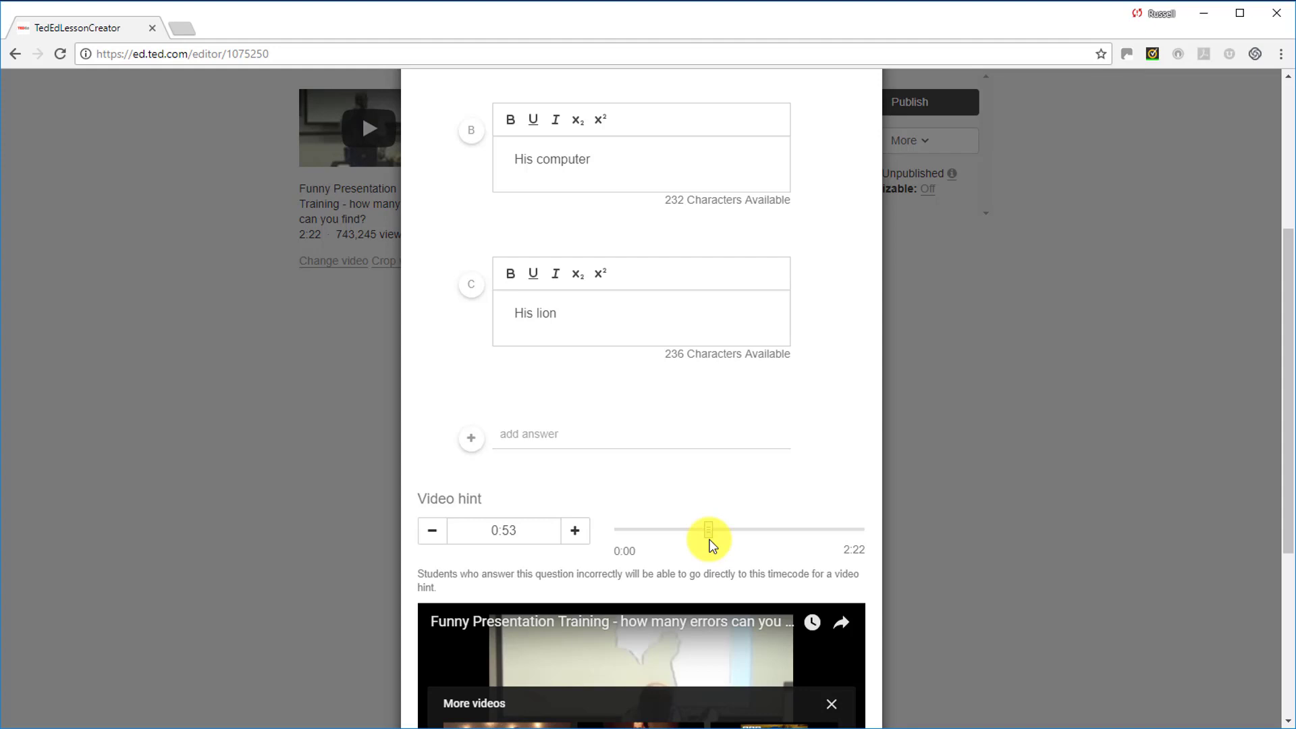
{"action": "scroll", "coordinate": [1272, 384], "scroll_direction": "down", "scroll_amount": 2}
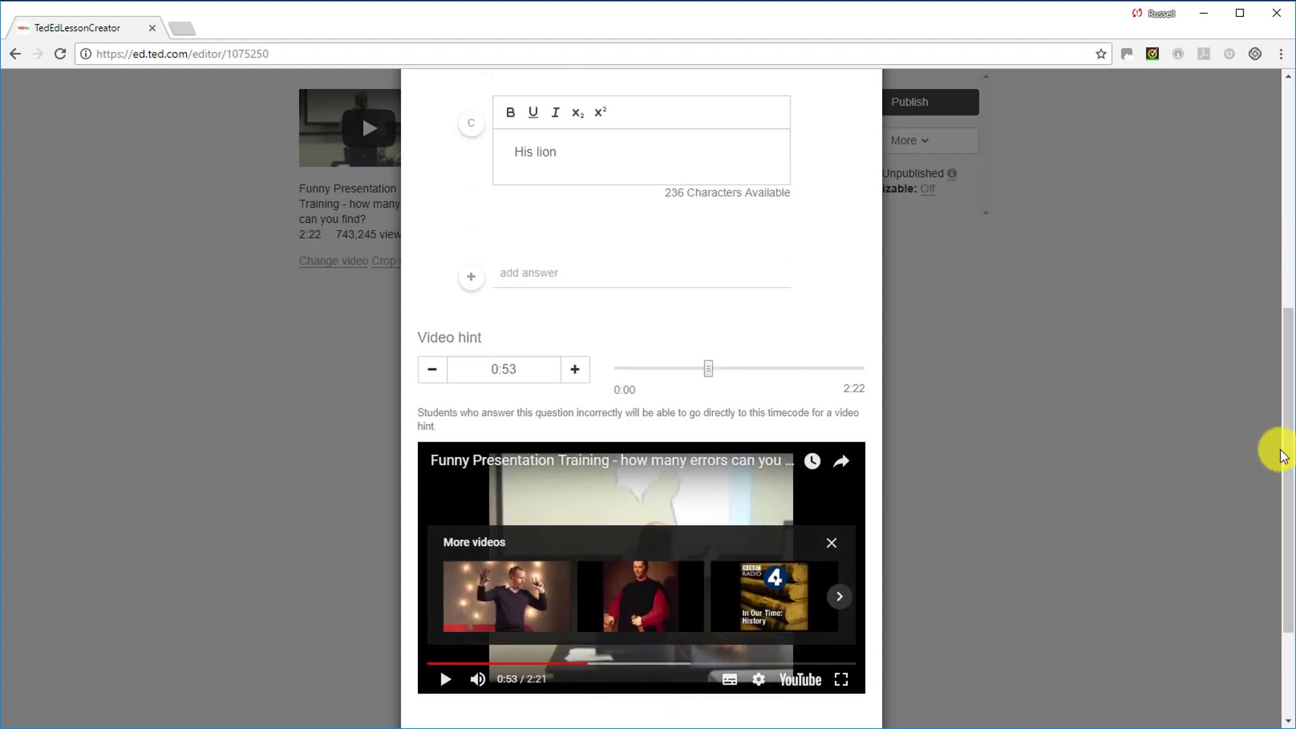
{"action": "left_click_drag", "start_coordinate": [1286, 449], "coordinate": [1288, 211]}
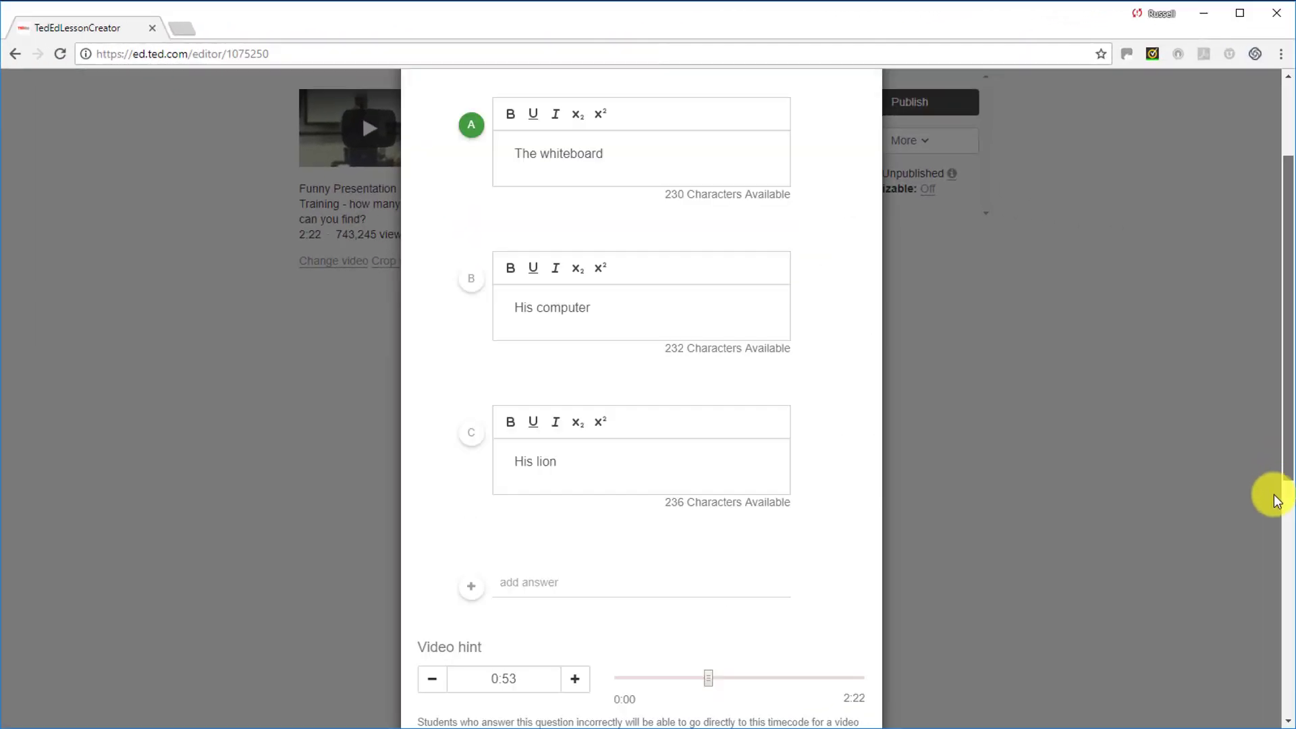
{"action": "scroll", "coordinate": [1275, 500], "scroll_direction": "down", "scroll_amount": 7}
{"action": "left_click", "coordinate": [446, 634]}
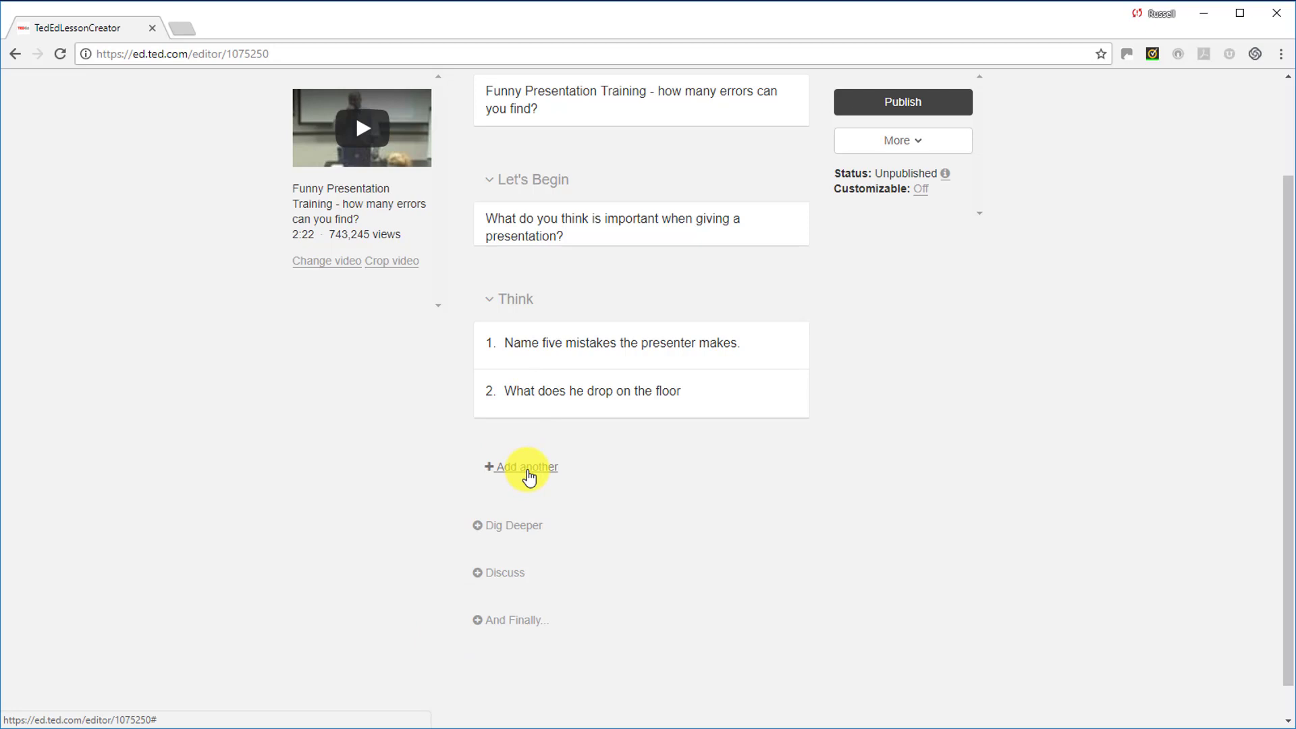
Step: Open the Dig Deeper section for editing and copy the web address of the "10 Keys to Giving the Greatest Presentation of Your Life" article
{"action": "left_click", "coordinate": [513, 525]}
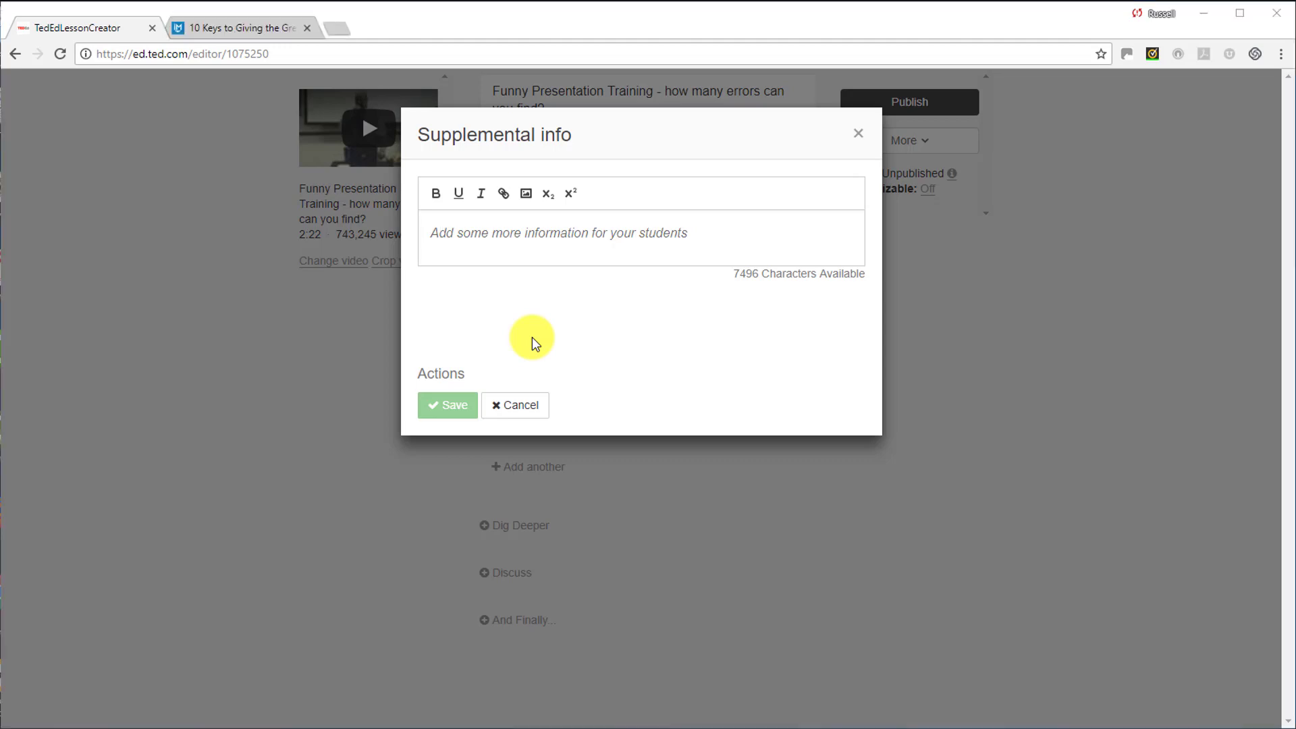
{"action": "left_click", "coordinate": [233, 30]}
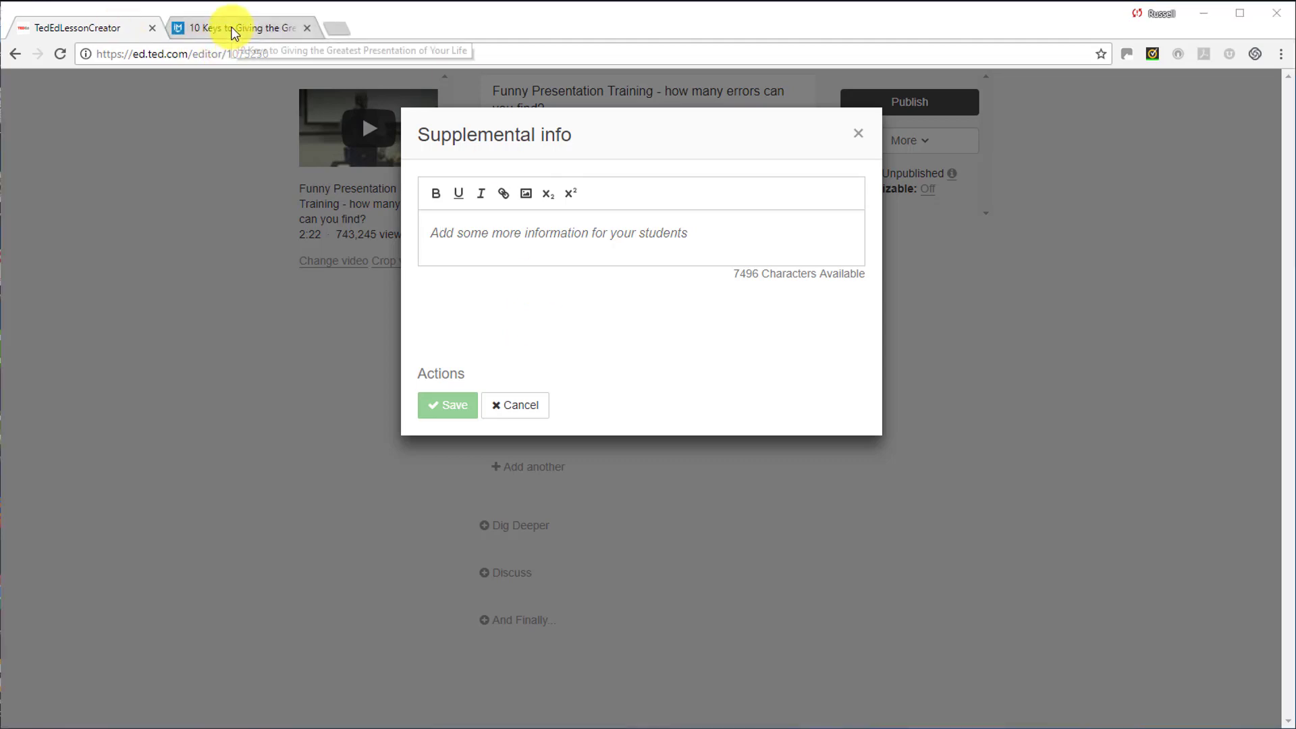
{"action": "left_click", "coordinate": [241, 52]}
{"action": "right_click", "coordinate": [241, 52]}
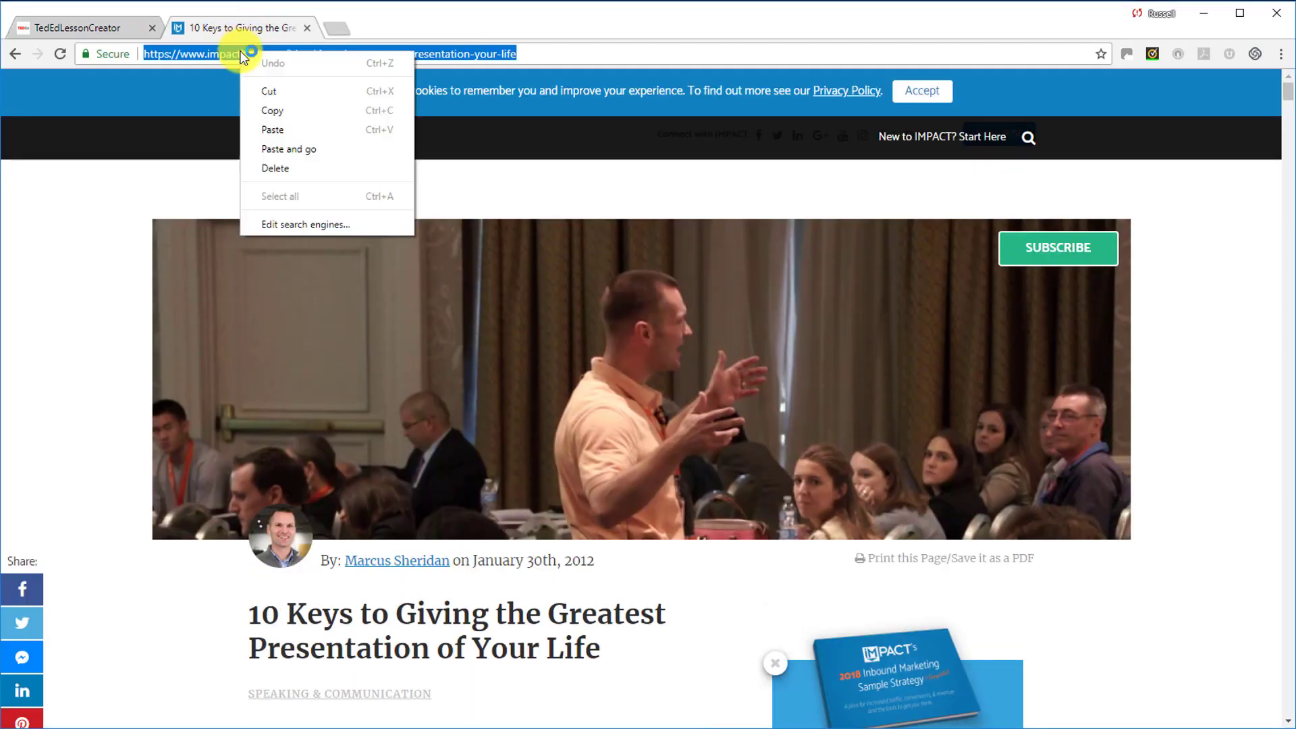
{"action": "left_click", "coordinate": [272, 108]}
{"action": "left_click", "coordinate": [96, 27]}
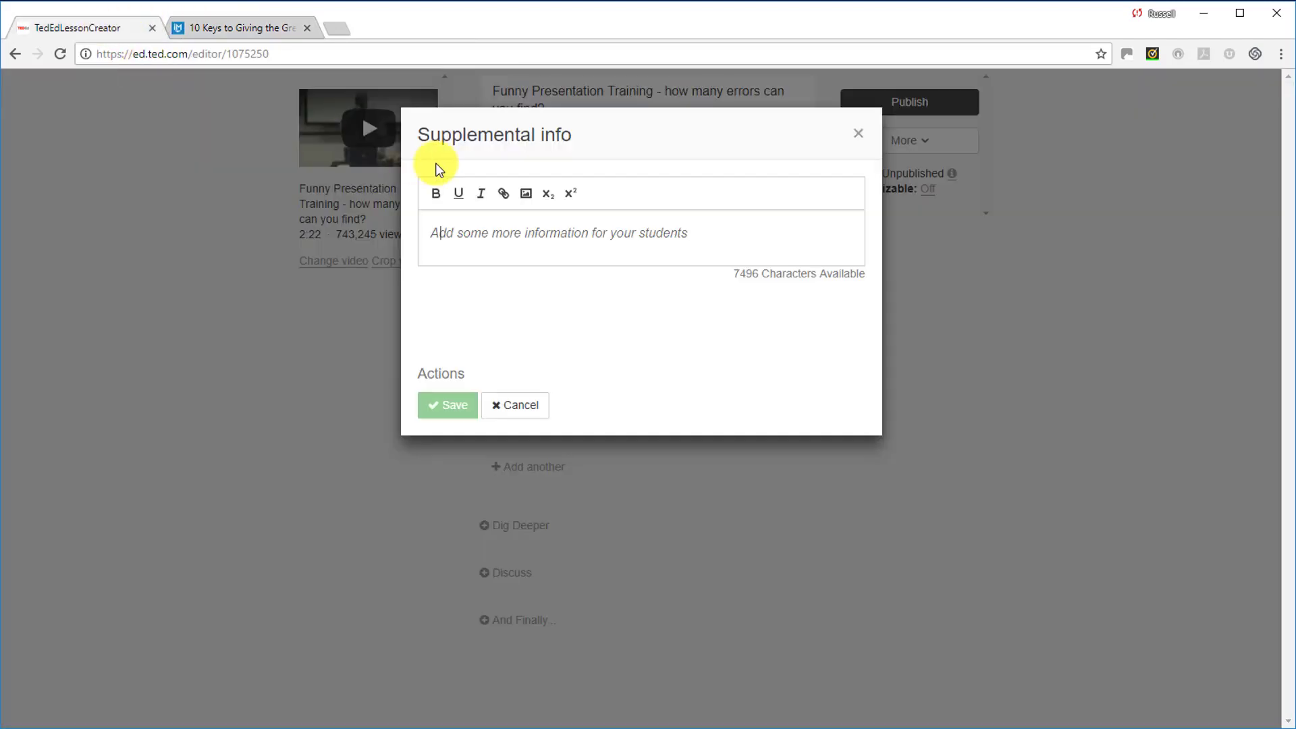
Step: Enter the supplemental info text "Read this article about giving a good presentation"
{"action": "type", "text": "R"}
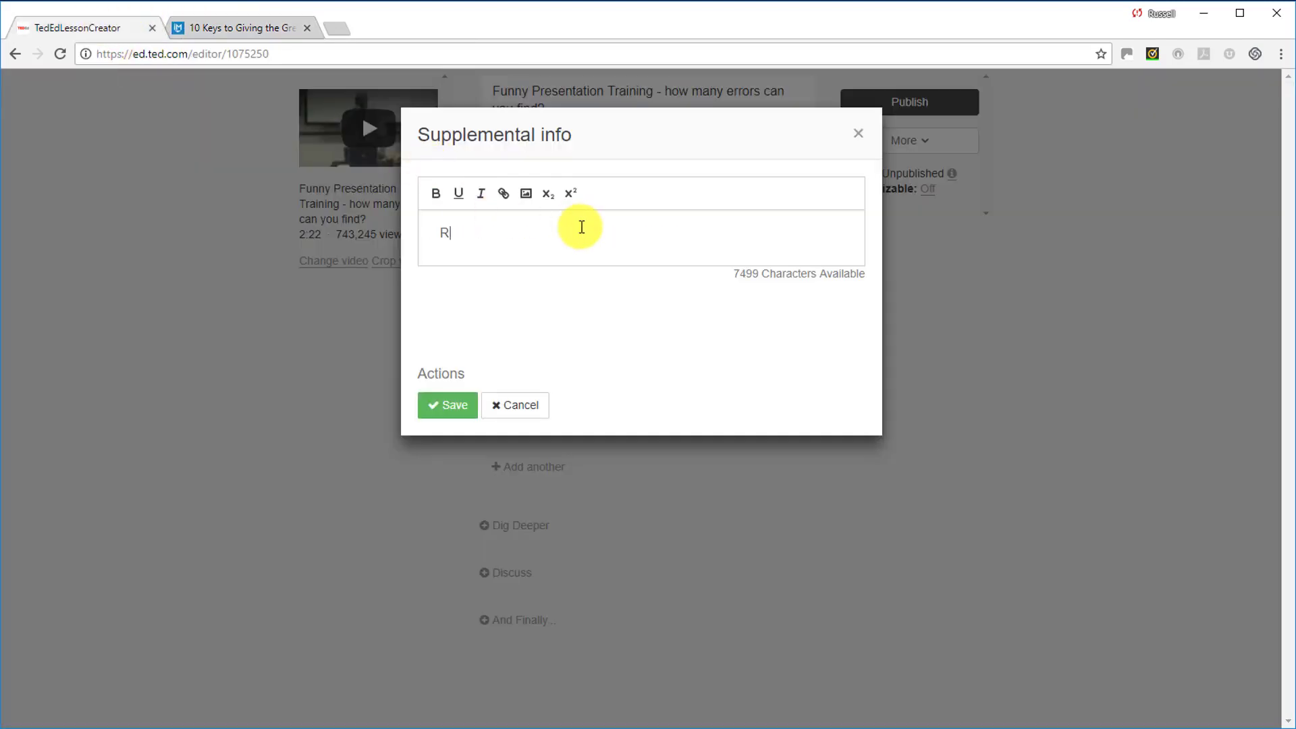
{"action": "type", "text": "ead this article about giving a bo"}
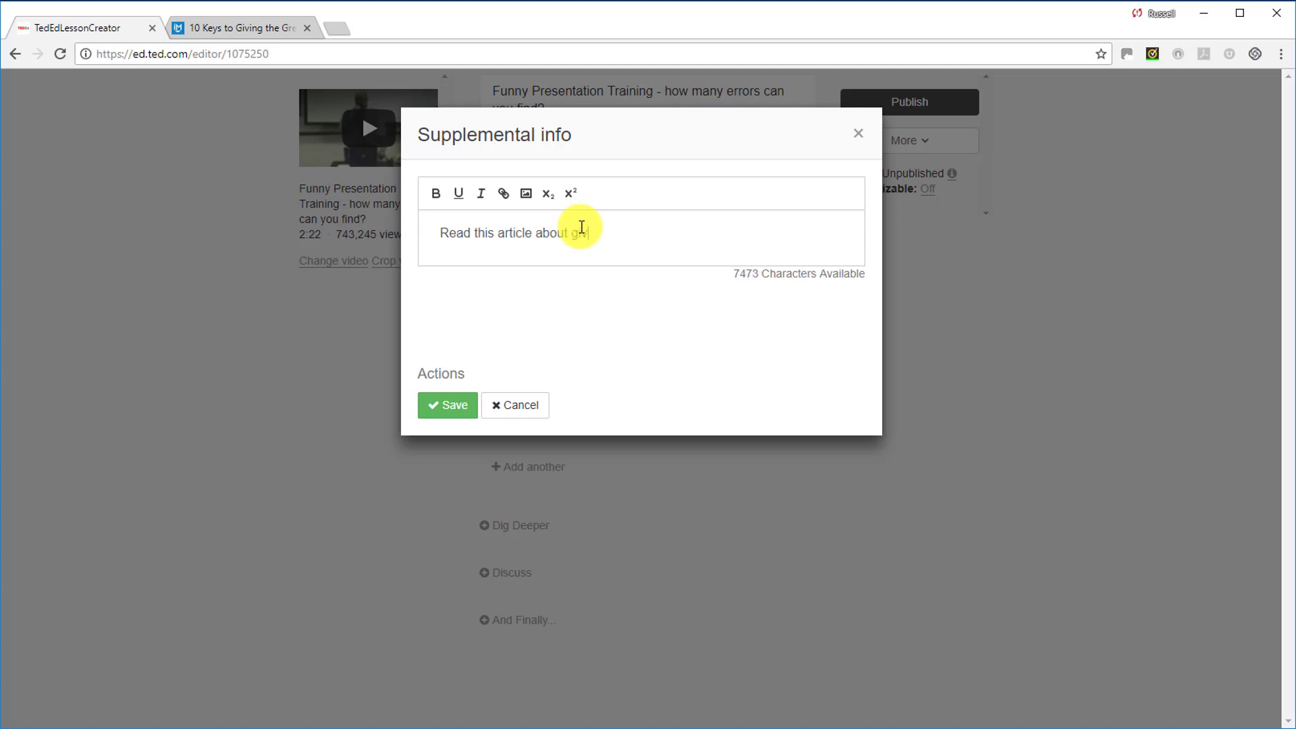
{"action": "key", "text": "BackSpace"}
{"action": "key", "text": "BackSpace"}
{"action": "type", "text": "good prds"}
{"action": "key", "text": "BackSpace"}
{"action": "key", "text": "BackSpace"}
{"action": "type", "text": "esentation"}
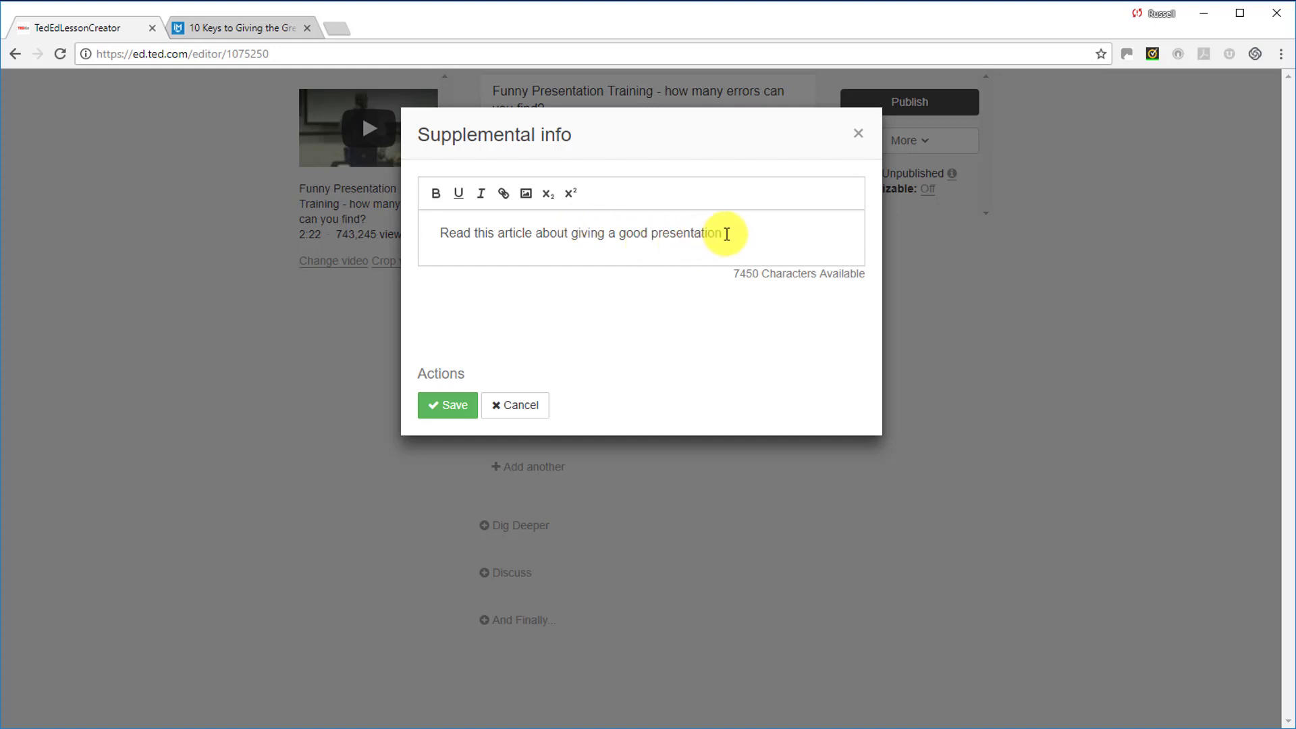
Step: Link the words "a good presentation" to the copied article address
{"action": "left_click_drag", "start_coordinate": [723, 232], "coordinate": [607, 238]}
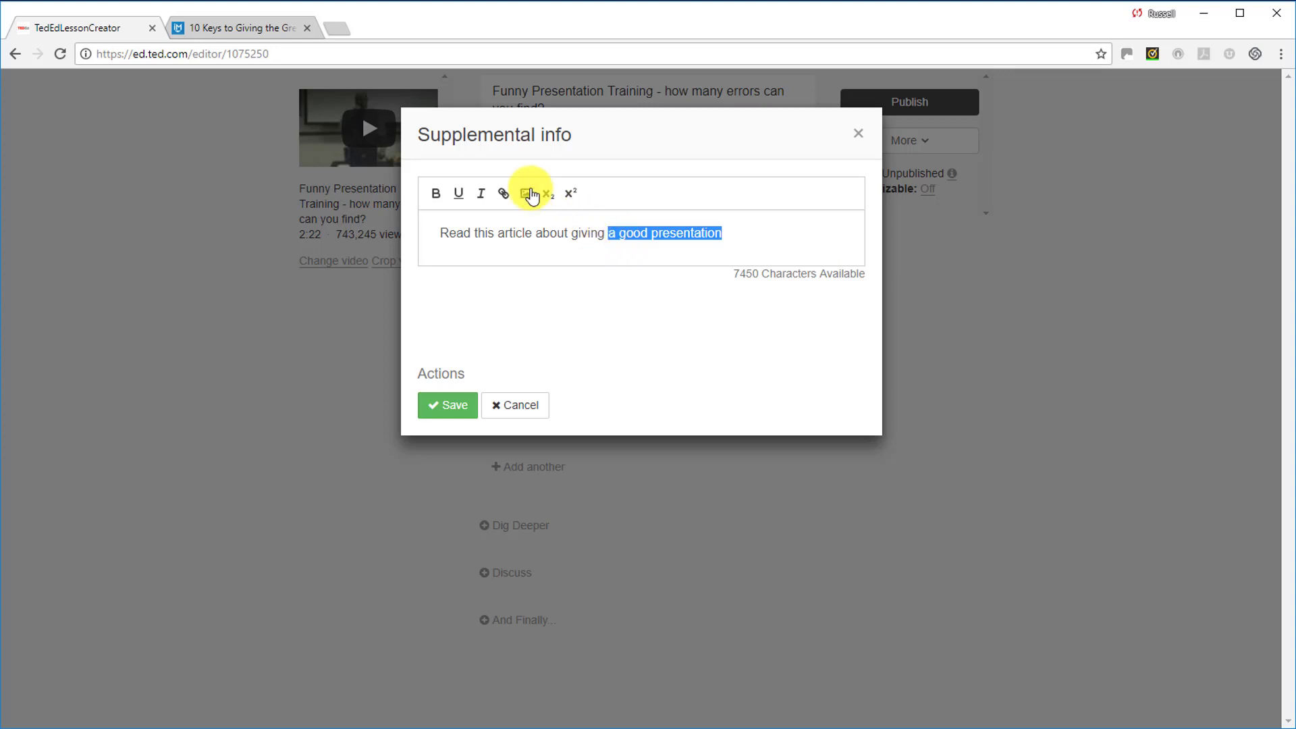
{"action": "left_click", "coordinate": [504, 194]}
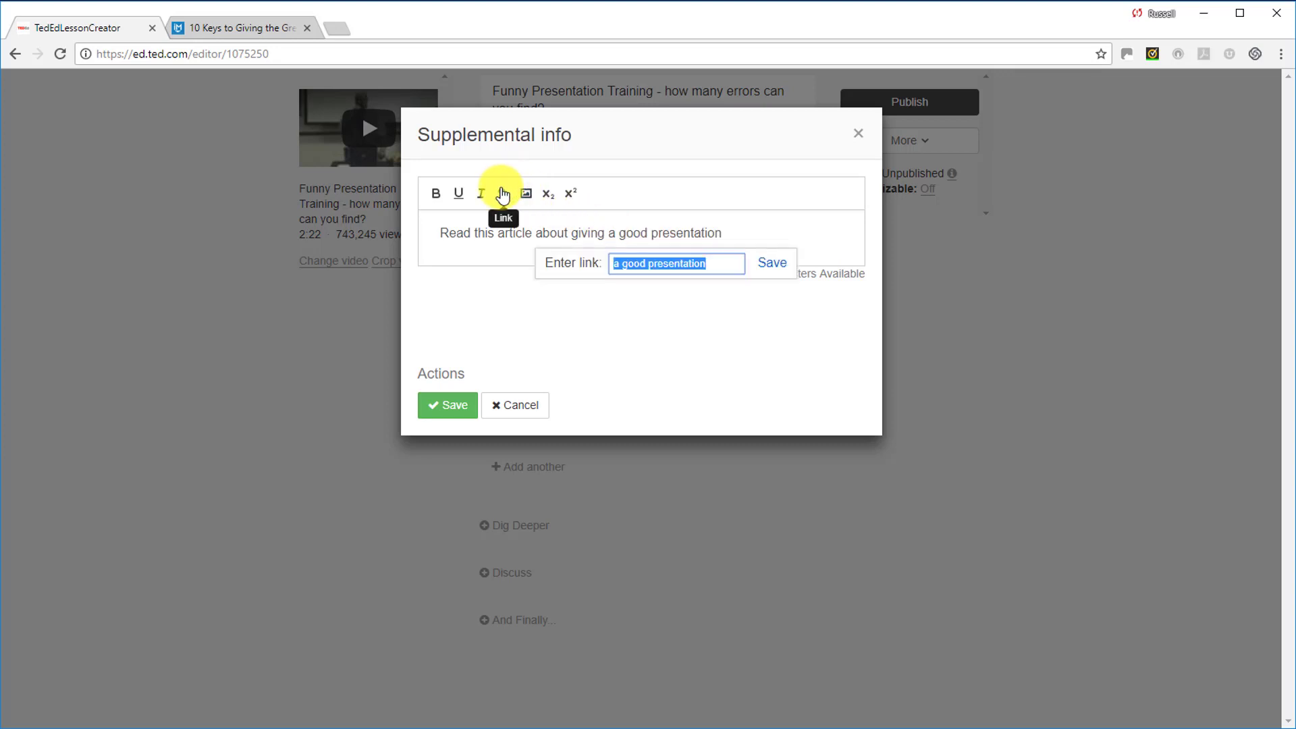
{"action": "left_click", "coordinate": [718, 269]}
{"action": "key", "text": "BackSpace"}
{"action": "key", "text": "BackSpace"}
{"action": "key", "text": "BackSpace"}
{"action": "key", "text": "BackSpace"}
{"action": "key", "text": "BackSpace"}
{"action": "key", "text": "BackSpace"}
{"action": "key", "text": "BackSpace"}
{"action": "key", "text": "BackSpace"}
{"action": "key", "text": "BackSpace"}
{"action": "key", "text": "BackSpace"}
{"action": "key", "text": "BackSpace"}
{"action": "key", "text": "BackSpace"}
{"action": "key", "text": "BackSpace"}
{"action": "key", "text": "BackSpace"}
{"action": "key", "text": "BackSpace"}
{"action": "key", "text": "BackSpace"}
{"action": "key", "text": "BackSpace"}
{"action": "key", "text": "BackSpace"}
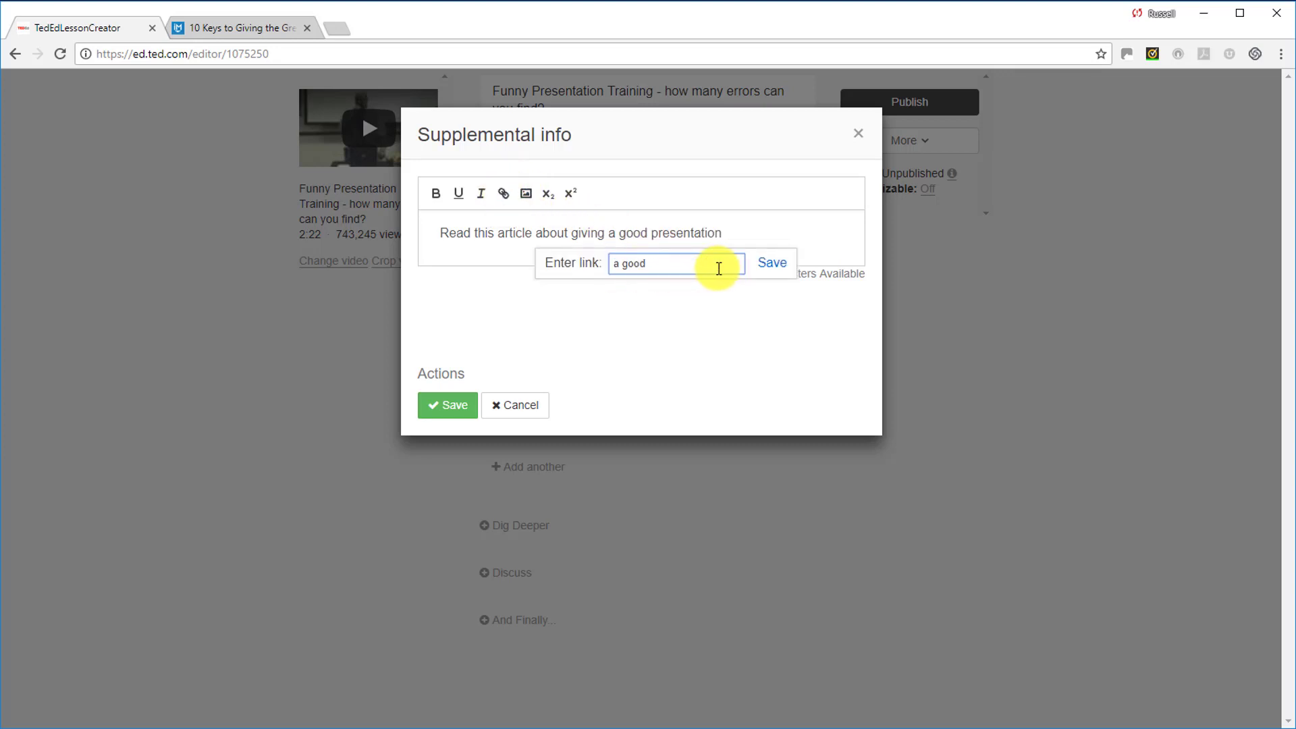
{"action": "key", "text": "ctrl+v"}
{"action": "left_click", "coordinate": [770, 264]}
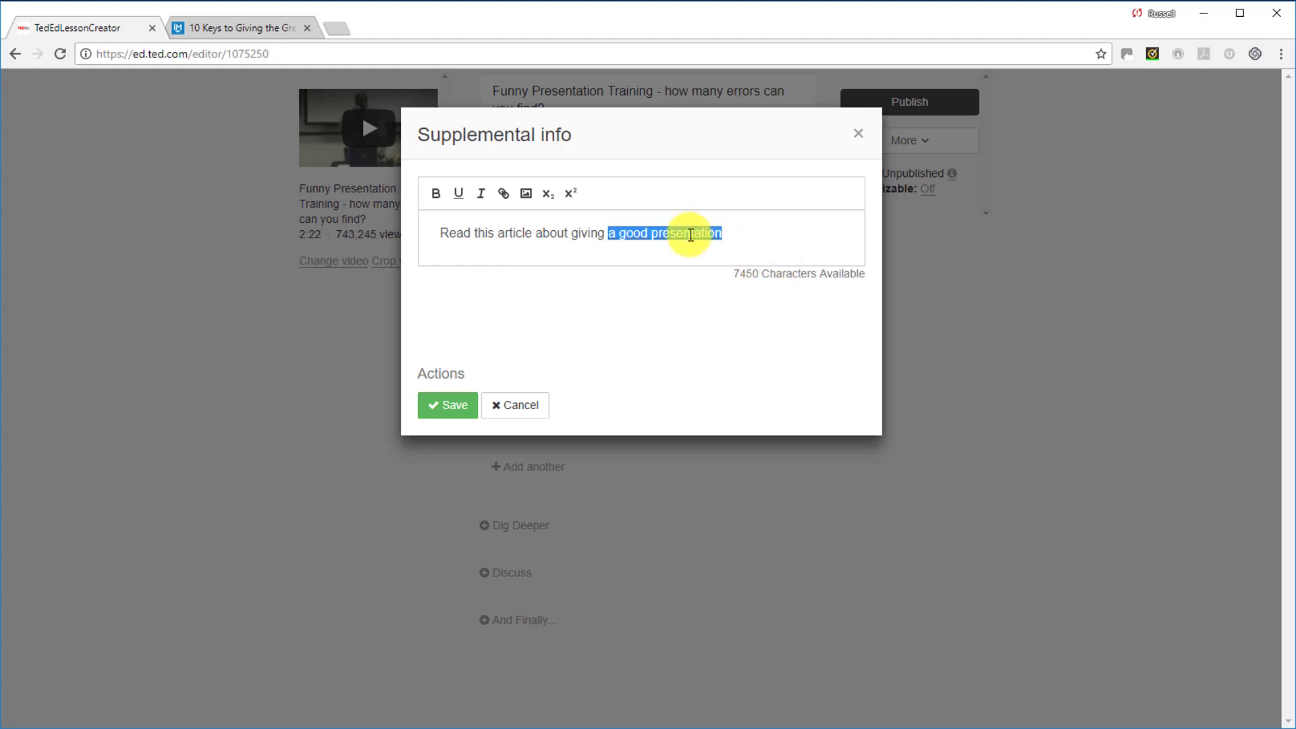
{"action": "left_click", "coordinate": [749, 237]}
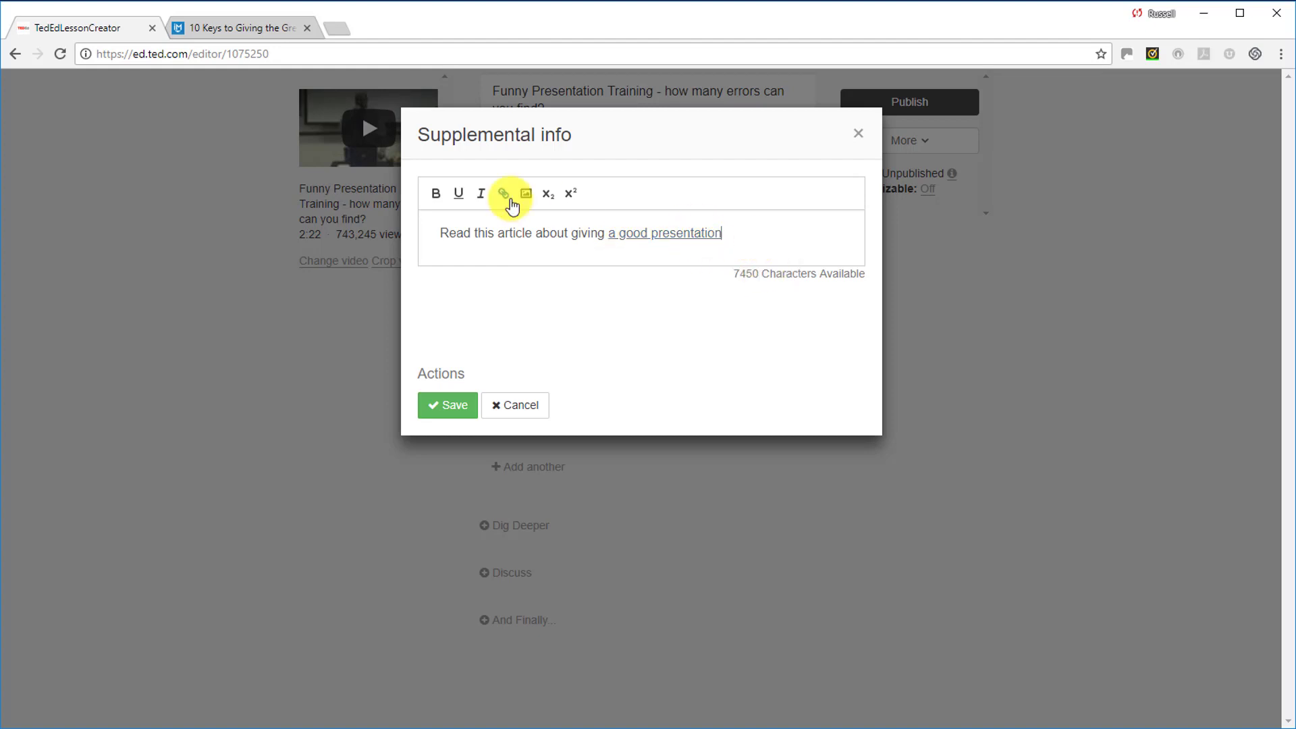
Step: Add the bold heading "Reading" on its own line above the article sentence
{"action": "left_click", "coordinate": [444, 230]}
{"action": "key", "text": "Return"}
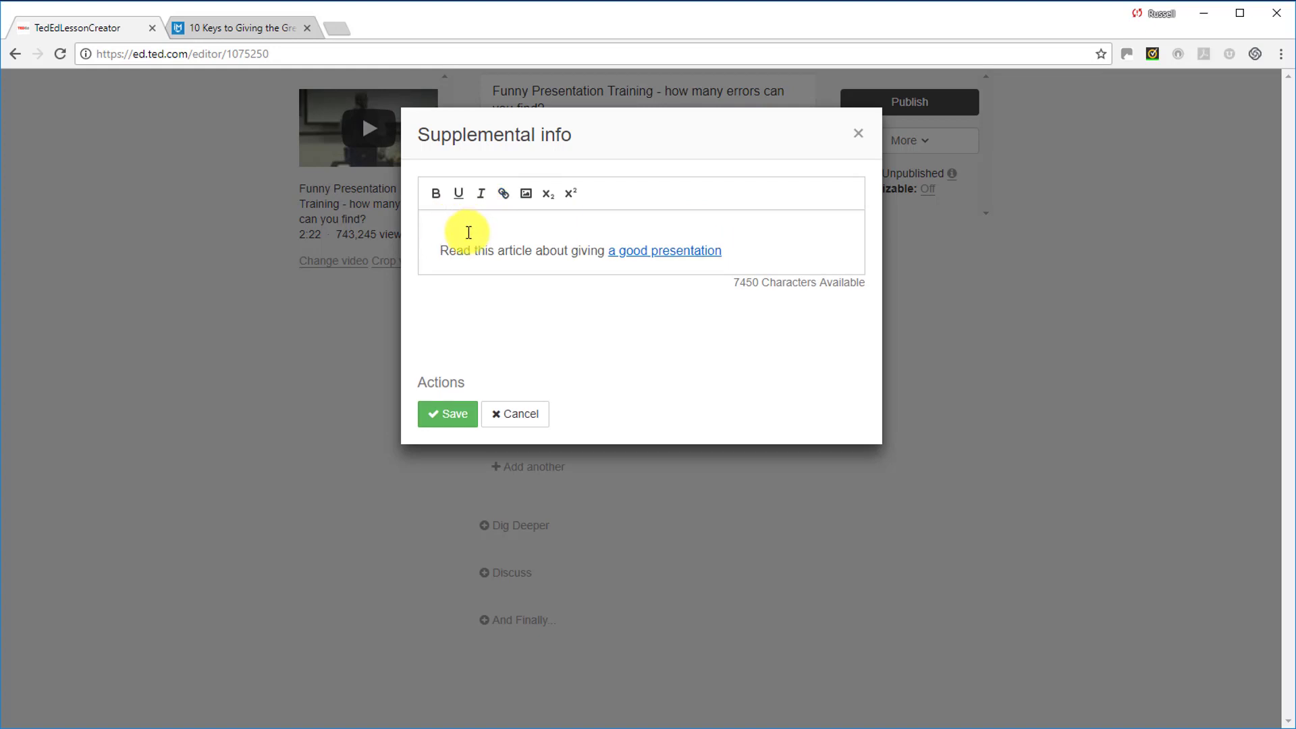
{"action": "left_click", "coordinate": [447, 226]}
{"action": "type", "text": "Reading"}
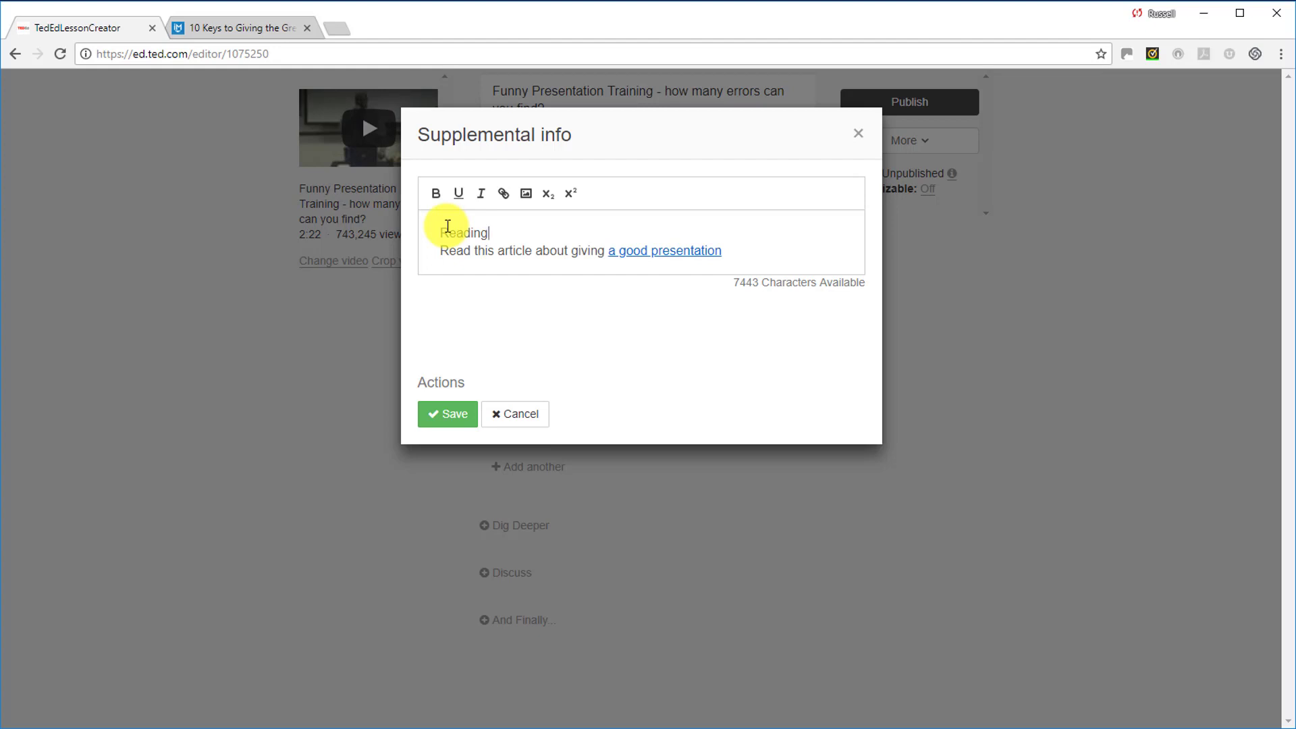
{"action": "left_click_drag", "start_coordinate": [497, 234], "coordinate": [425, 231]}
{"action": "left_click", "coordinate": [436, 194]}
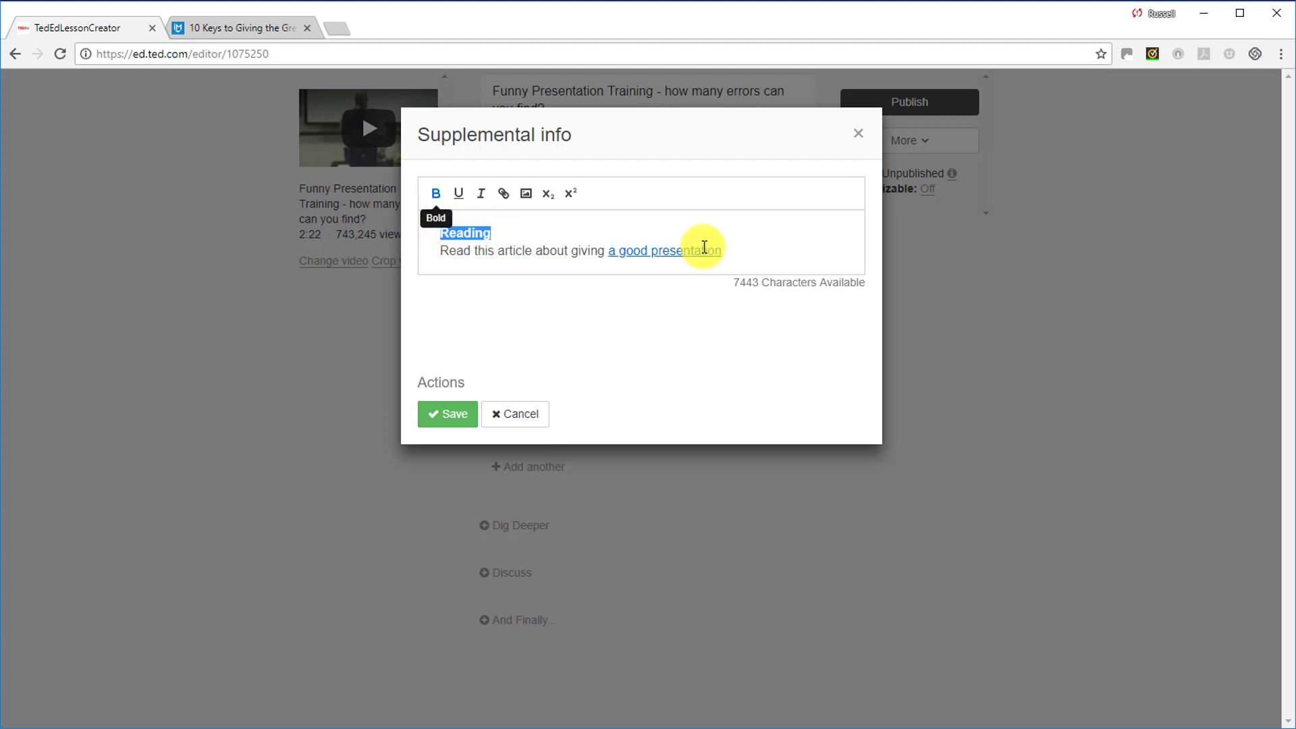
Step: Add the bold heading "Blogs" below the article sentence after a blank line, and save the supplemental info
{"action": "left_click", "coordinate": [763, 251]}
{"action": "key", "text": "Return"}
{"action": "key", "text": "Return"}
{"action": "type", "text": "B"}
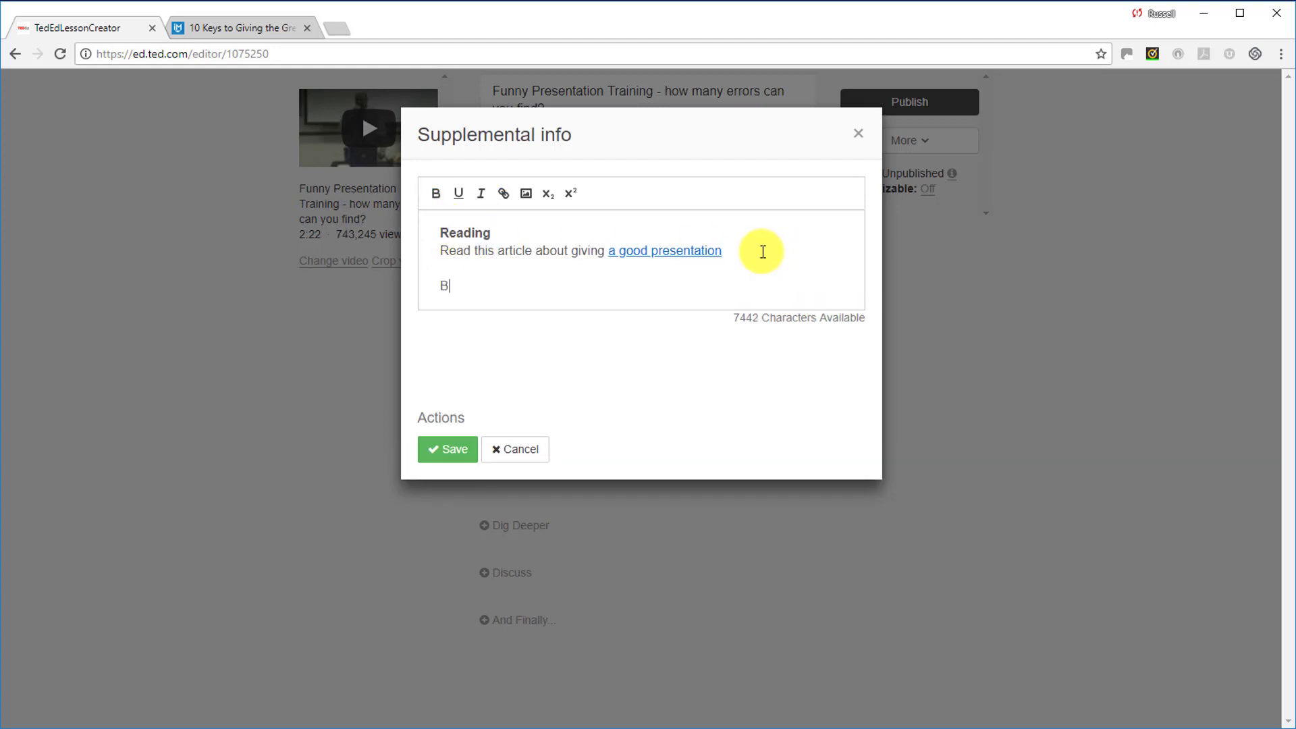
{"action": "type", "text": "logs"}
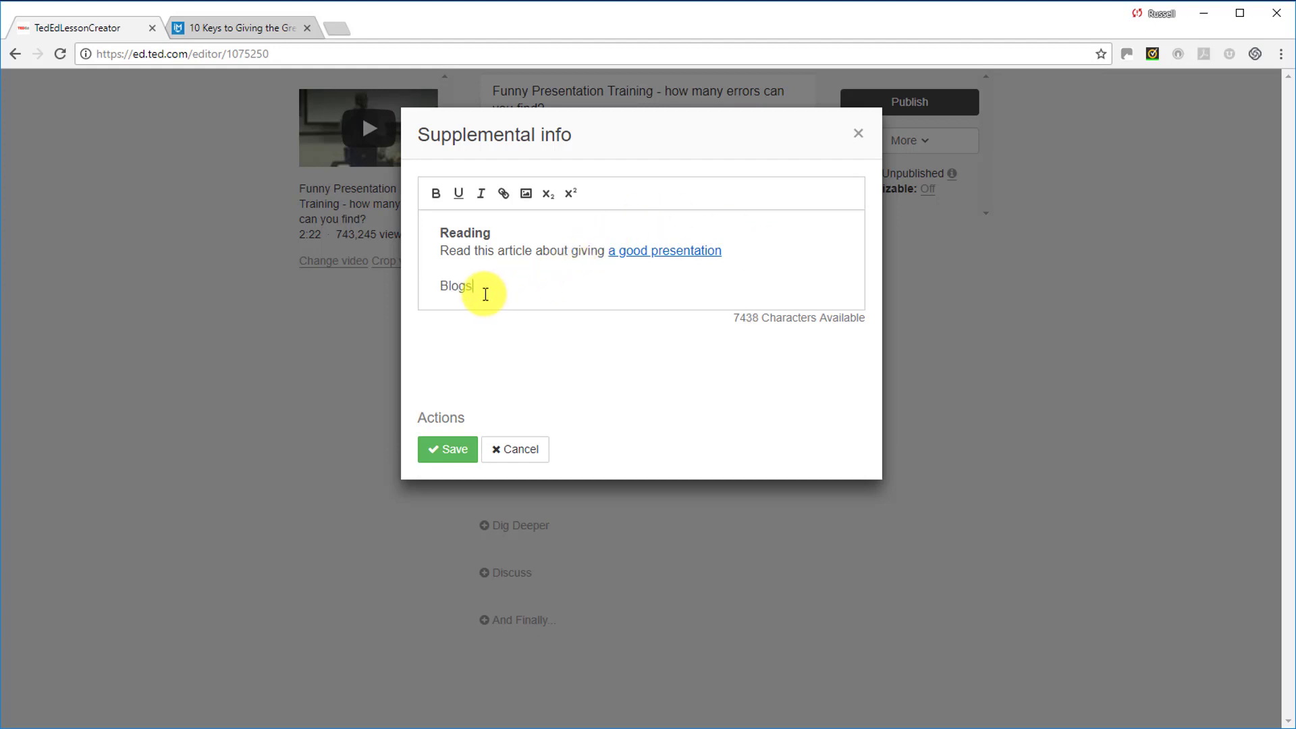
{"action": "left_click_drag", "start_coordinate": [485, 294], "coordinate": [413, 287]}
{"action": "left_click", "coordinate": [436, 195]}
{"action": "left_click", "coordinate": [445, 448]}
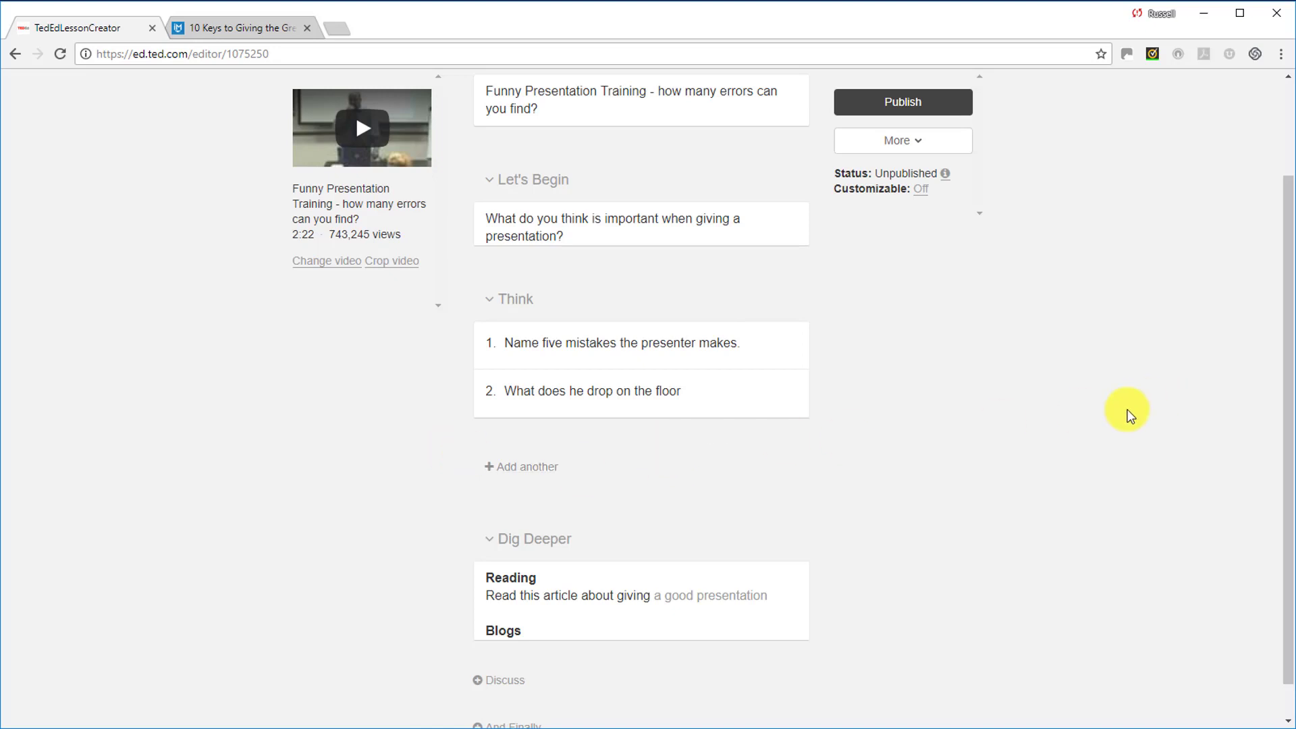
Step: Create a new discussion in the Discuss section with the prompt "Have a class discussion on the following."
{"action": "scroll", "coordinate": [1289, 447], "scroll_direction": "down", "scroll_amount": 1}
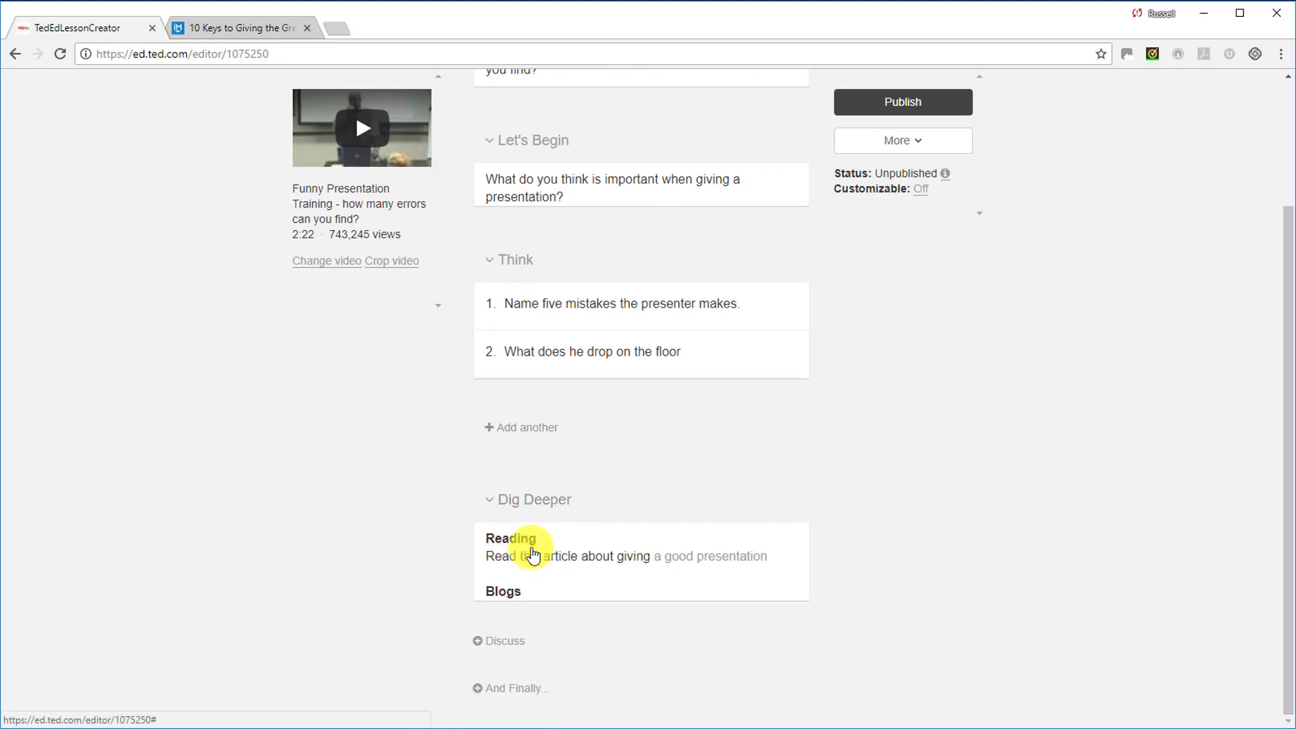
{"action": "left_click", "coordinate": [509, 640]}
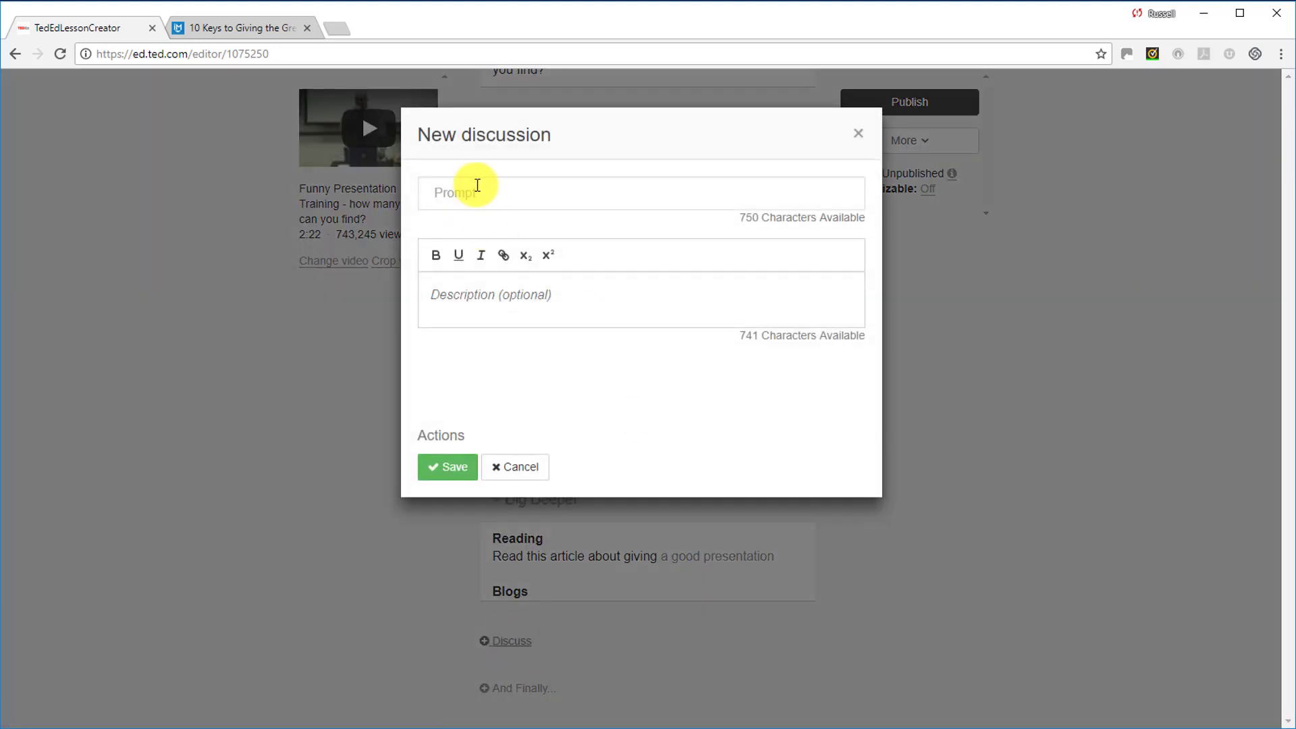
{"action": "left_click", "coordinate": [509, 198]}
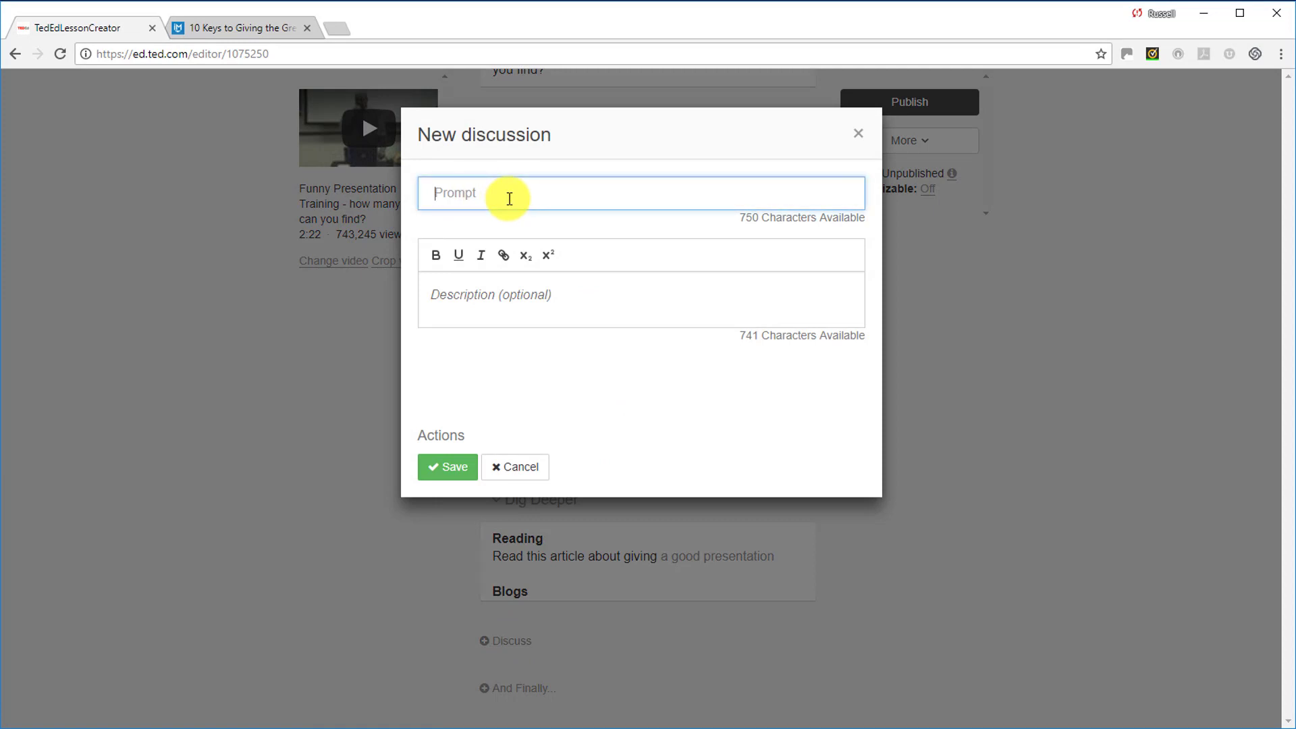
{"action": "type", "text": "Have a class discussion on the fol"}
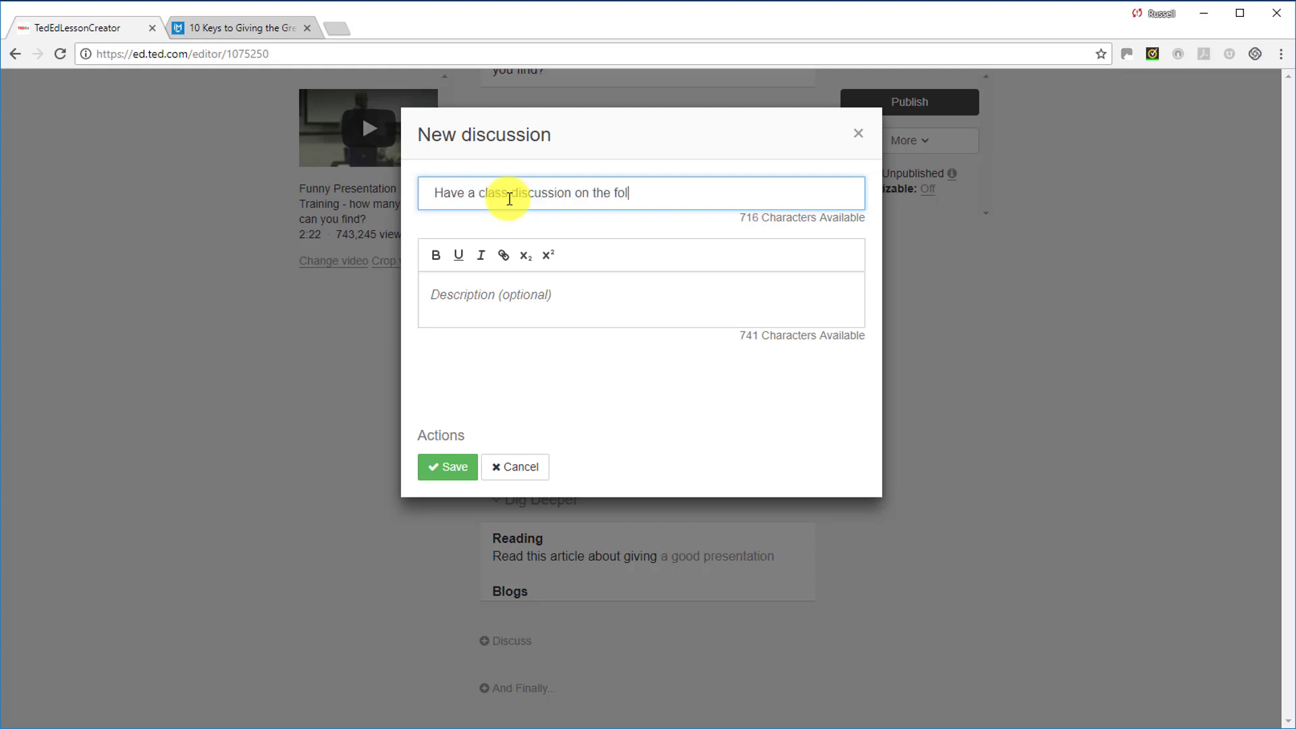
{"action": "type", "text": "lowing."}
Step: Enter "1) What is key to being a good presenter?" as the first line of the discussion description
{"action": "left_click", "coordinate": [511, 293]}
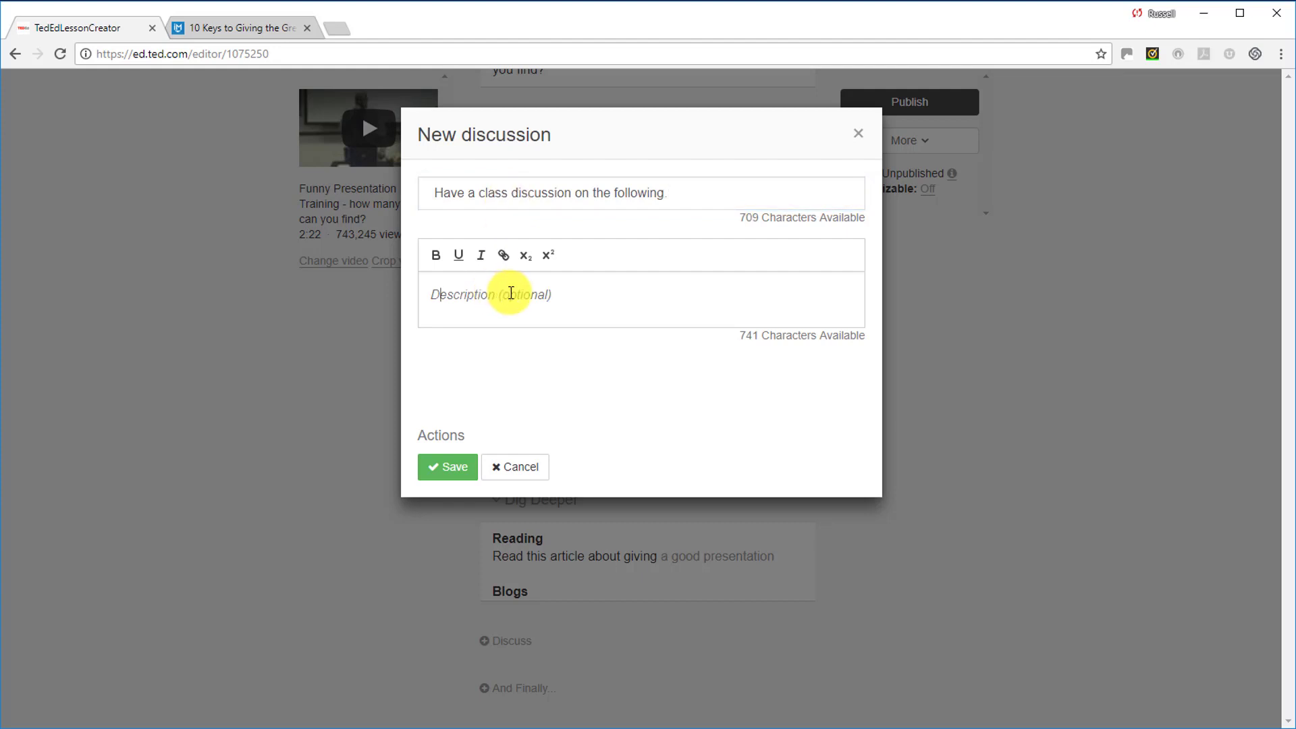
{"action": "type", "text": "1"}
{"action": "type", "text": ") What is key "}
{"action": "type", "text": "t is t"}
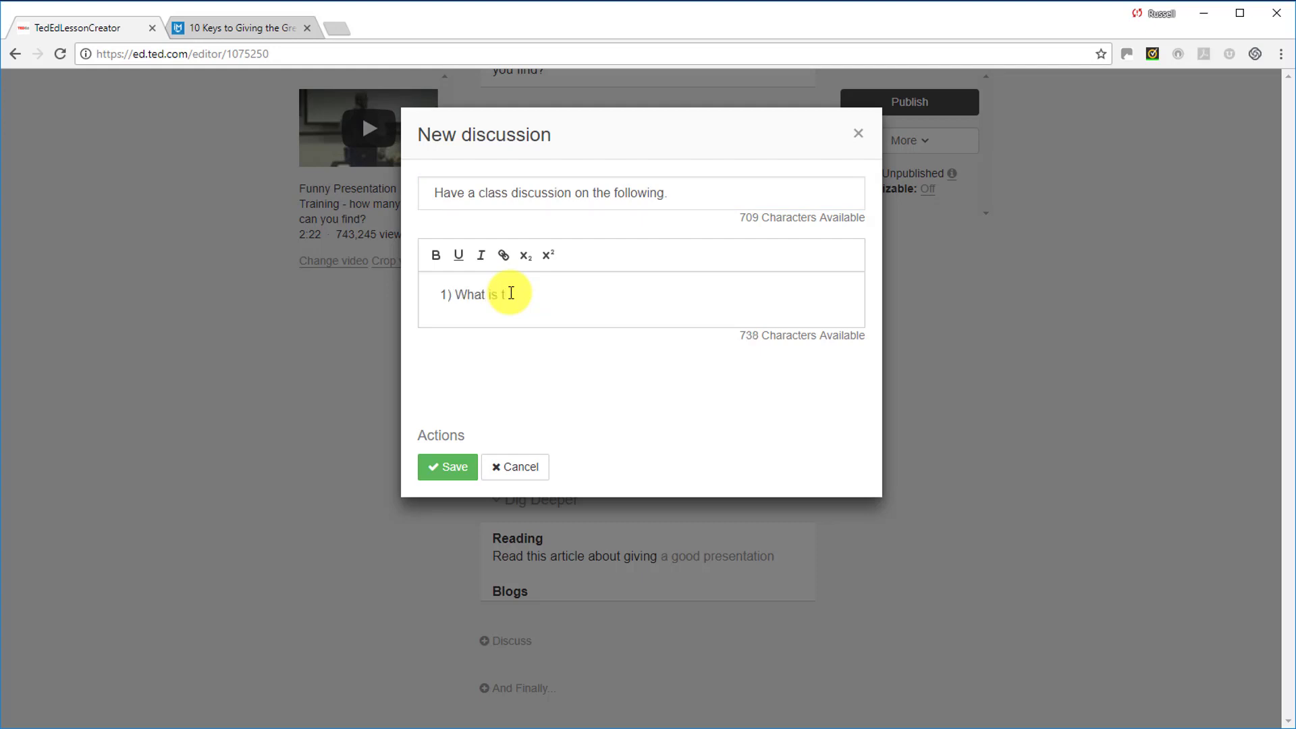
{"action": "key", "text": "BackSpace"}
{"action": "type", "text": "key to being a good pre"}
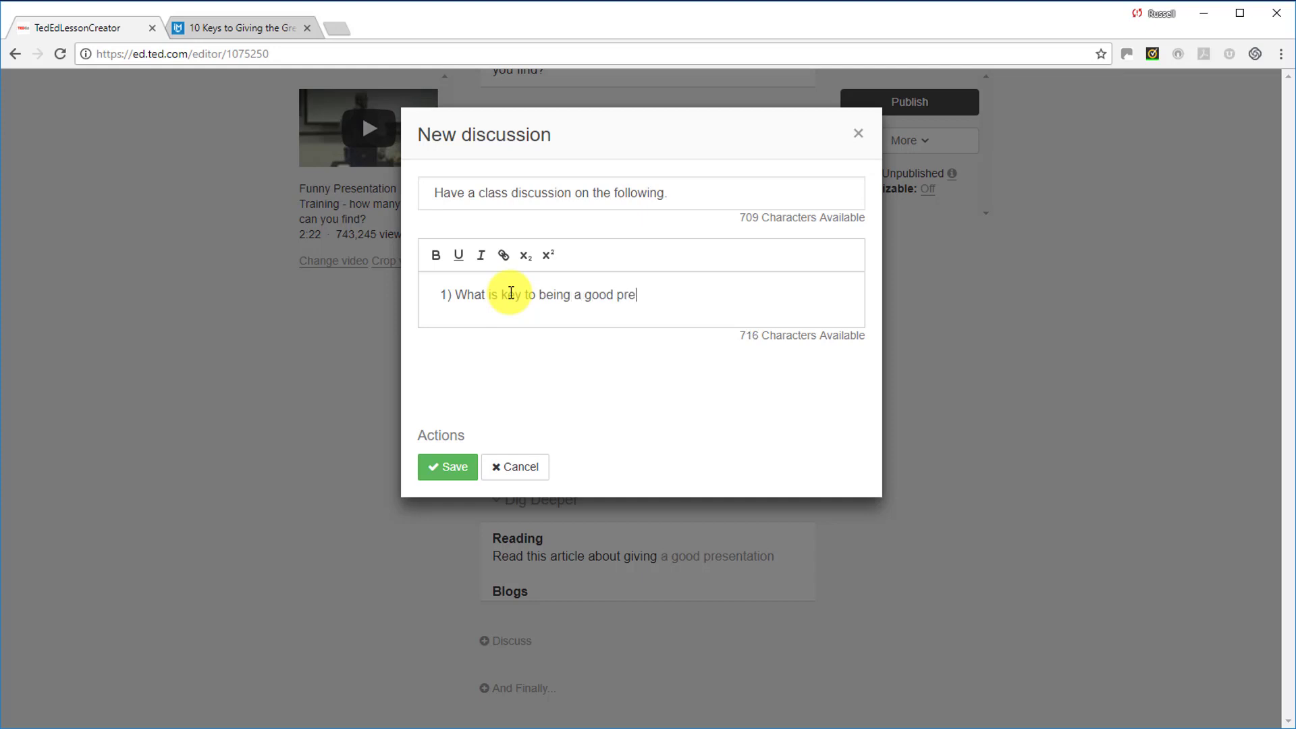
{"action": "type", "text": "senter.?"}
{"action": "key", "text": "Return"}
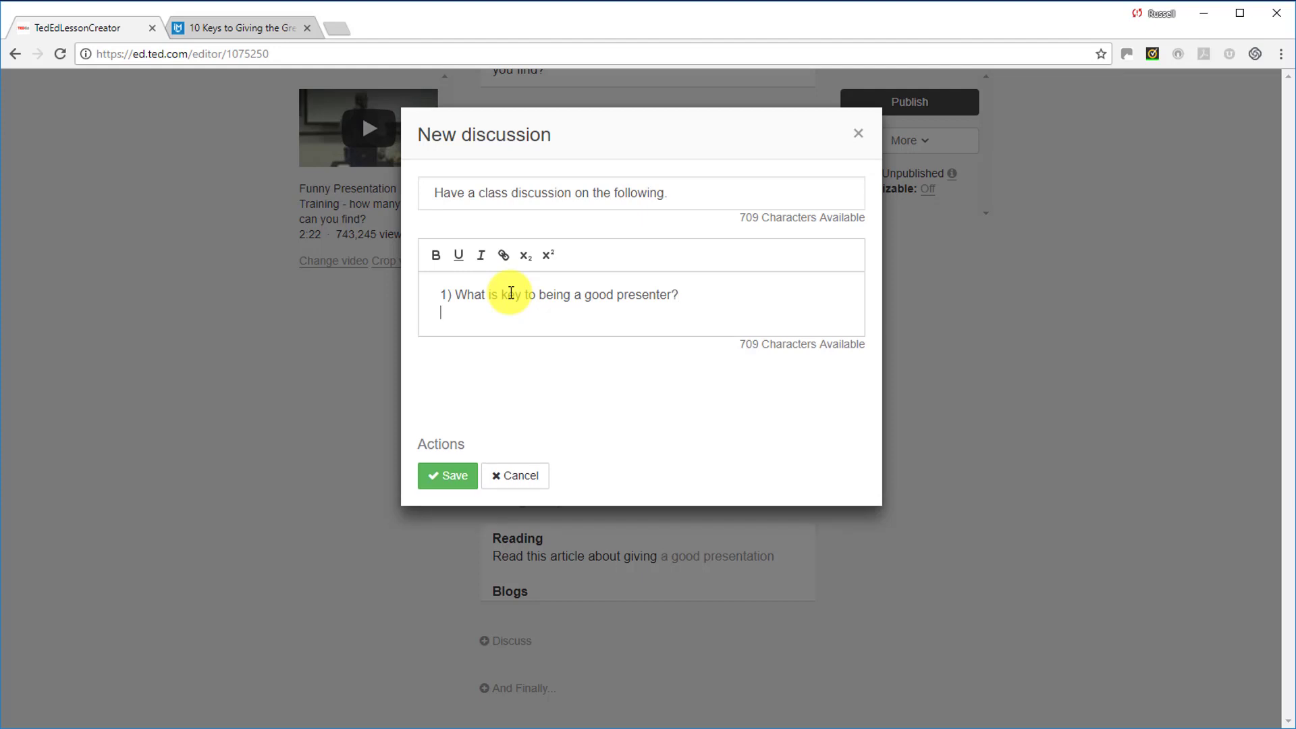
Step: Add "2) What mistakes do most presenters make?" as the second line of the description and save the discussion
{"action": "type", "text": "2) What mistake"}
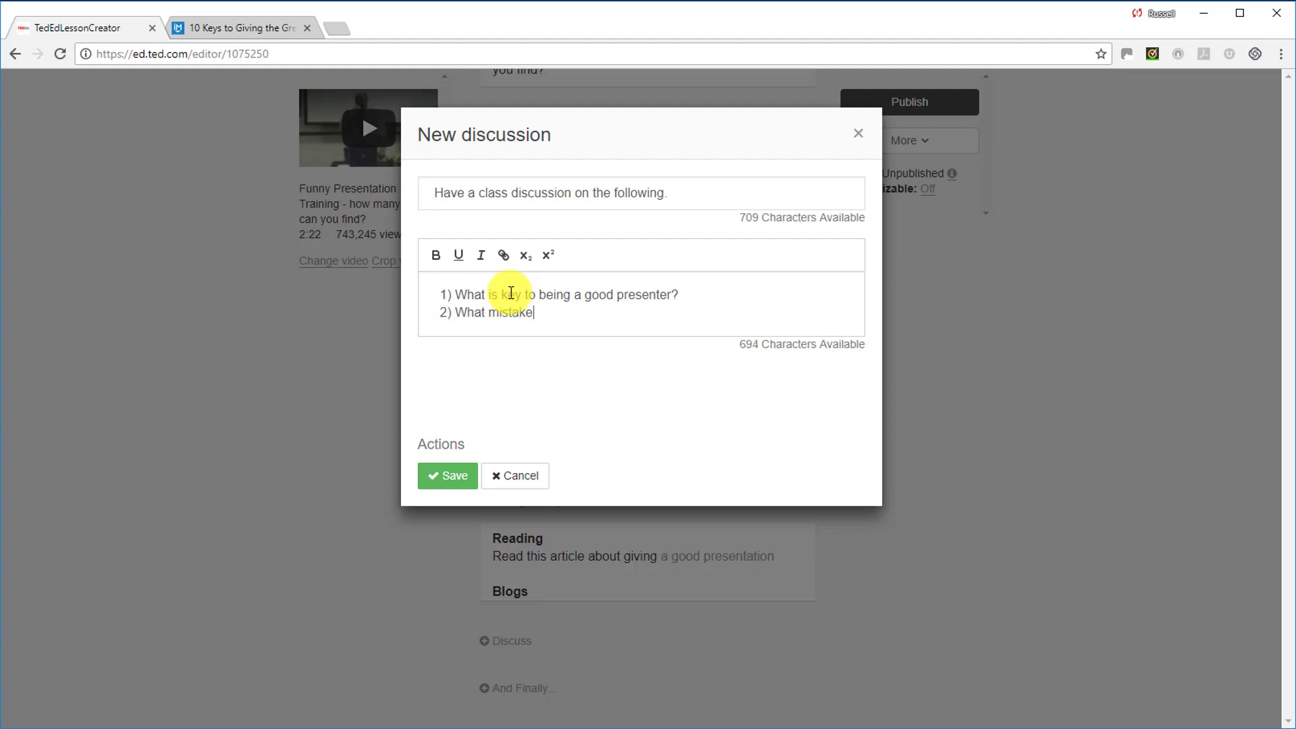
{"action": "type", "text": "s do most presenters m"}
{"action": "type", "text": "ake?"}
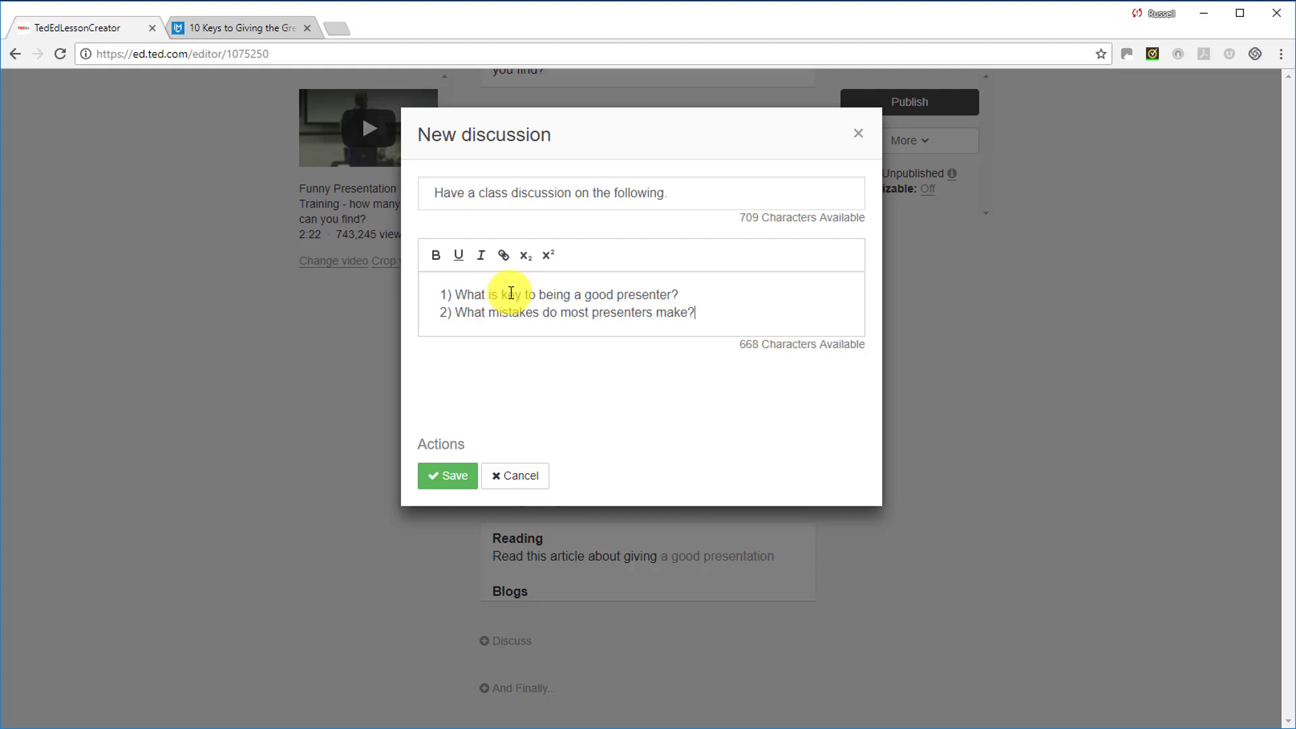
{"action": "left_click", "coordinate": [444, 480]}
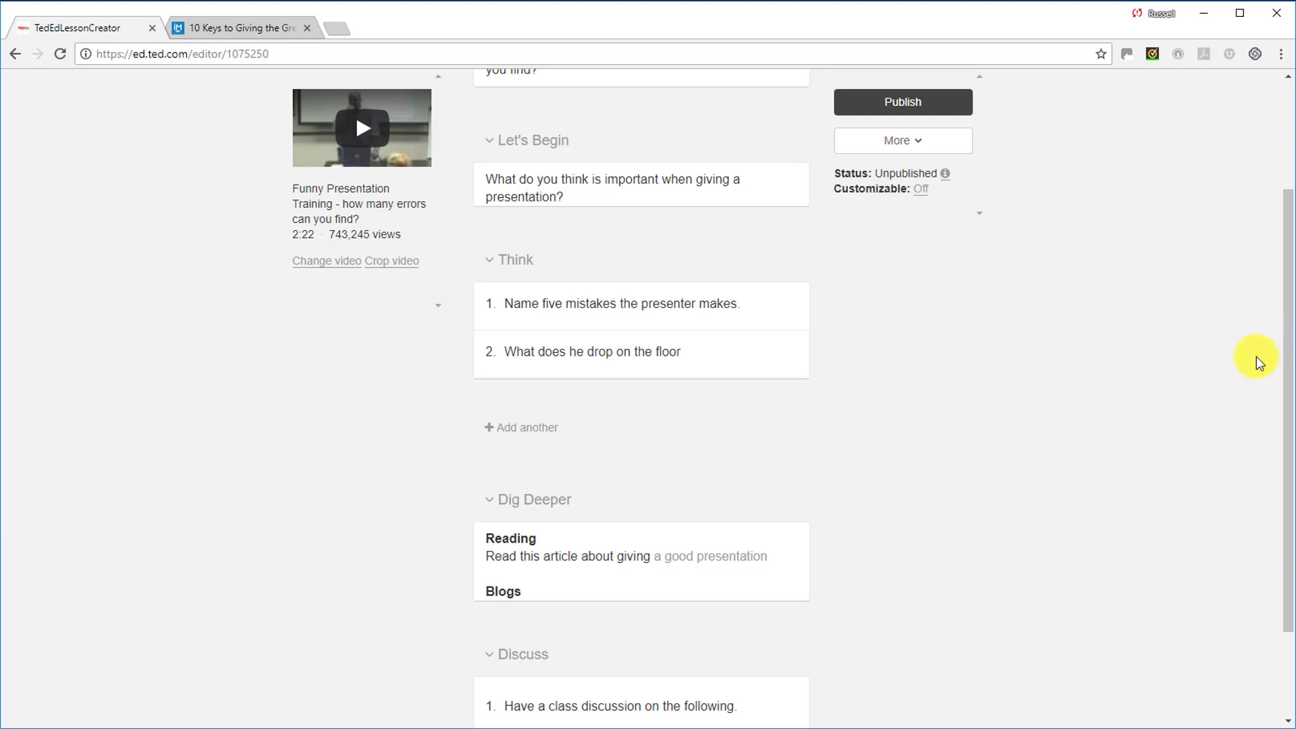
Step: Open the And Finally conclusion and enter the closing thoughts "What have you learnt today? What more would you like to learn?"
{"action": "left_click_drag", "start_coordinate": [1281, 367], "coordinate": [1180, 492]}
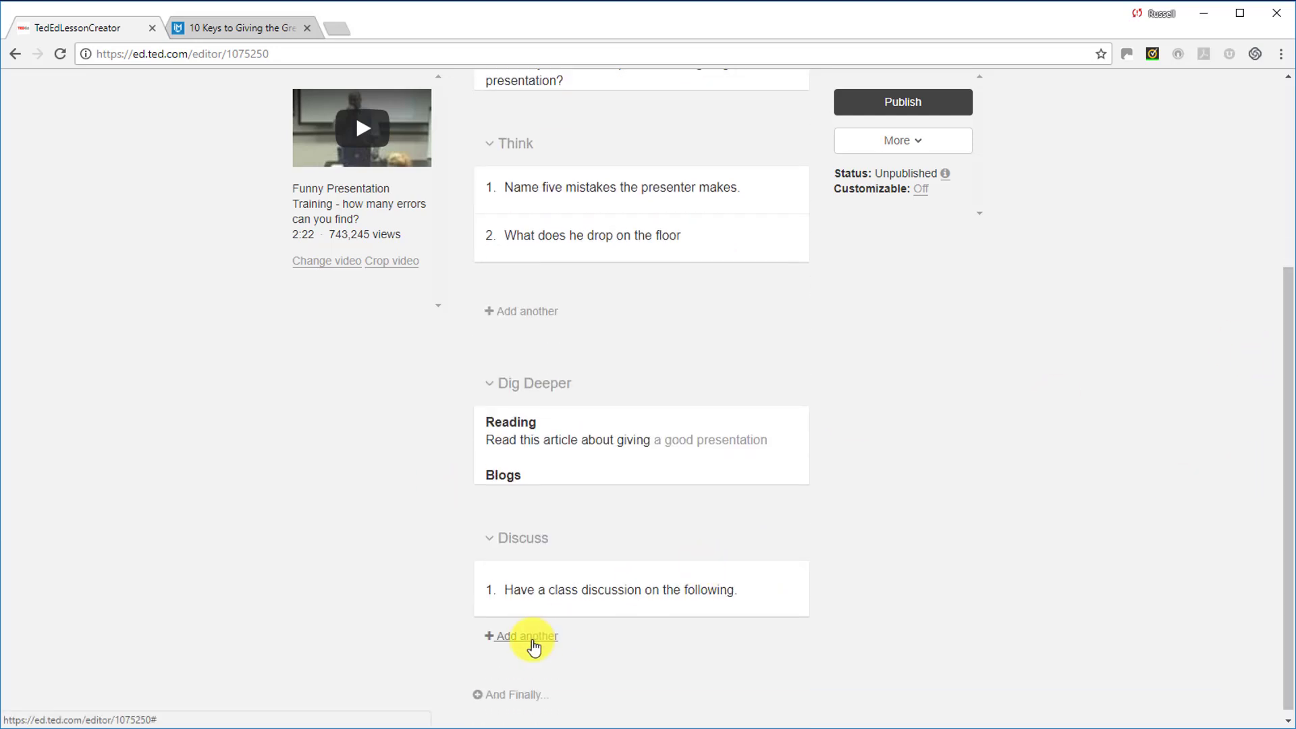
{"action": "left_click", "coordinate": [510, 698]}
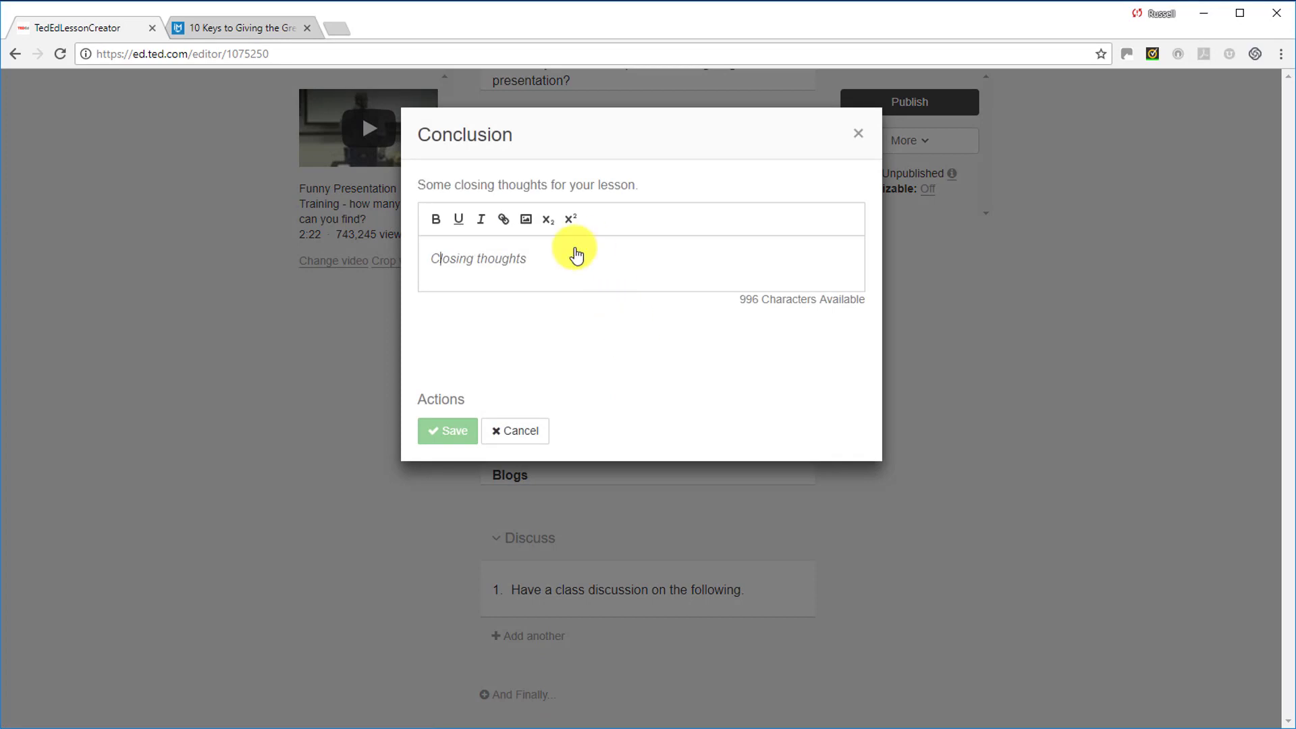
{"action": "type", "text": "What have you le"}
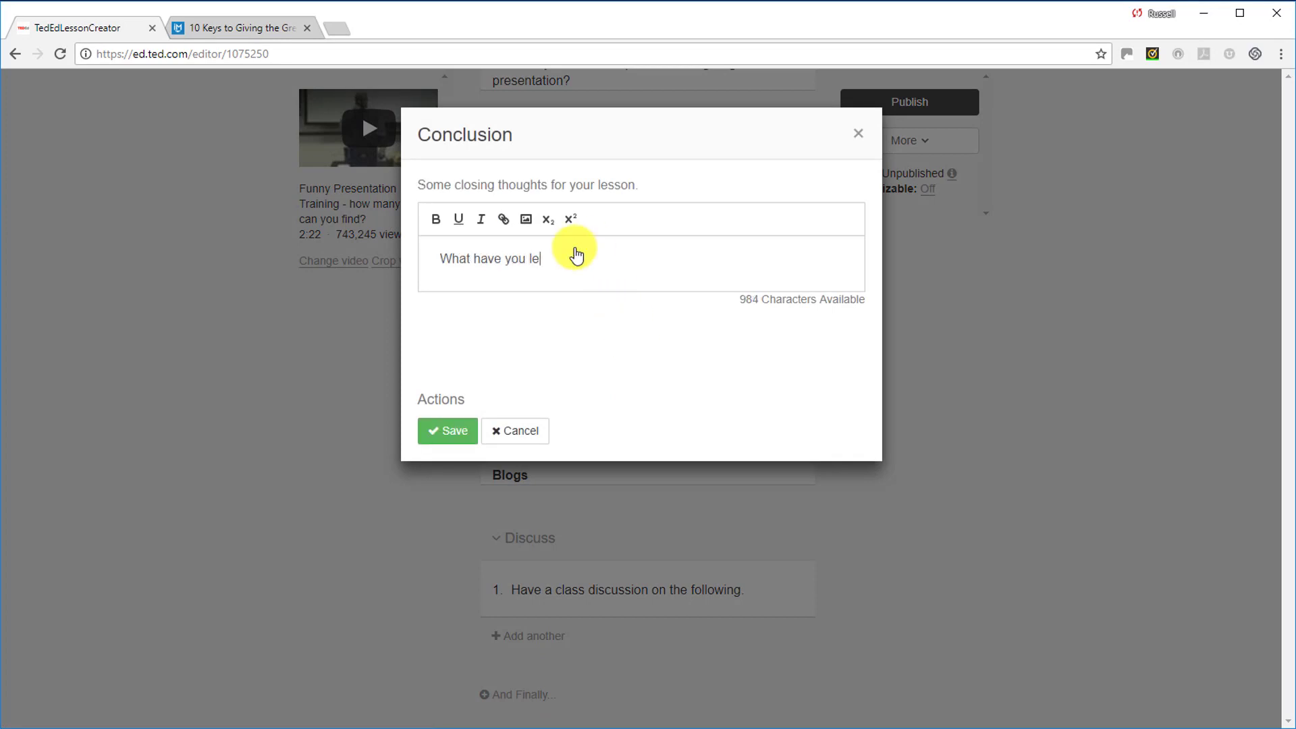
{"action": "type", "text": "arnt today? What more would you "}
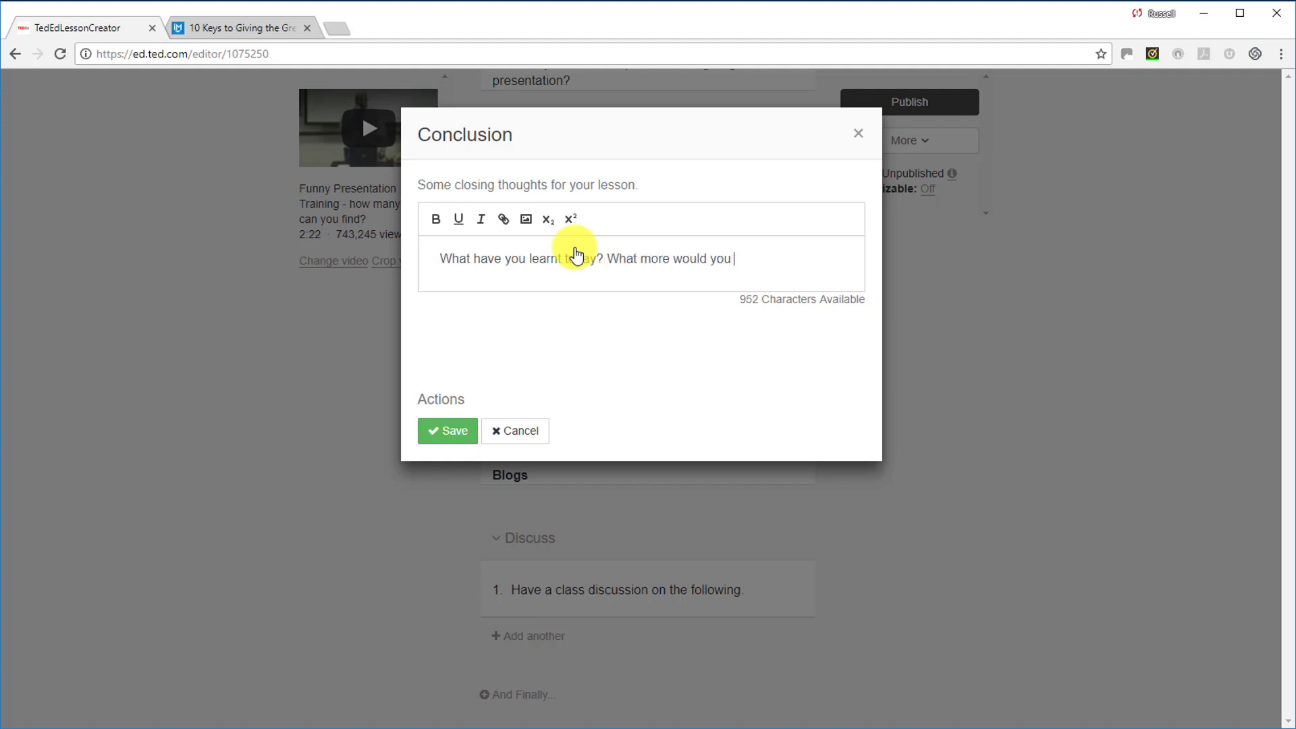
{"action": "type", "text": "like to learn?"}
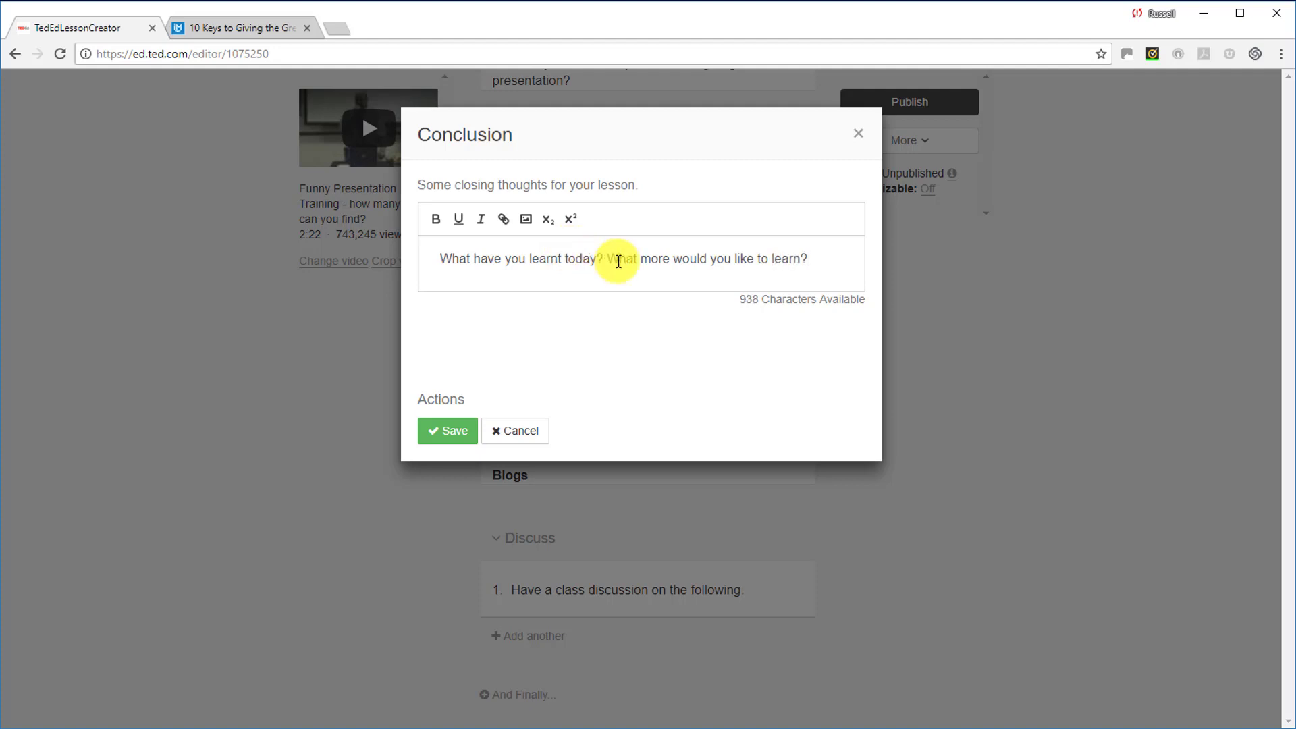
Step: Replace the word "more" with "else" in the second closing question and save the conclusion
{"action": "left_click", "coordinate": [670, 258]}
{"action": "key", "text": "BackSpace"}
{"action": "key", "text": "BackSpace"}
{"action": "key", "text": "BackSpace"}
{"action": "key", "text": "BackSpace"}
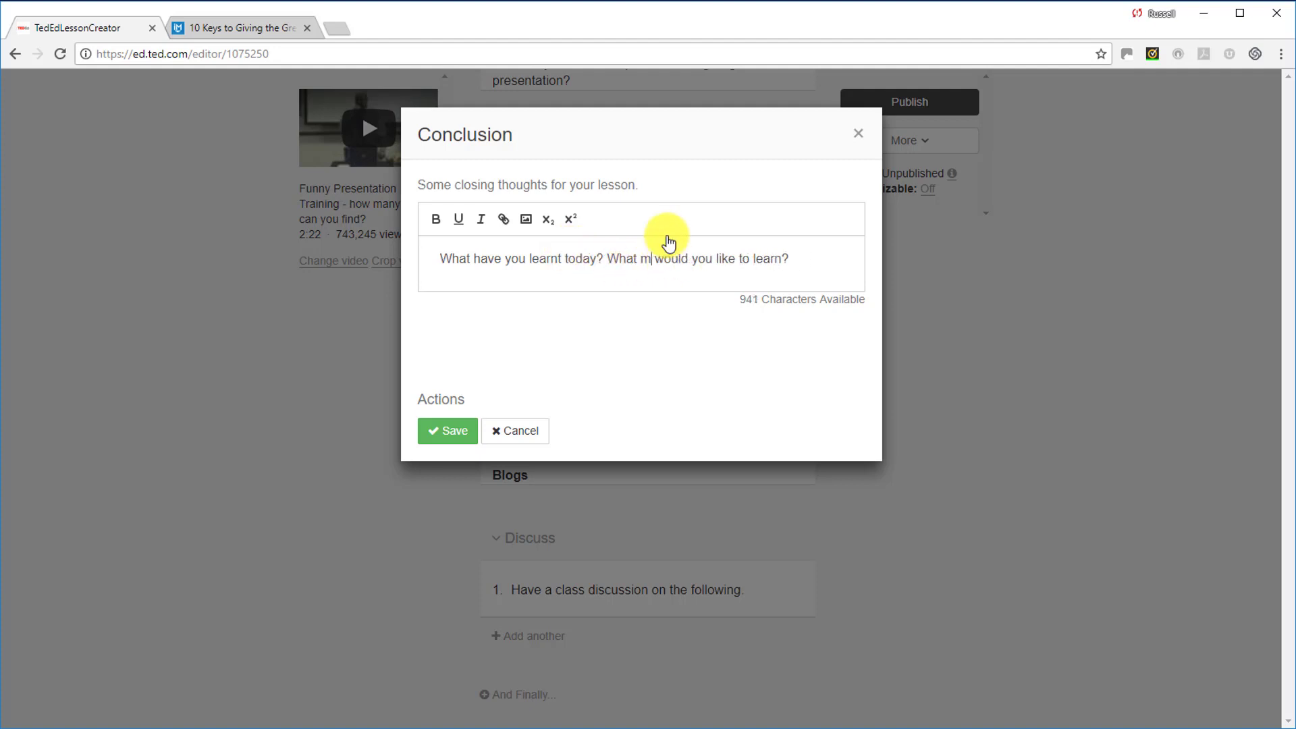
{"action": "type", "text": "else"}
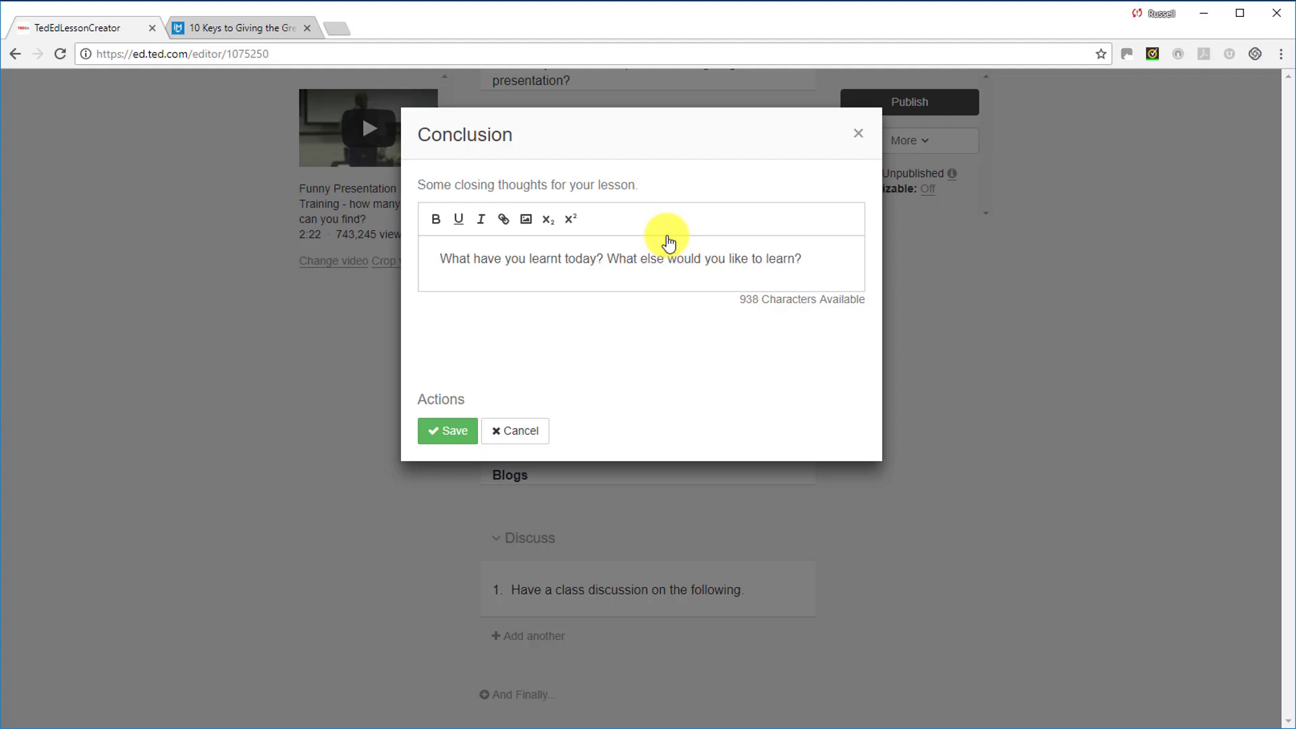
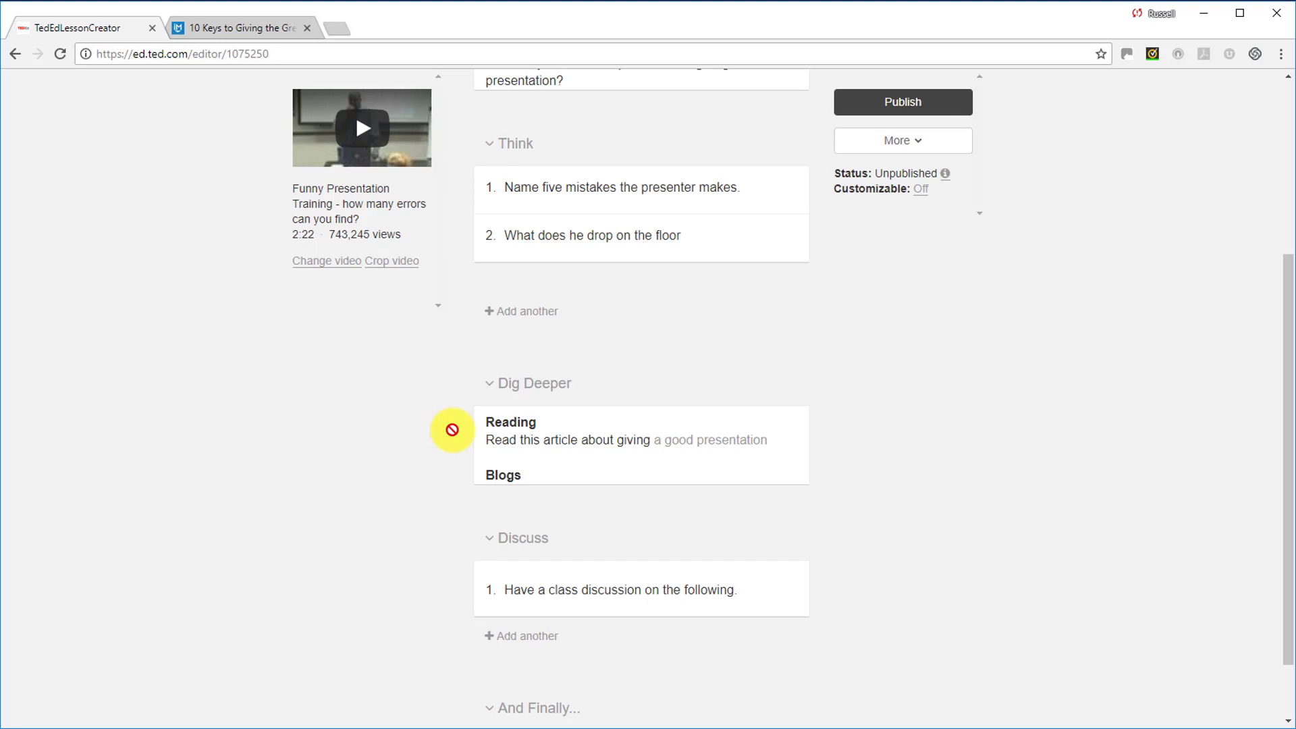
Step: Publish the lesson without requiring students to use TED-Ed accounts, and proceed to share it
{"action": "left_click", "coordinate": [904, 106]}
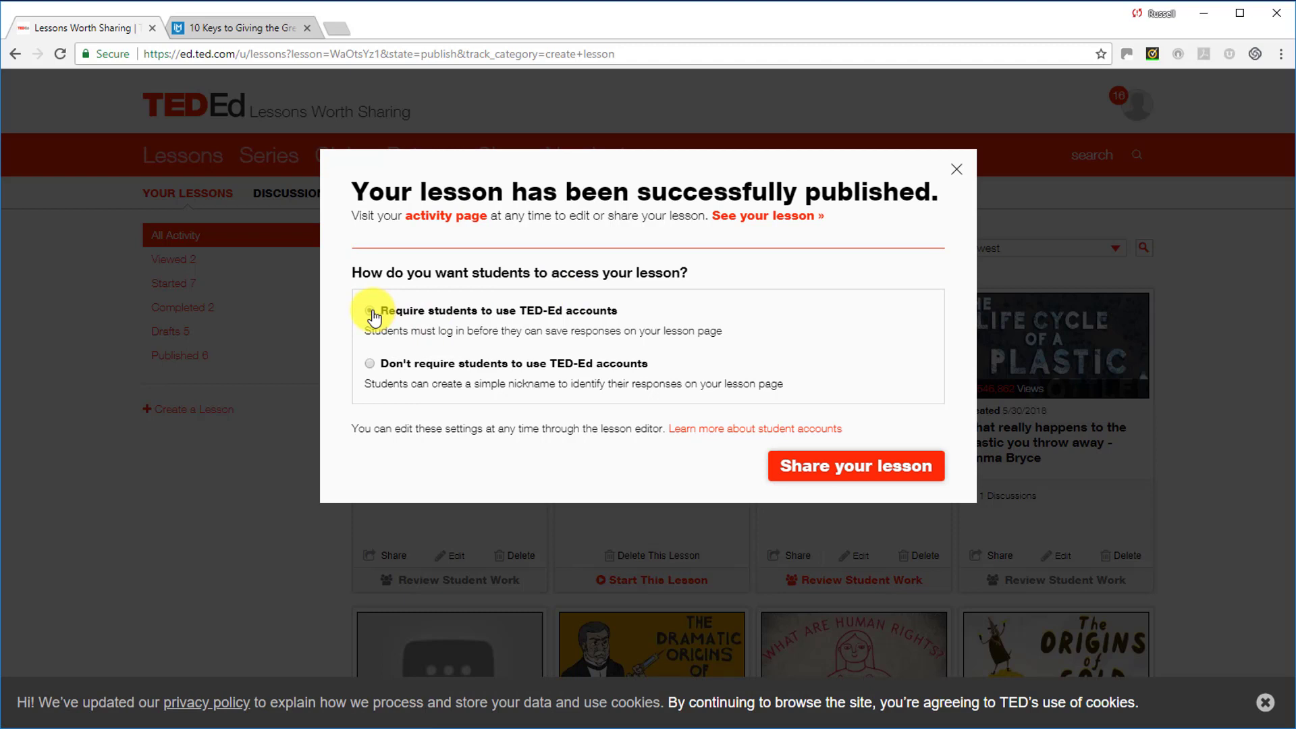
{"action": "left_click", "coordinate": [370, 366]}
{"action": "left_click", "coordinate": [842, 475]}
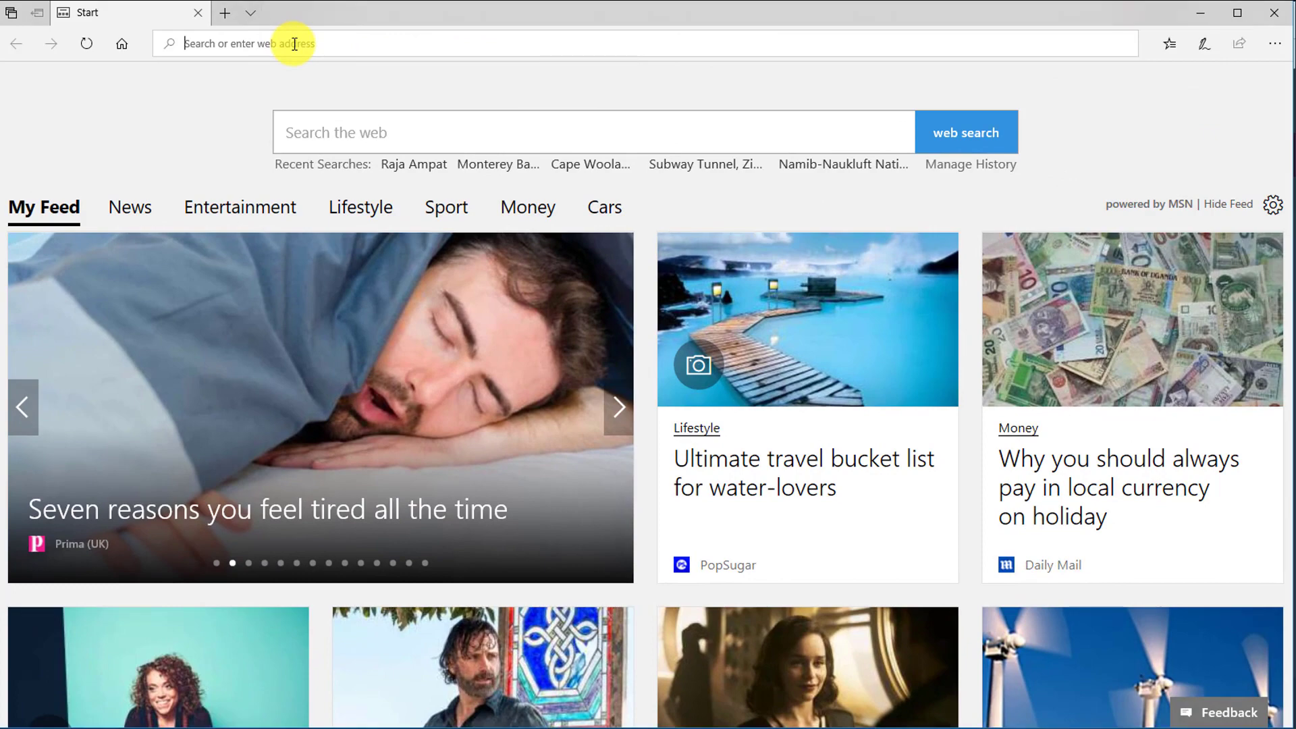
{"action": "type", "text": "https://ed.ted.com/on/VaOtsYz1"}
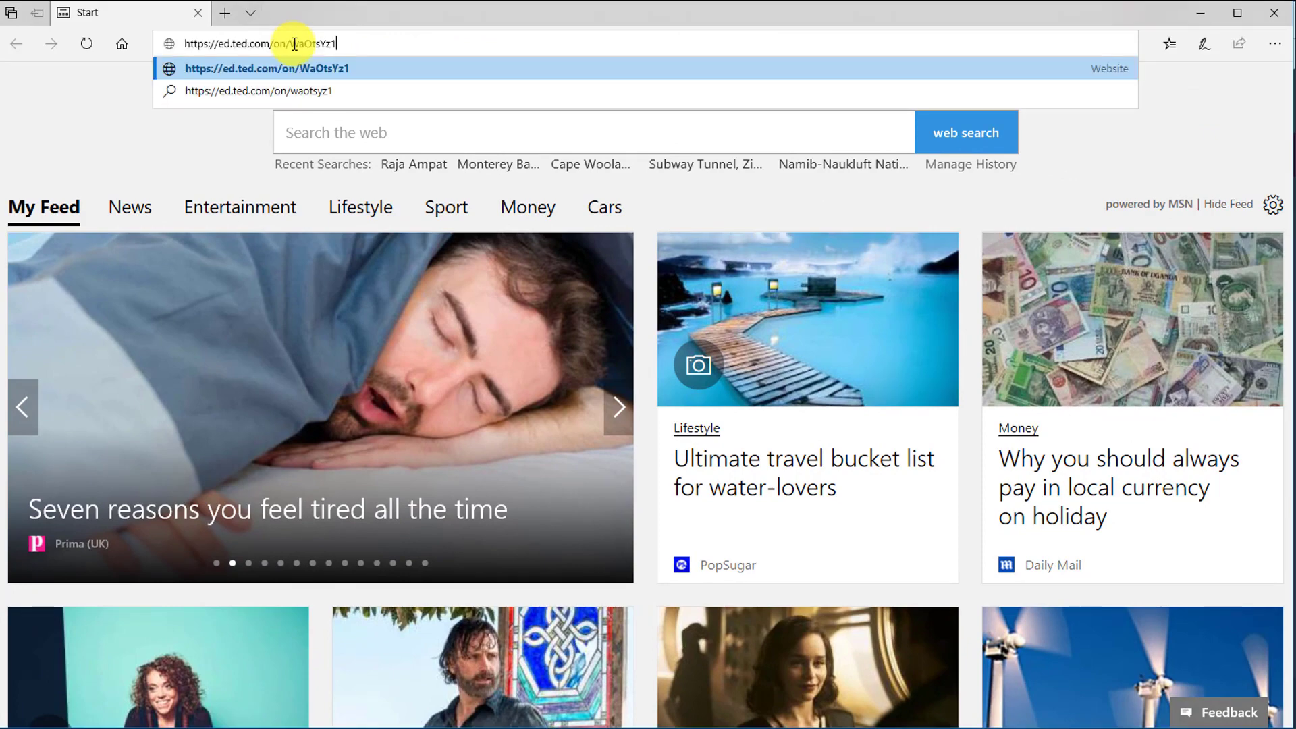
{"action": "key", "text": "Return"}
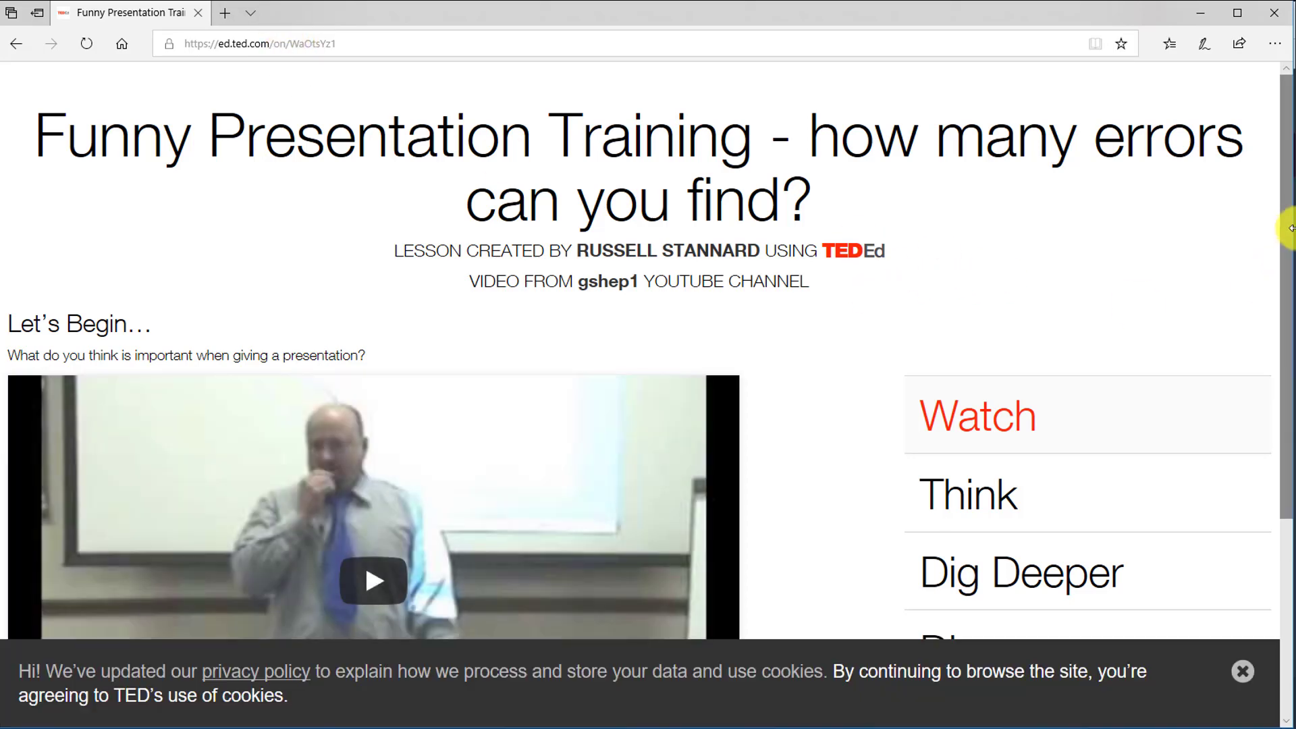
{"action": "left_click_drag", "start_coordinate": [1290, 255], "coordinate": [1290, 281]}
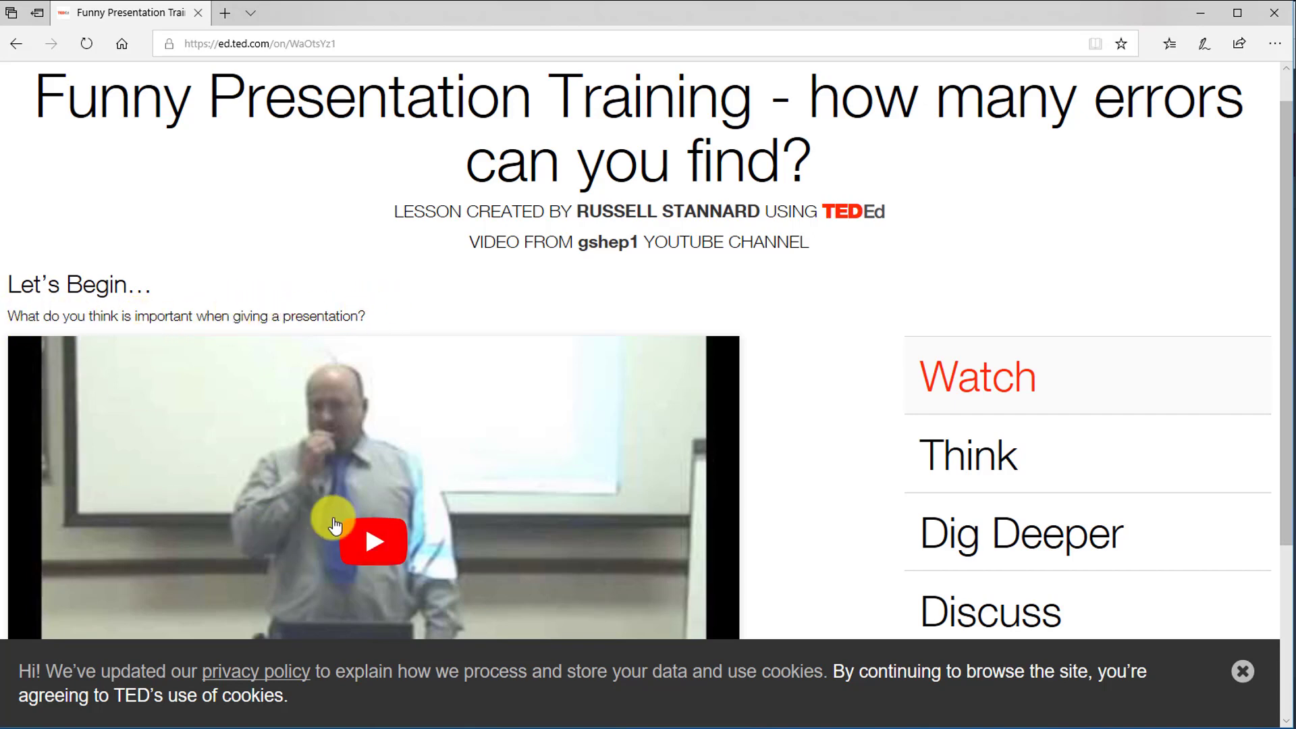
{"action": "left_click", "coordinate": [1241, 671]}
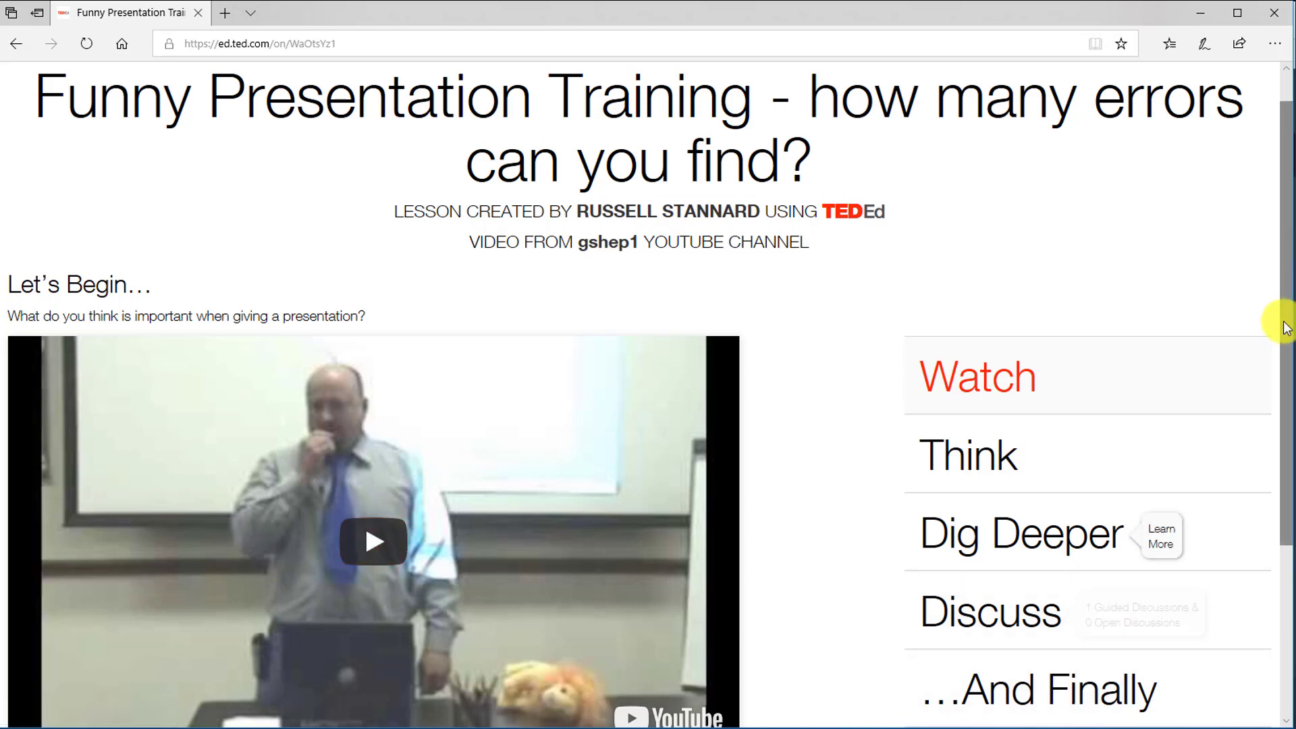
Step: Play the opening seconds of the lesson video and pause it
{"action": "left_click_drag", "start_coordinate": [1286, 331], "coordinate": [1282, 411]}
{"action": "left_click", "coordinate": [375, 419]}
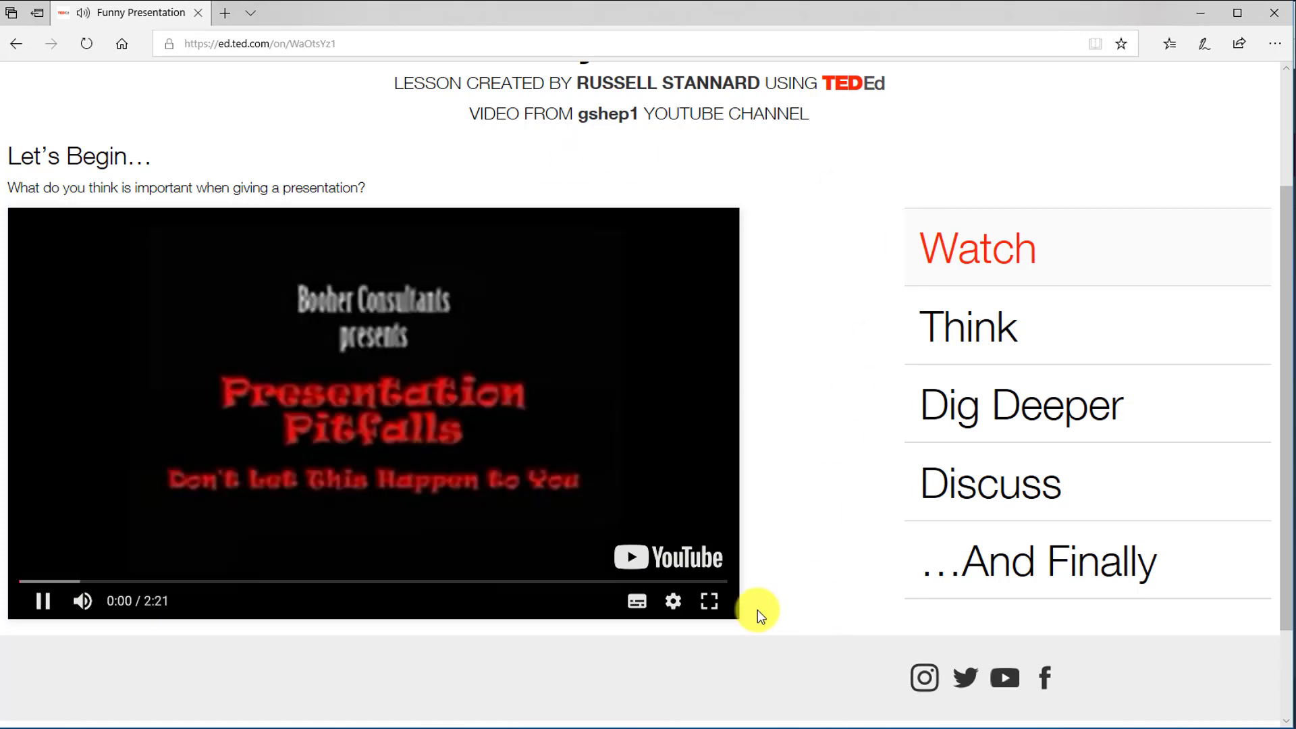
{"action": "left_click", "coordinate": [43, 594]}
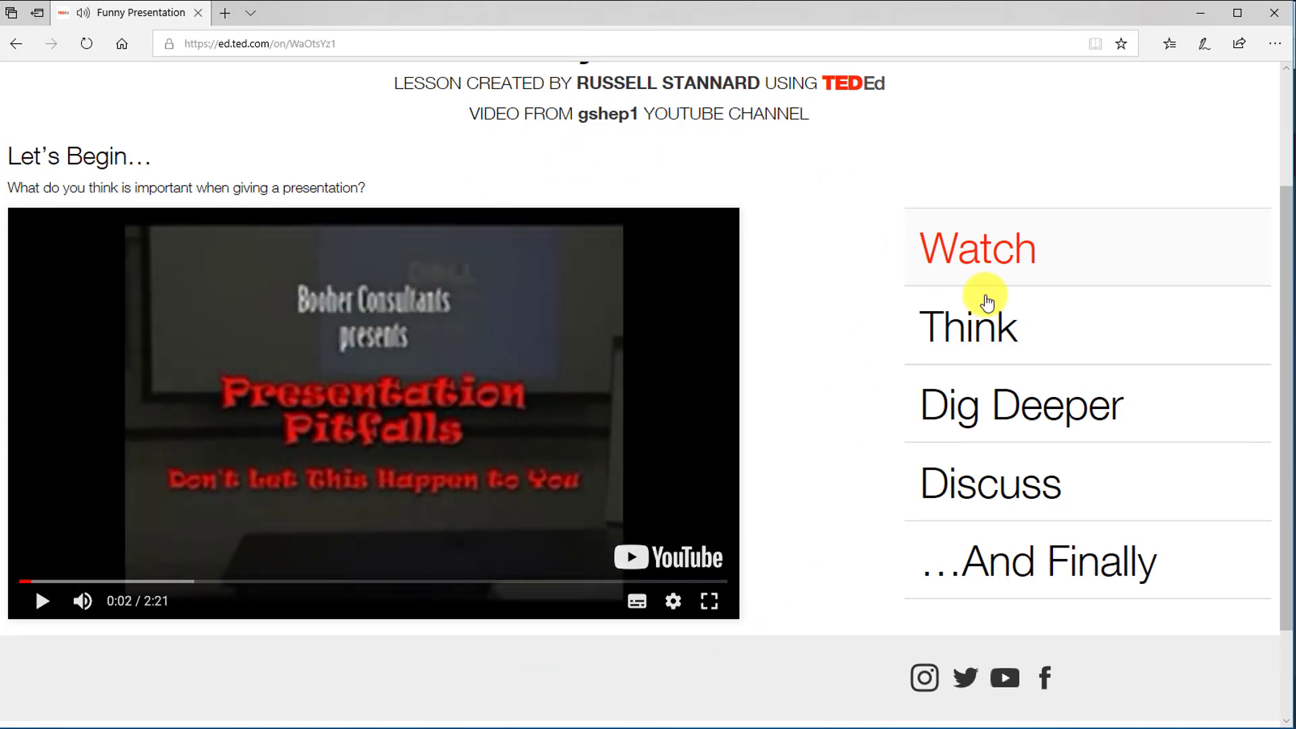
Step: Open the lesson's Think questions, start the first answer and save "Group 1" as the student name
{"action": "left_click", "coordinate": [955, 338]}
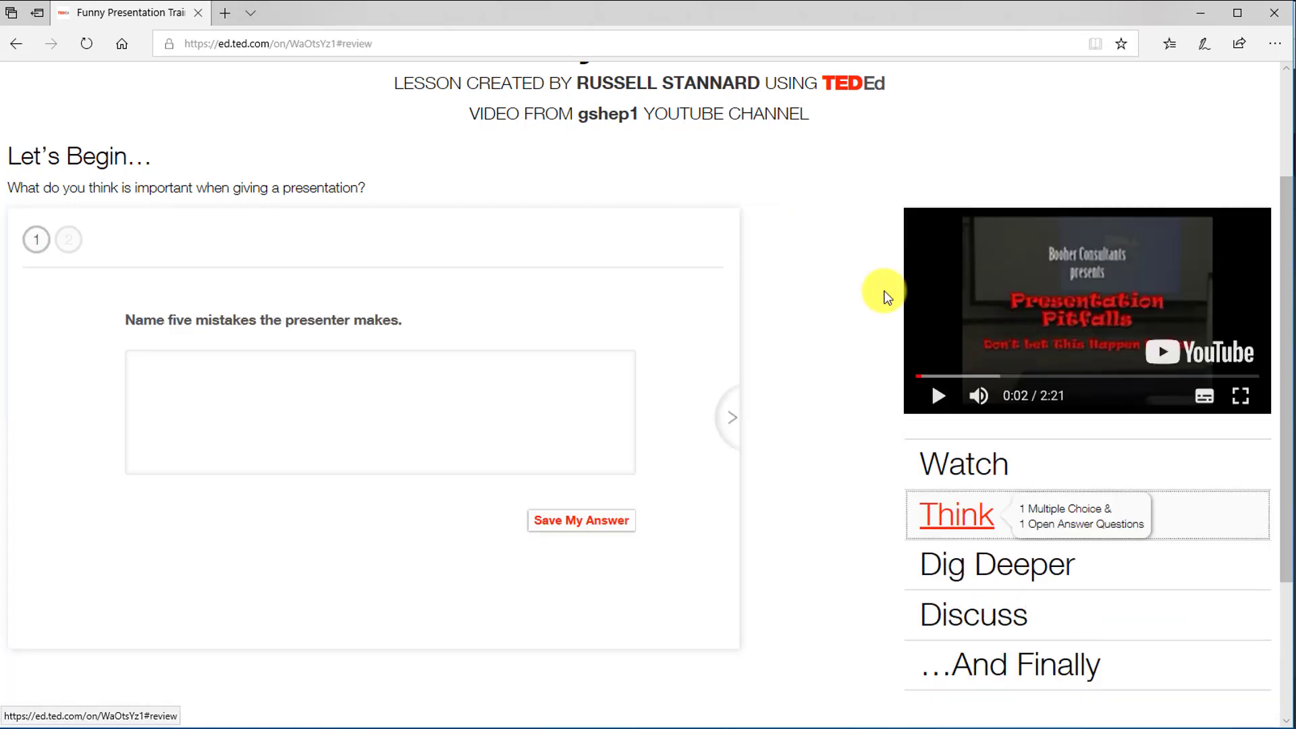
{"action": "left_click", "coordinate": [353, 385]}
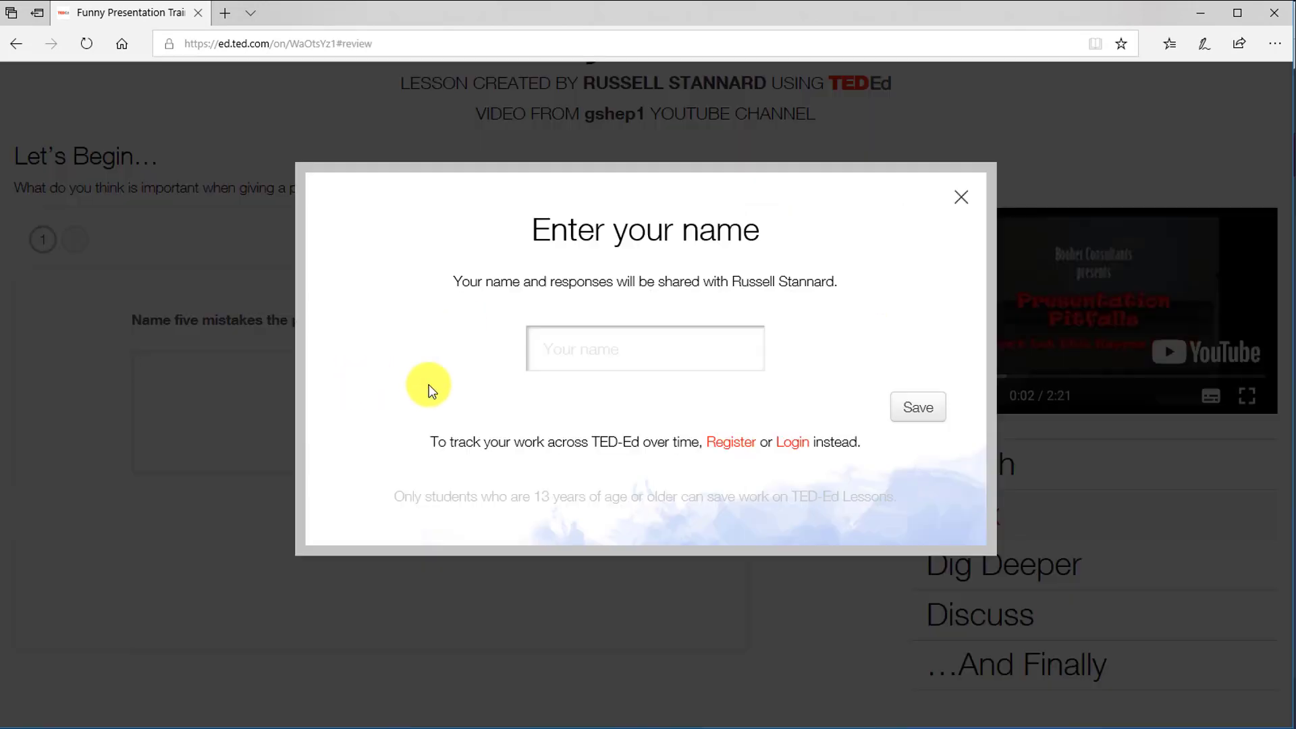
{"action": "left_click", "coordinate": [584, 354]}
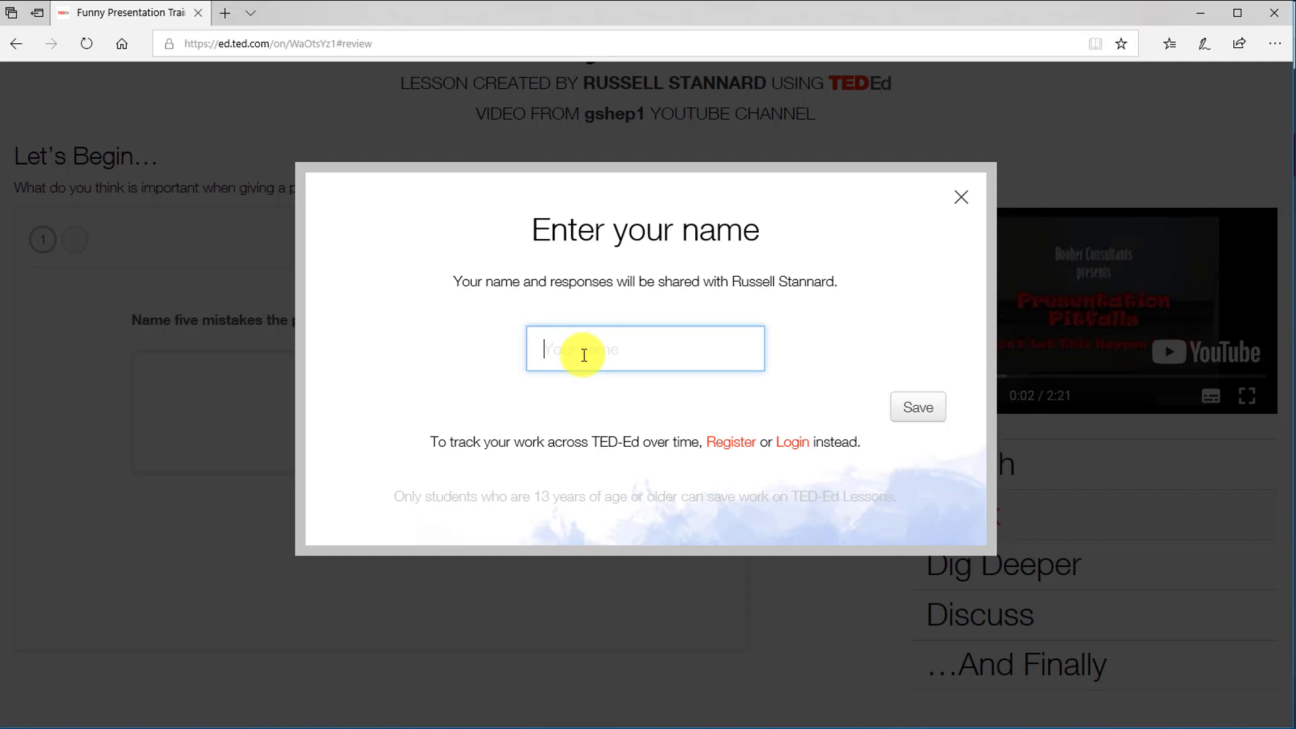
{"action": "type", "text": "Group 1"}
{"action": "left_click", "coordinate": [916, 409]}
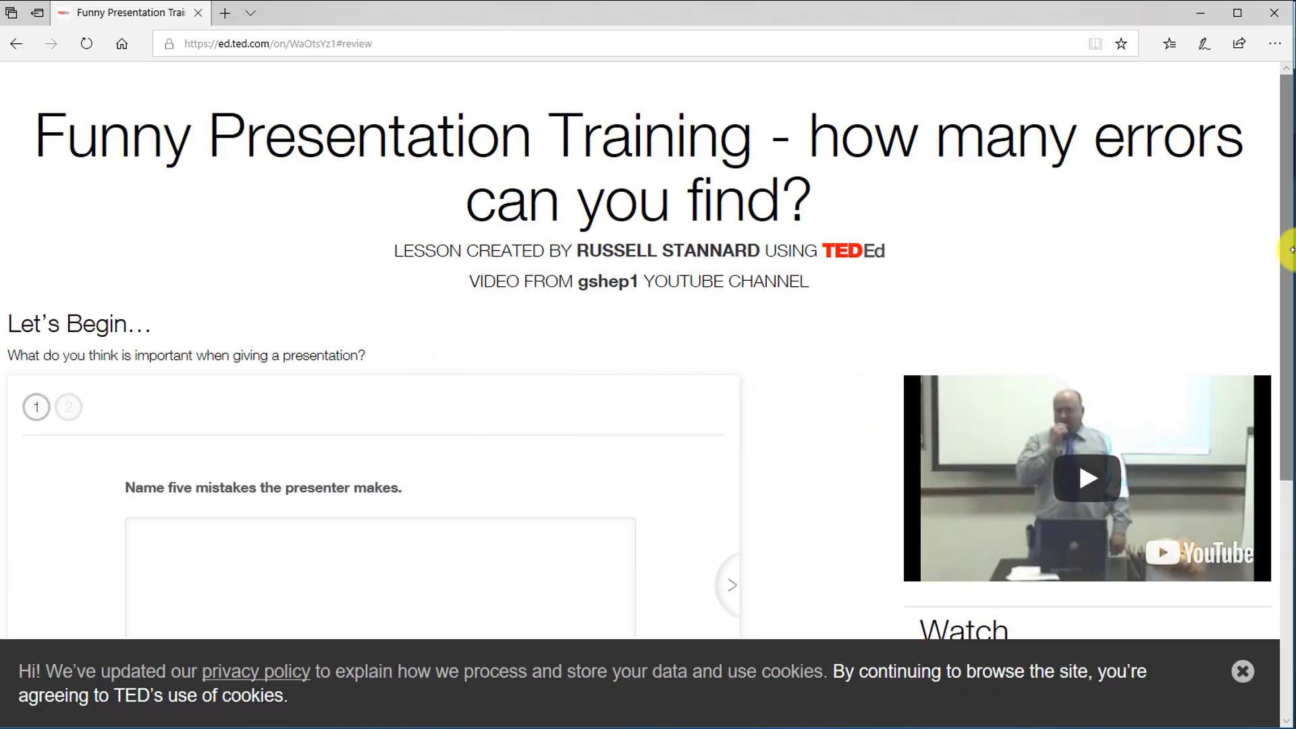
Step: Answer the question about five mistakes the presenter makes with "Not prepared" and save the answer
{"action": "scroll", "coordinate": [1273, 275], "scroll_direction": "down", "scroll_amount": 2}
{"action": "left_click", "coordinate": [322, 403]}
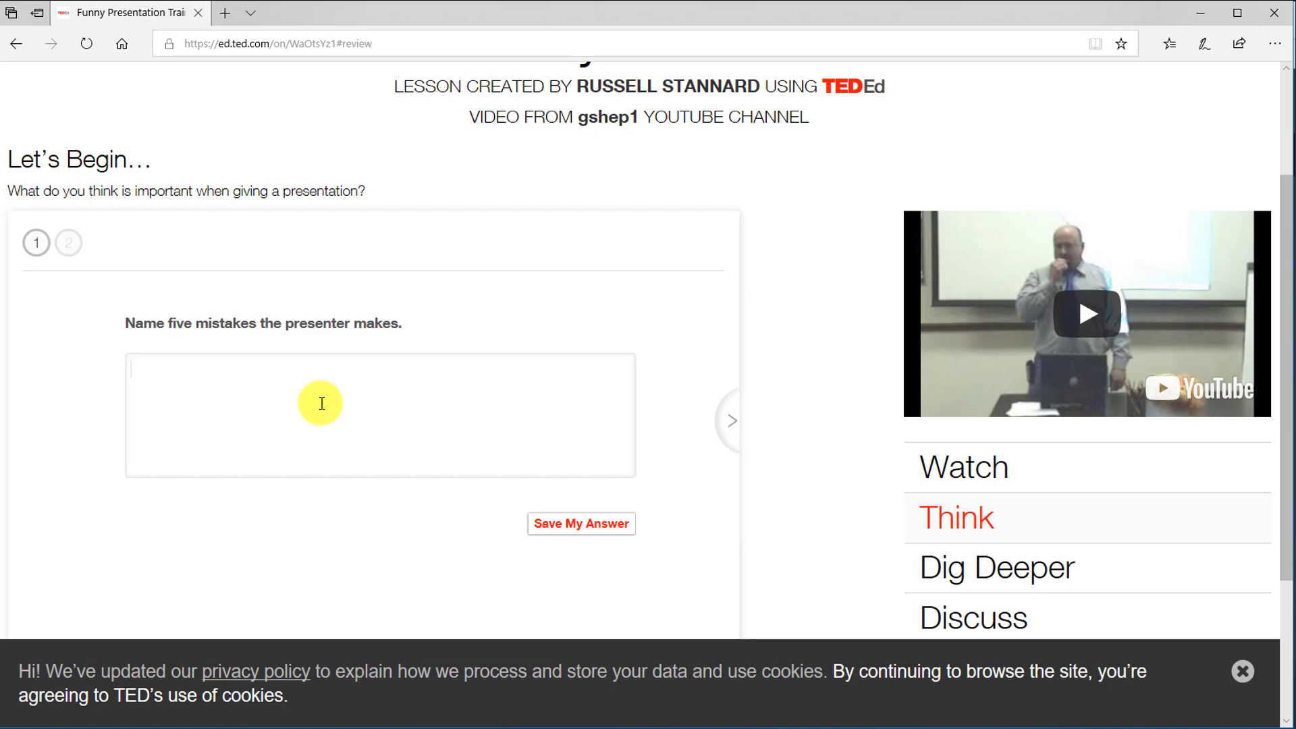
{"action": "type", "text": "Mp"}
{"action": "key", "text": "BackSpace"}
{"action": "key", "text": "BackSpace"}
{"action": "type", "text": "M"}
{"action": "key", "text": "BackSpace"}
{"action": "type", "text": "Not pe"}
{"action": "key", "text": "BackSpace"}
{"action": "type", "text": "ro"}
{"action": "key", "text": "BackSpace"}
{"action": "type", "text": "epared"}
{"action": "left_click", "coordinate": [571, 525]}
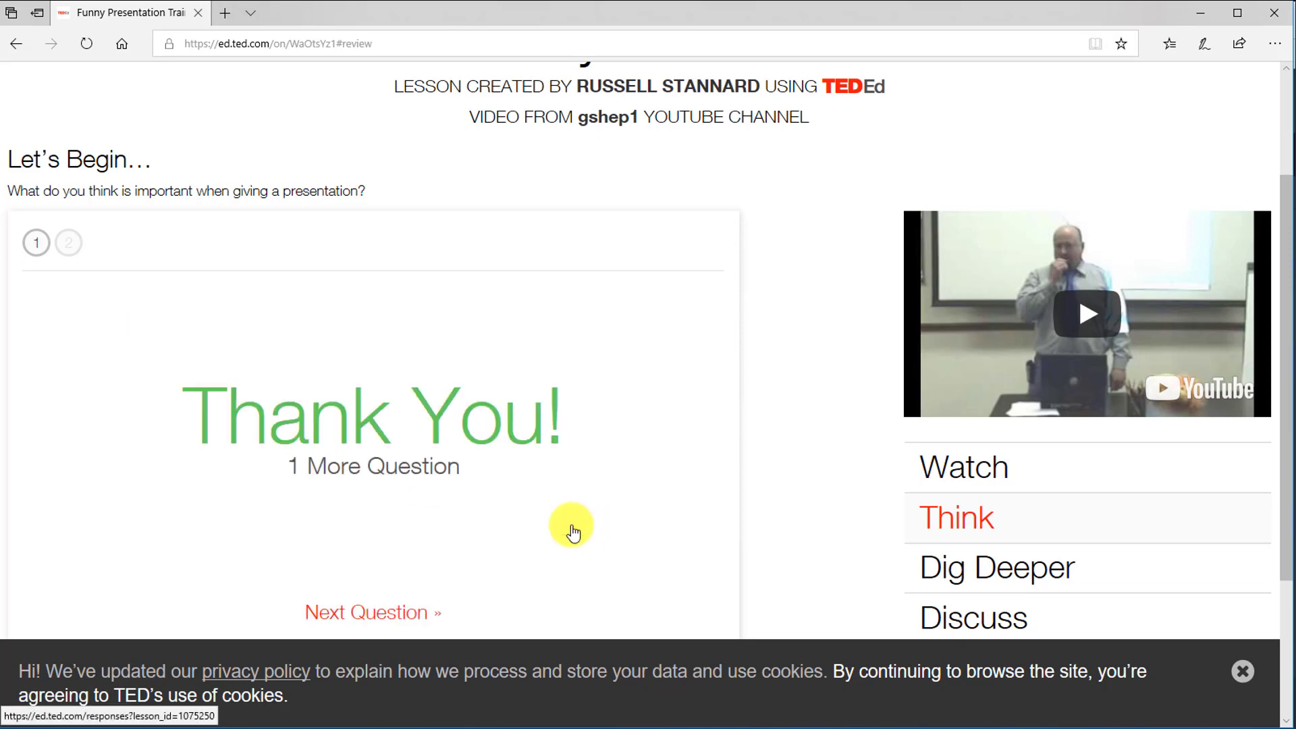
Step: Answer the question about what he drops on the floor with "His lion", save it, and briefly play the video hint
{"action": "left_click", "coordinate": [373, 613]}
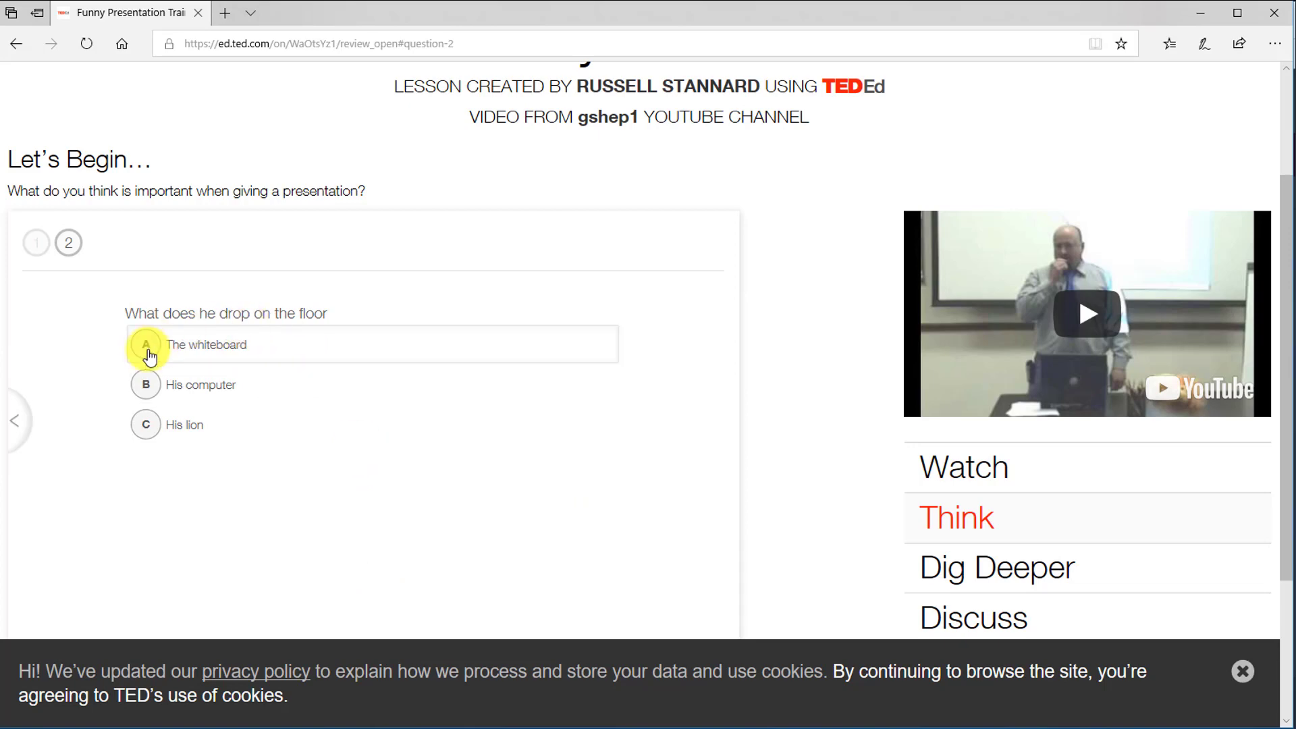
{"action": "left_click", "coordinate": [145, 427]}
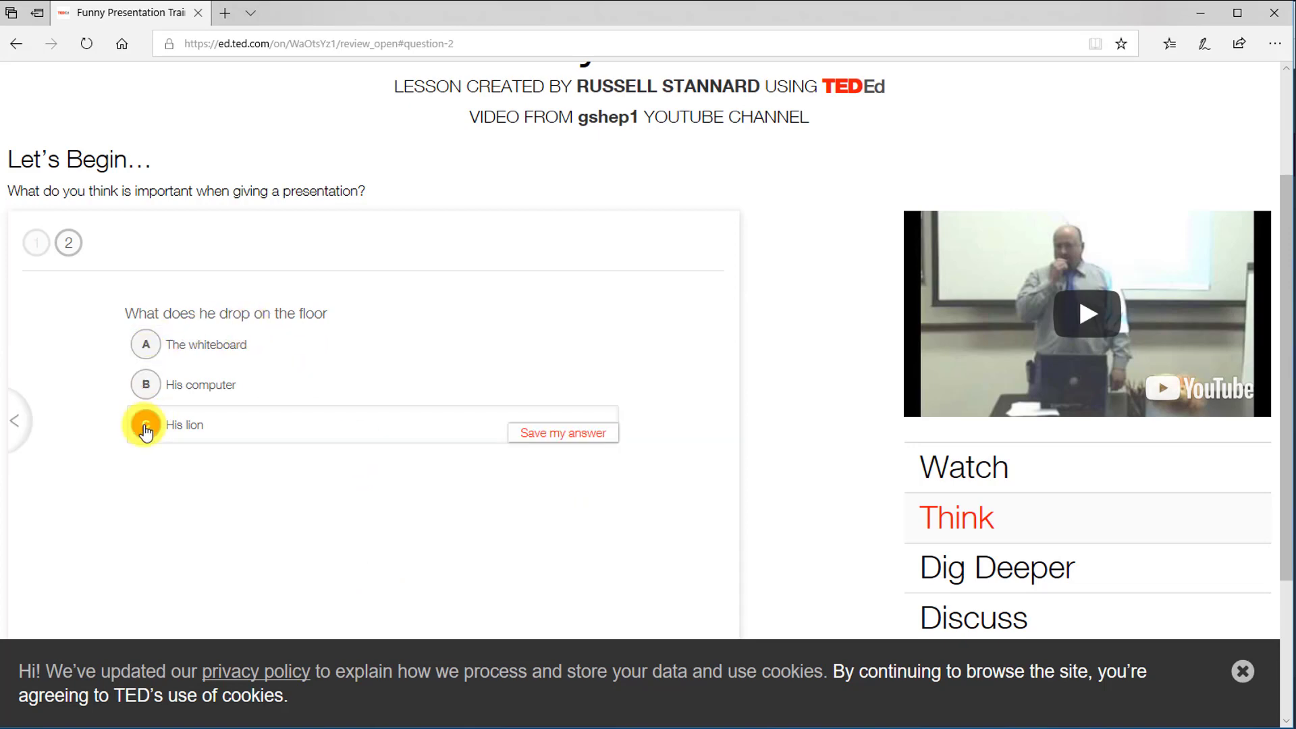
{"action": "left_click", "coordinate": [544, 435]}
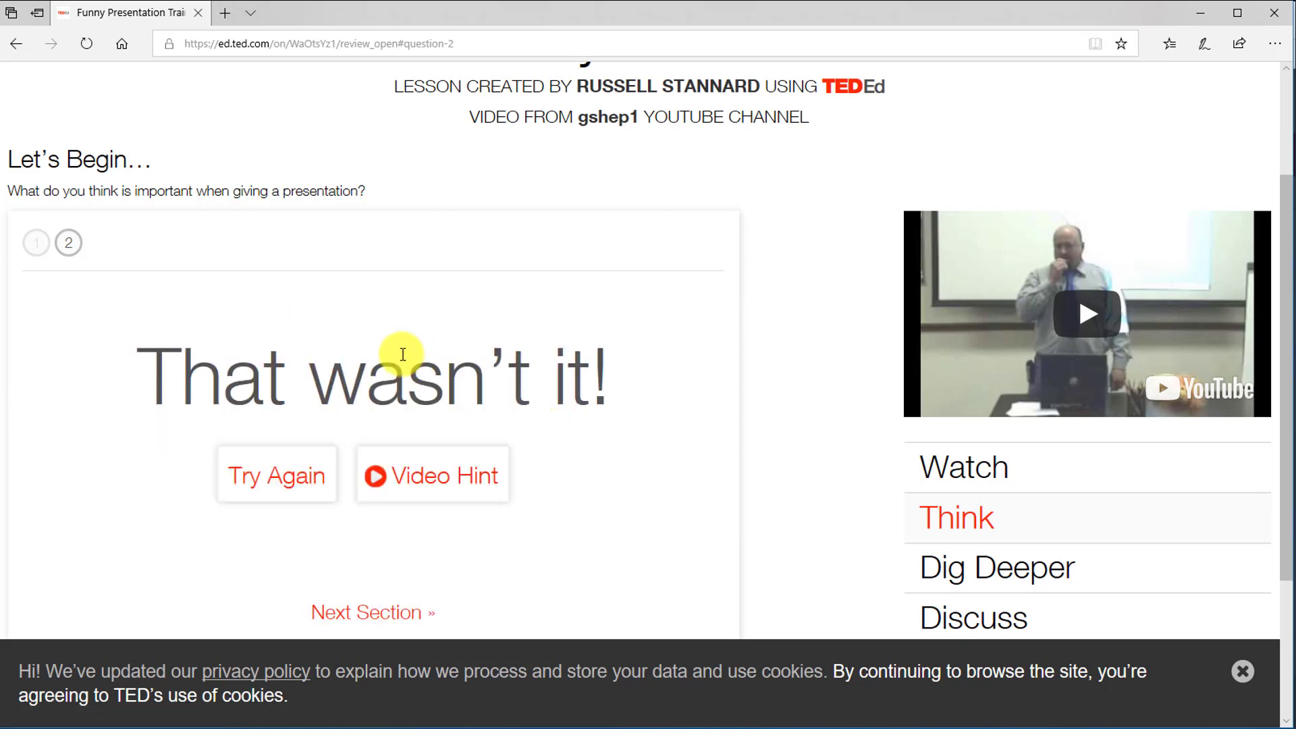
{"action": "left_click", "coordinate": [430, 484]}
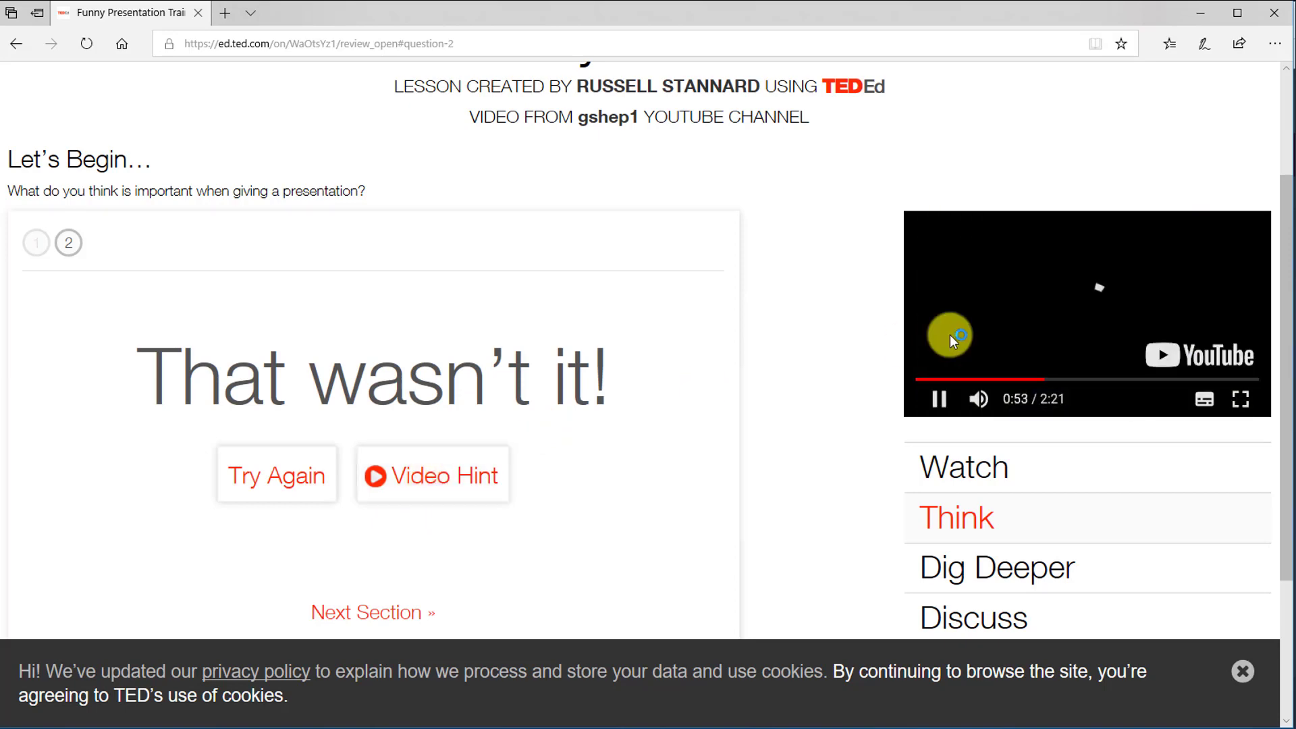
{"action": "left_click", "coordinate": [940, 400]}
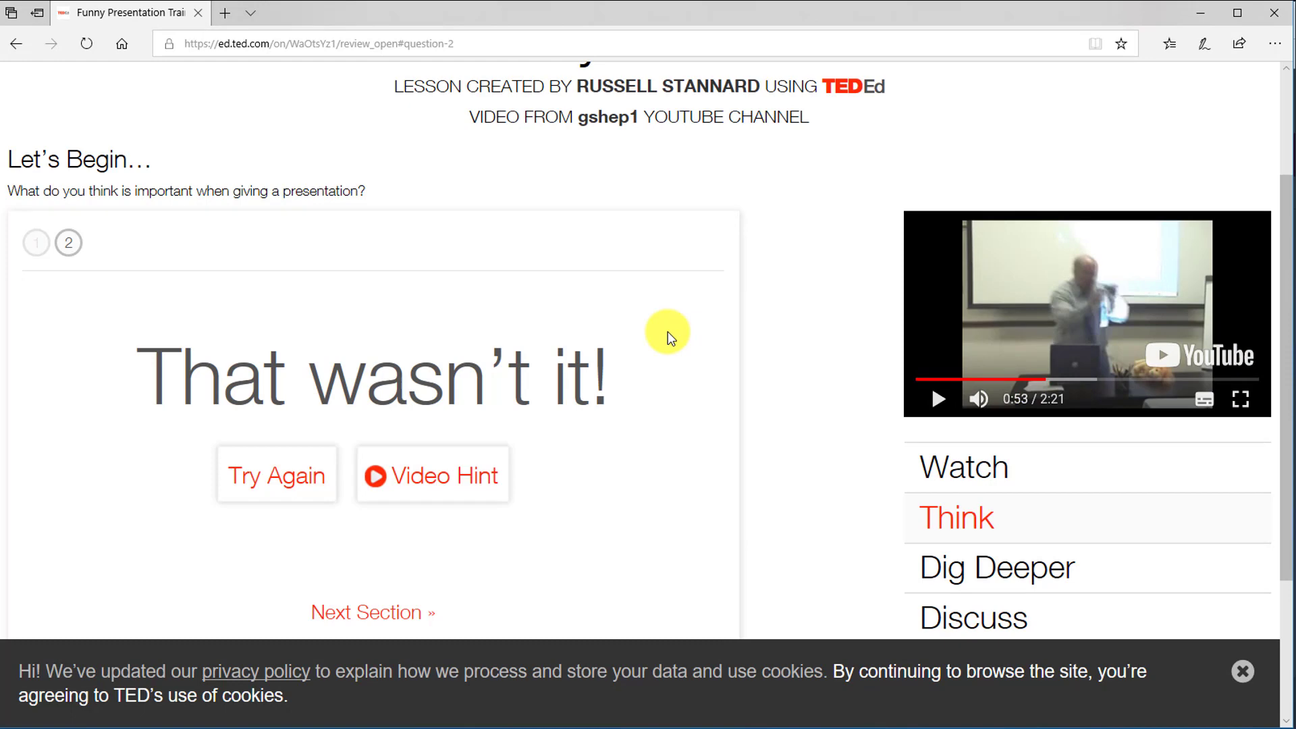
Step: Go to the lesson's Dig Deeper section, check the linked article about a good presentation, and close it
{"action": "left_click", "coordinate": [366, 613]}
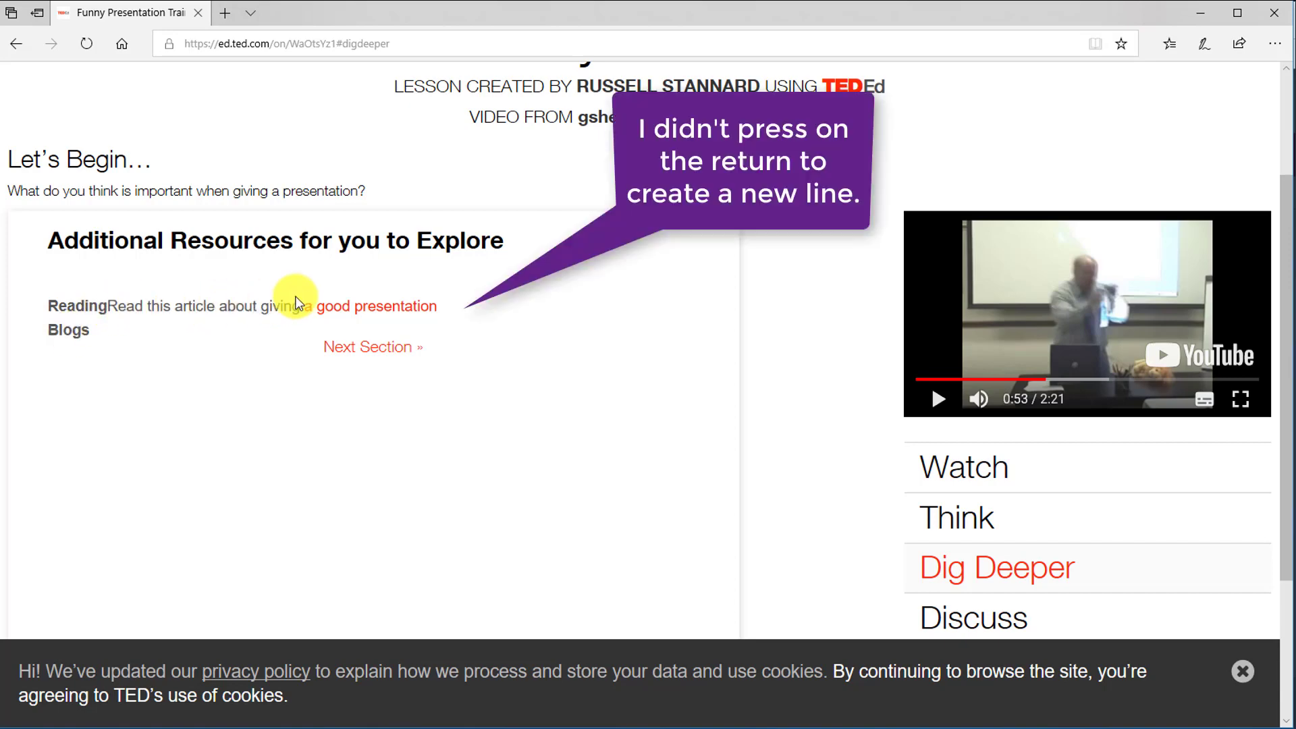
{"action": "left_click", "coordinate": [359, 316]}
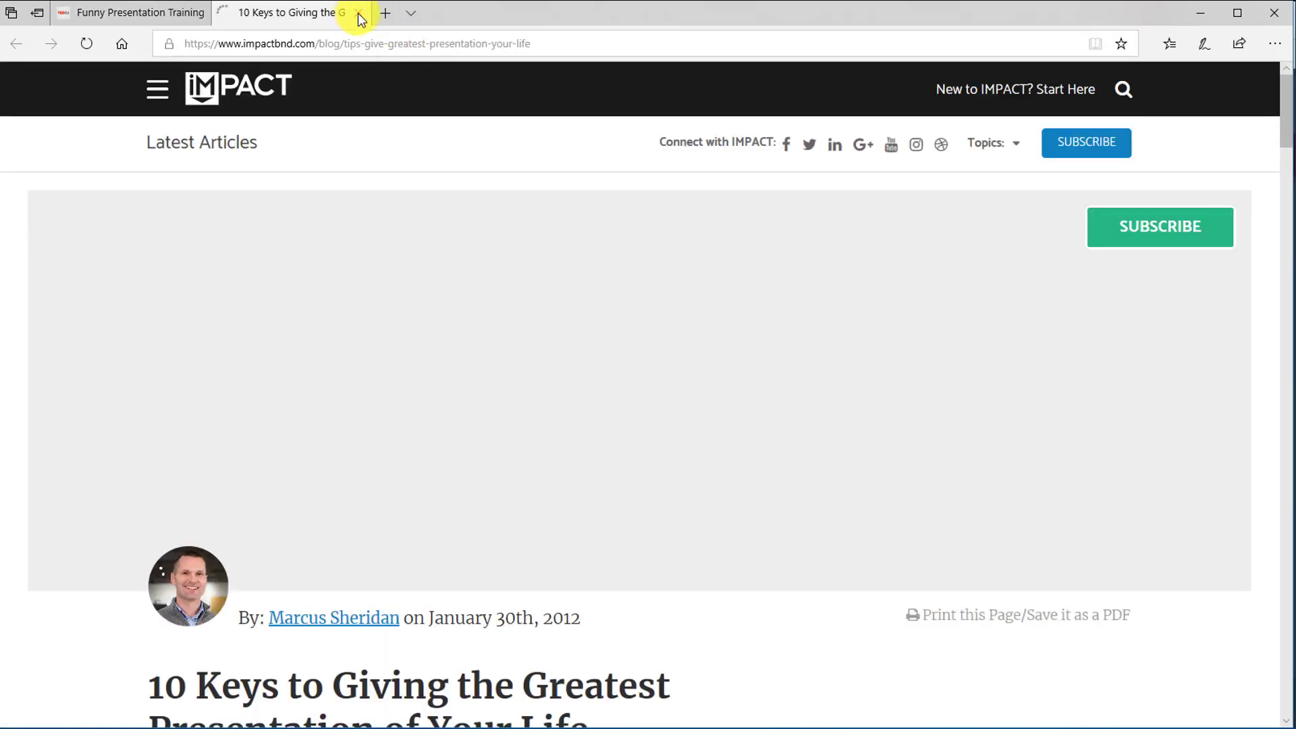
{"action": "left_click", "coordinate": [358, 14]}
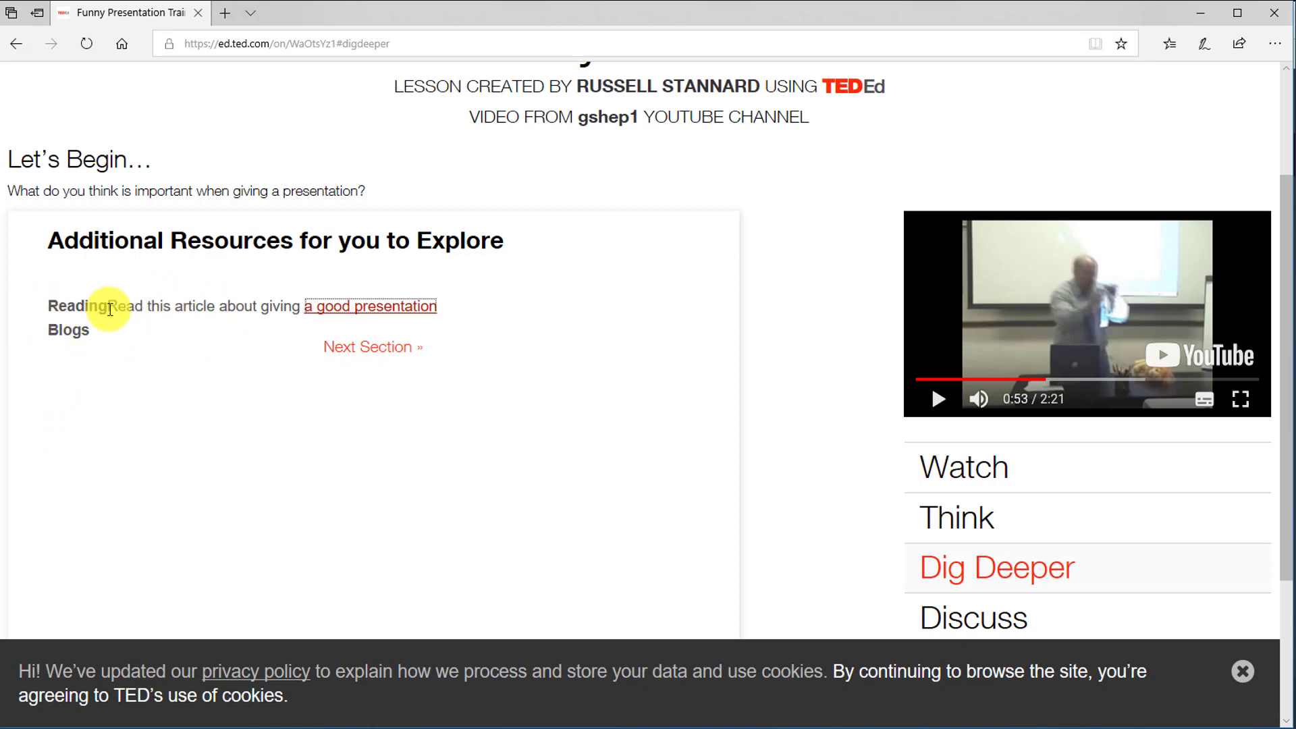
Step: Go to the lesson's Discuss section and view the guided class discussion with its questions
{"action": "left_click", "coordinate": [383, 348]}
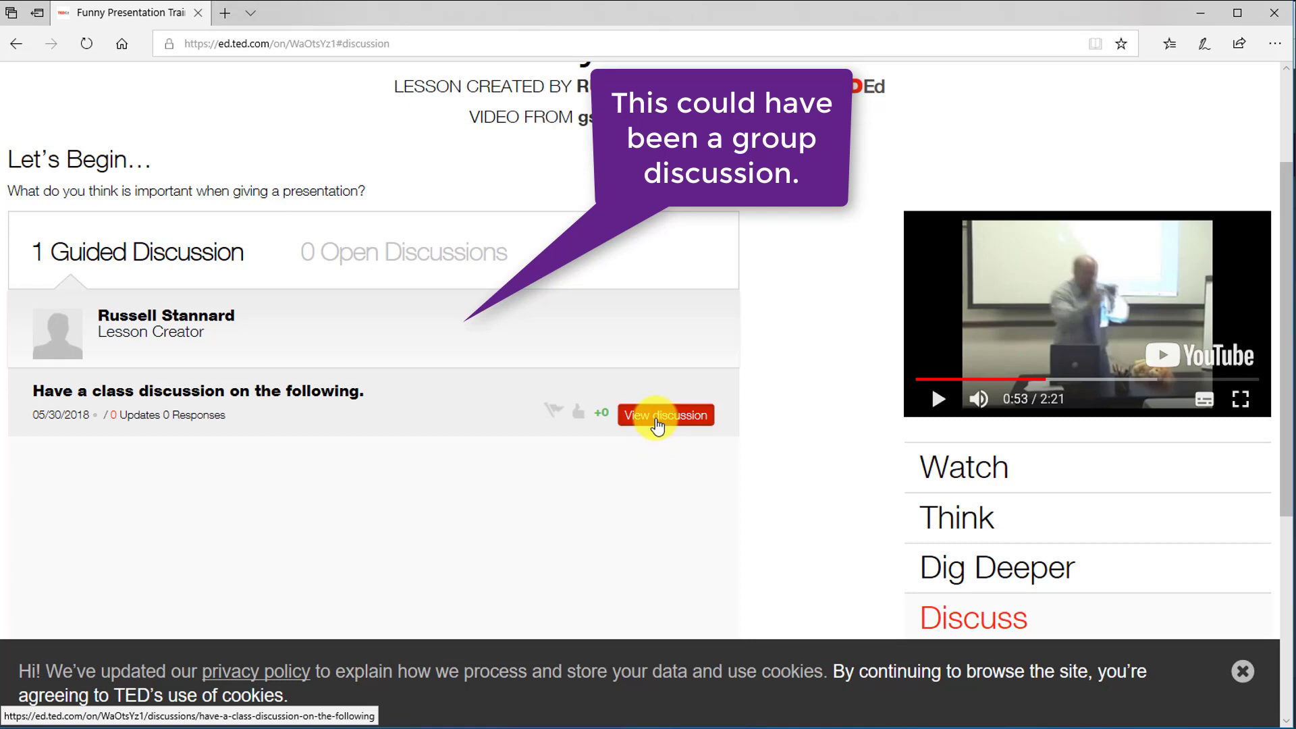
{"action": "left_click", "coordinate": [656, 420]}
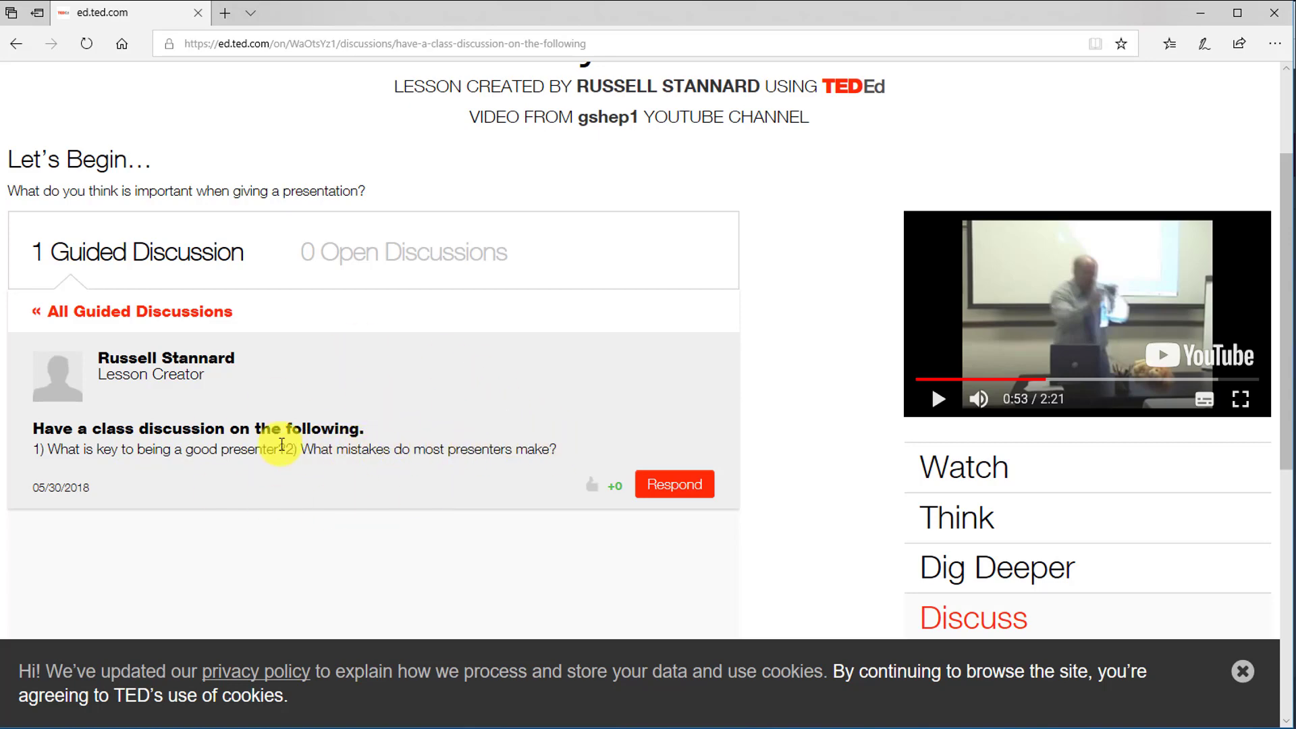
{"action": "left_click_drag", "start_coordinate": [1289, 375], "coordinate": [1290, 449]}
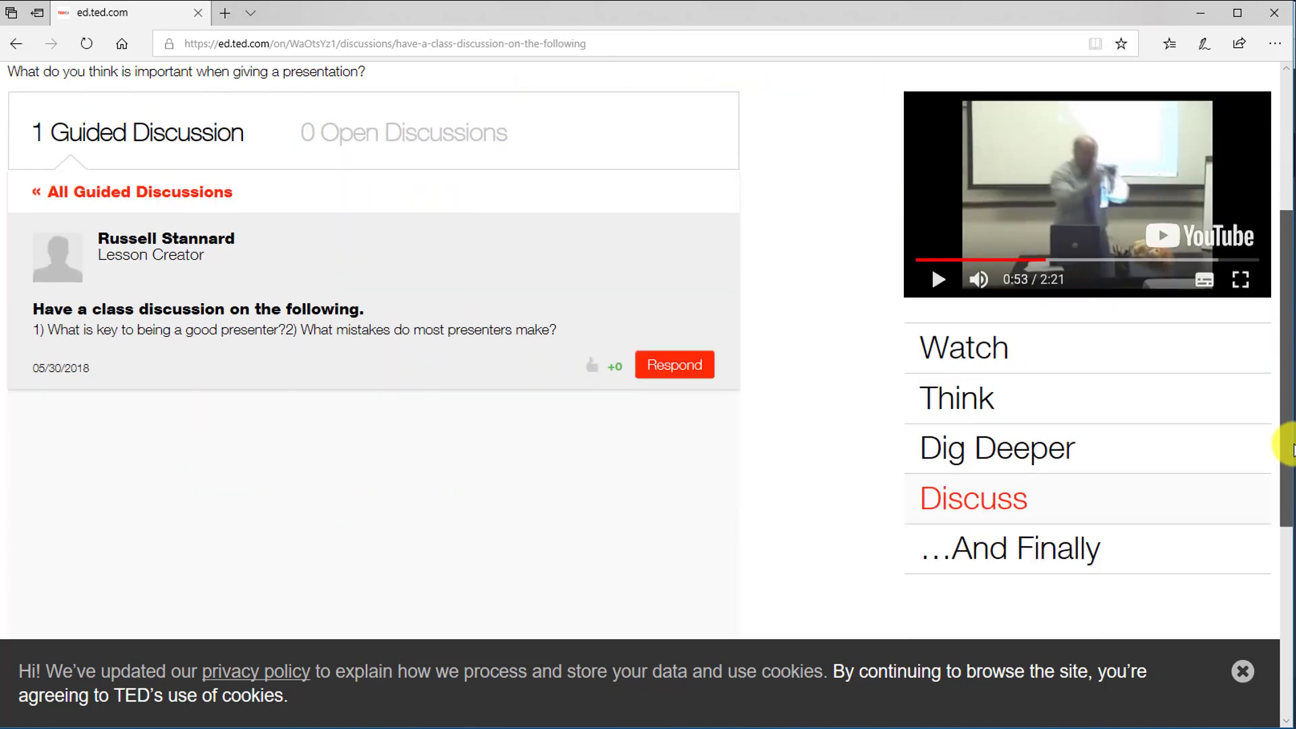
Step: View the lesson's "…And Finally" section and dismiss the cookie notice
{"action": "left_click", "coordinate": [1036, 524]}
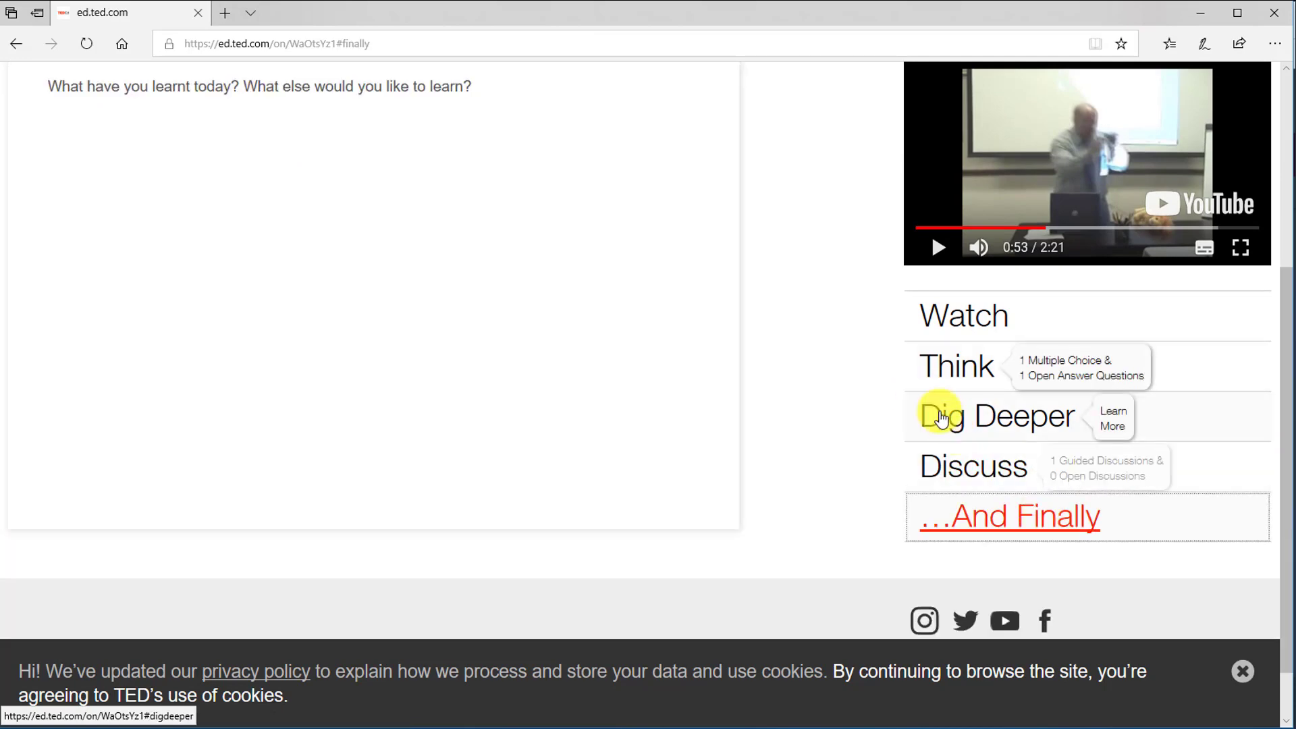
{"action": "scroll", "coordinate": [1287, 250], "scroll_direction": "up", "scroll_amount": 2}
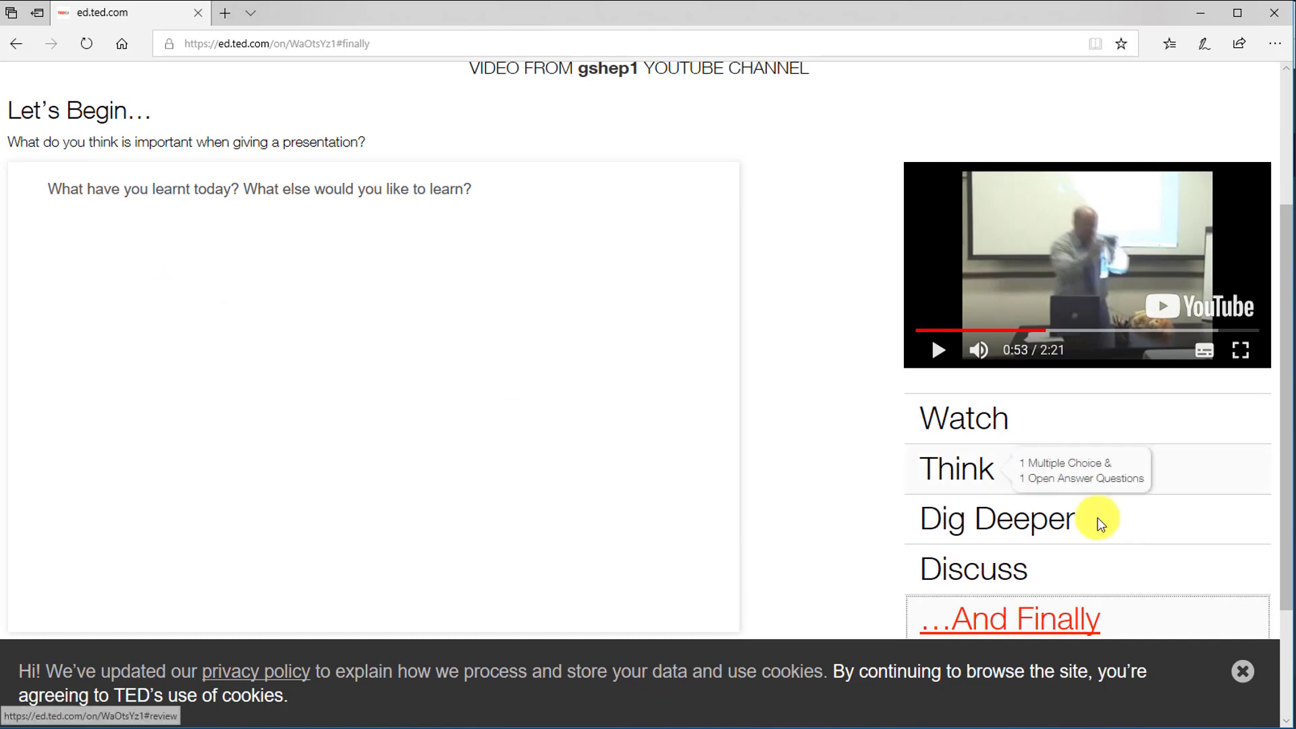
{"action": "left_click", "coordinate": [1243, 671]}
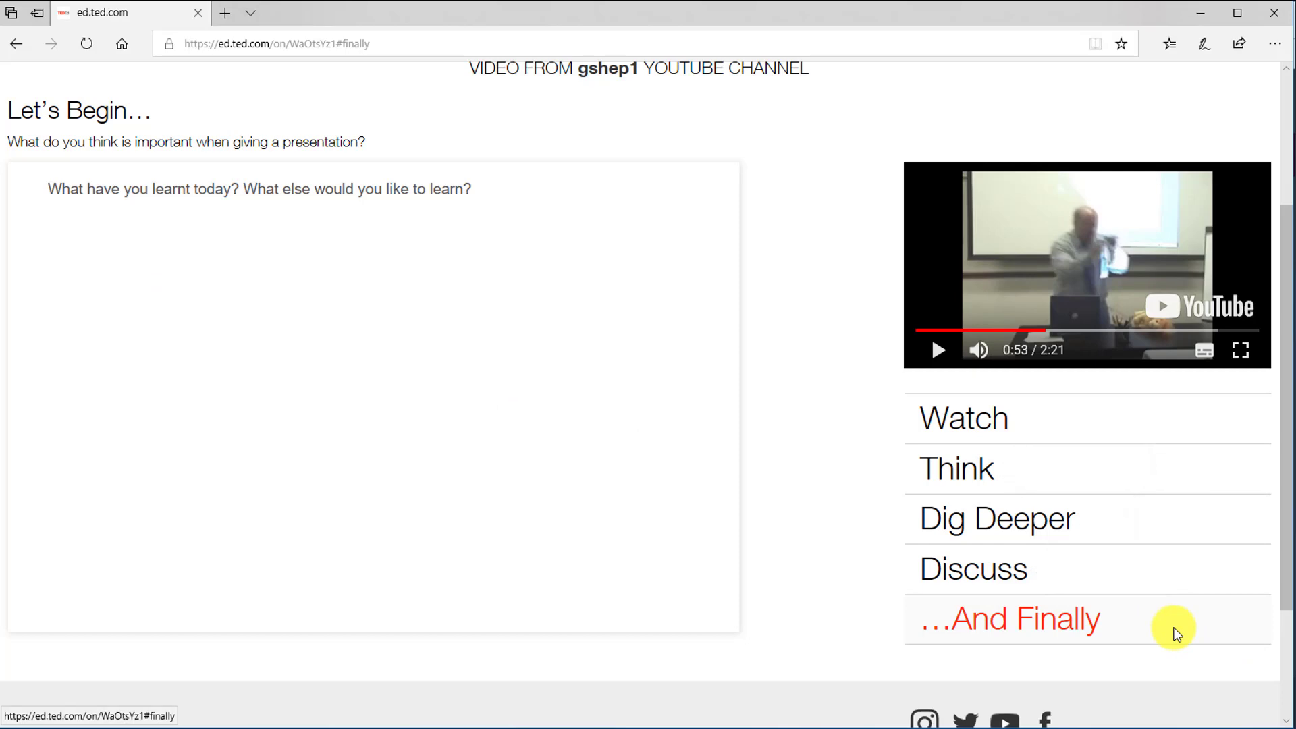
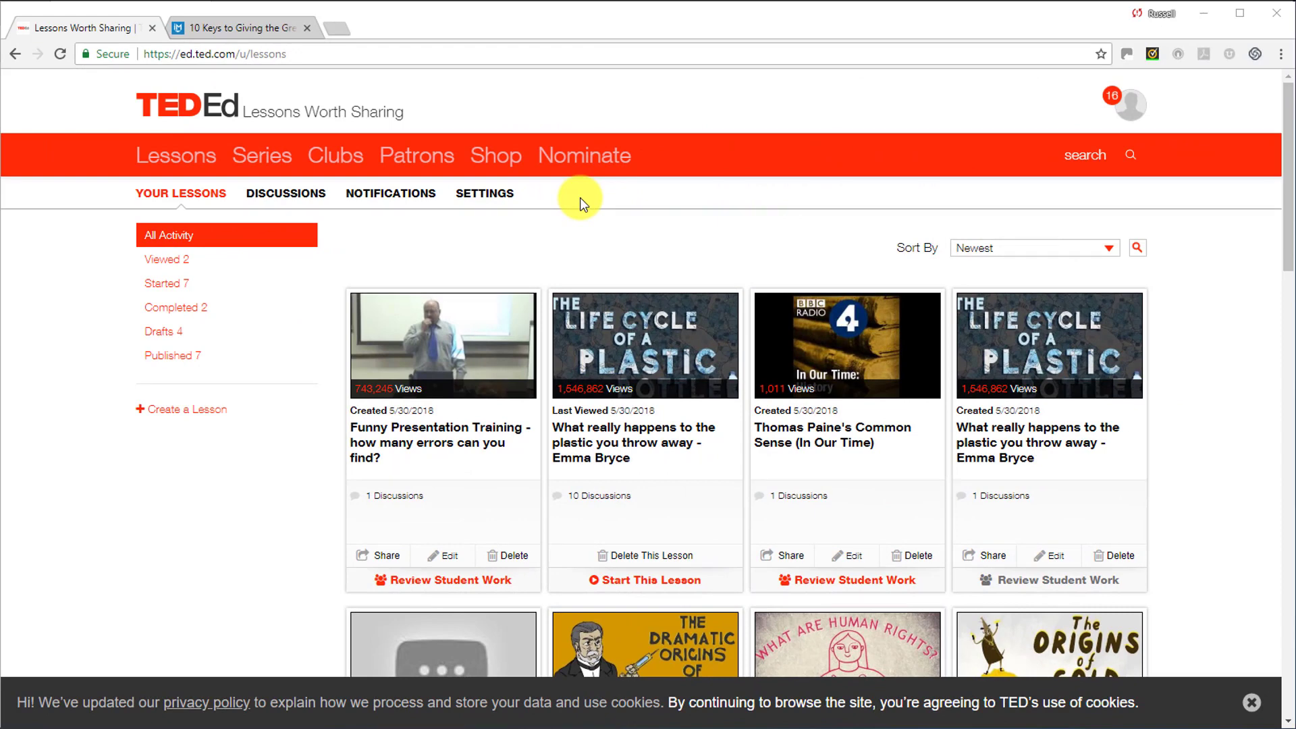
Step: In Chrome, open the student work overview for the Funny Presentation Training lesson from your TED-Ed lessons
{"action": "left_click", "coordinate": [1131, 108]}
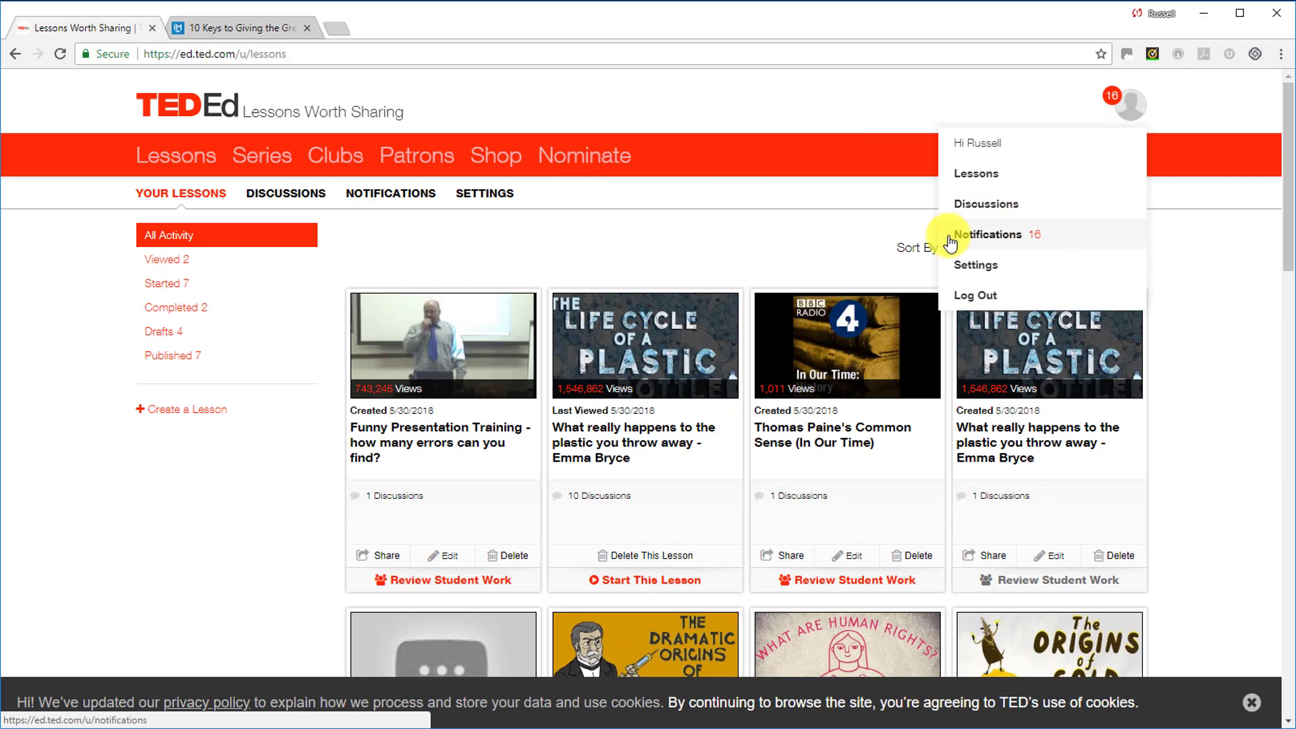
{"action": "left_click", "coordinate": [769, 249]}
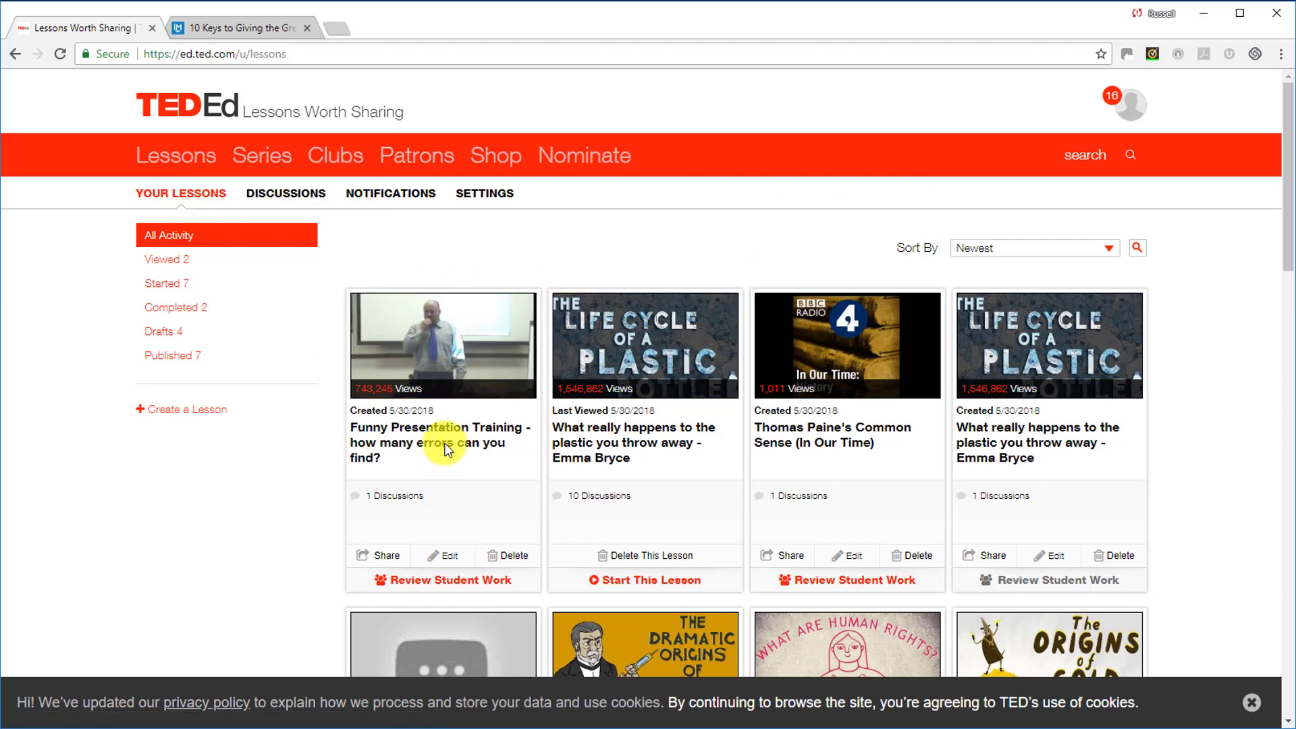
{"action": "left_click", "coordinate": [409, 581]}
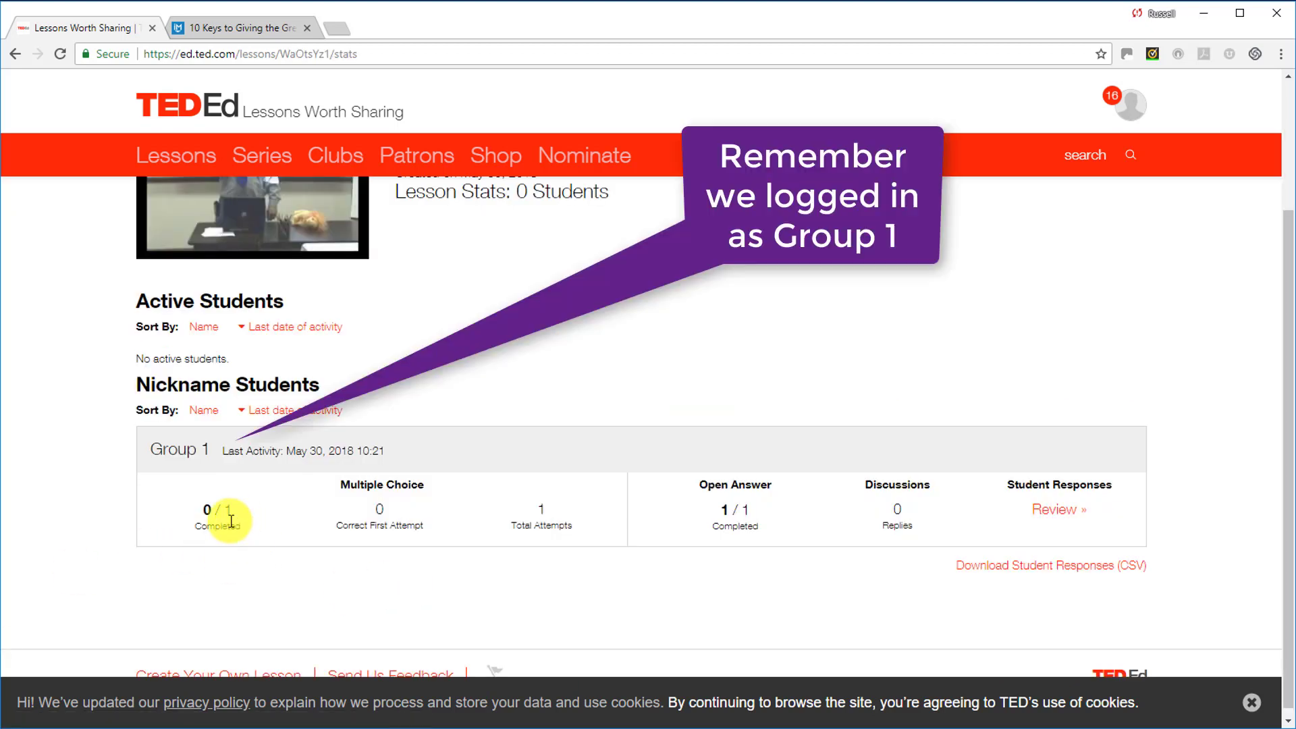
Step: Review Group 1's responses to both Think questions, the open answer and the multiple choice
{"action": "left_click", "coordinate": [1050, 514]}
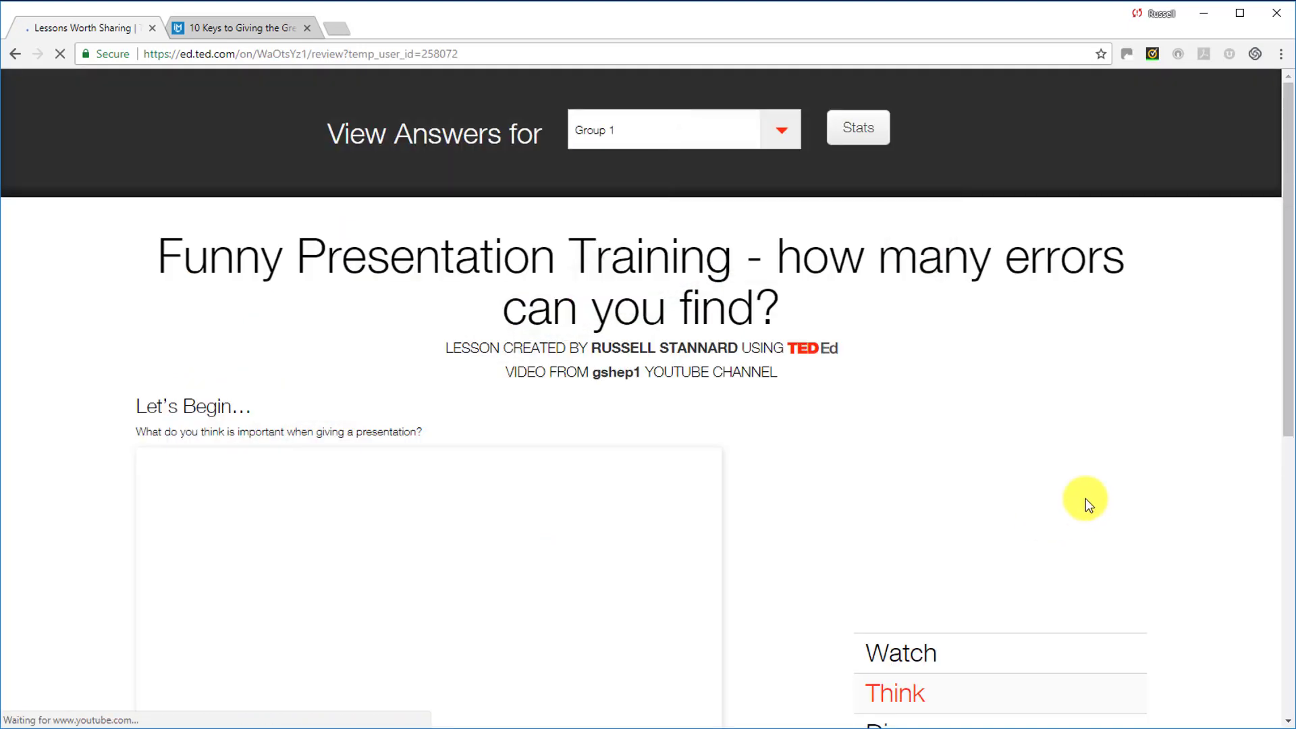
{"action": "left_click_drag", "start_coordinate": [1287, 338], "coordinate": [1252, 459]}
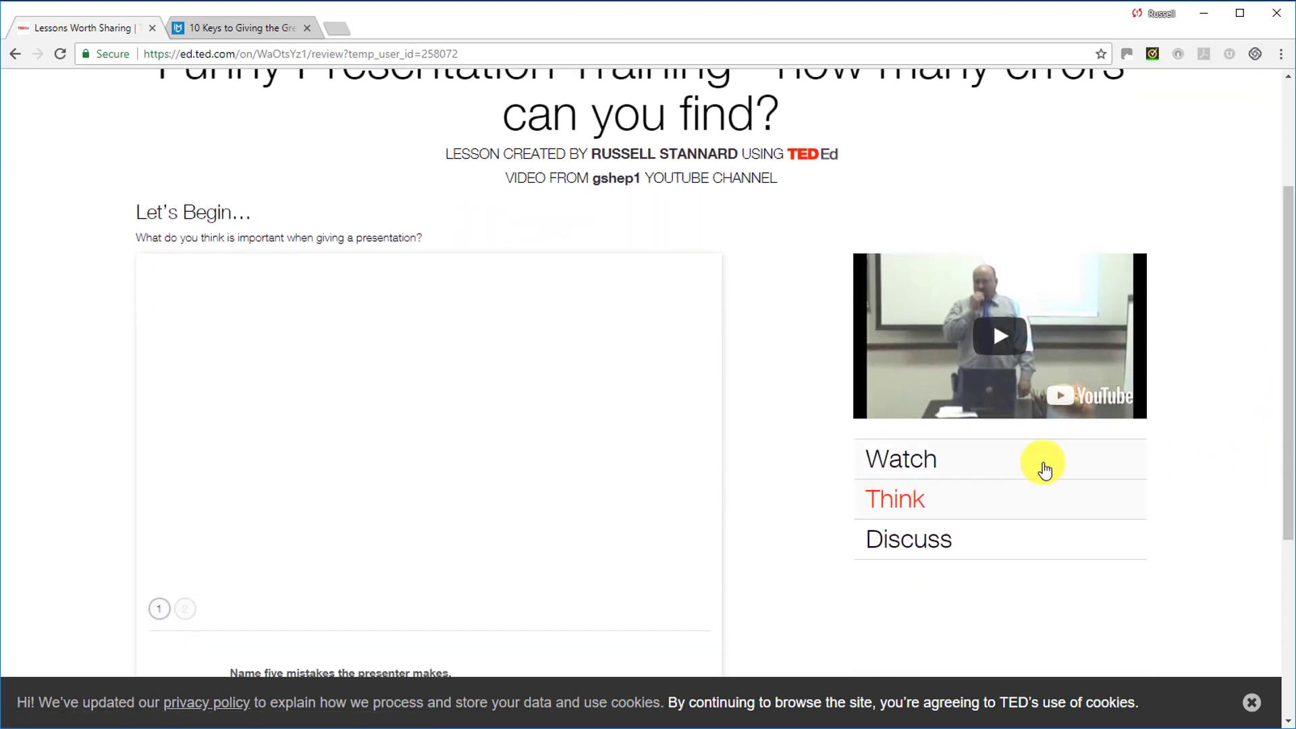
{"action": "left_click", "coordinate": [897, 501]}
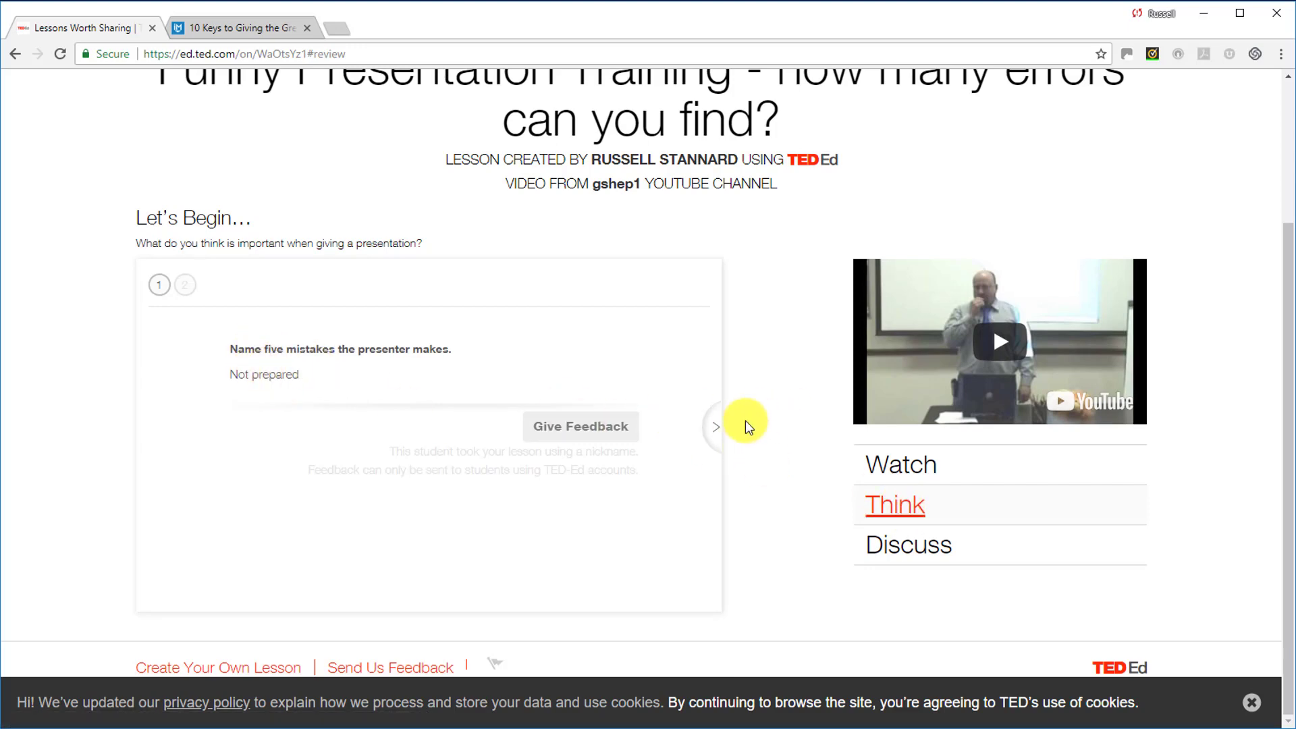
{"action": "left_click", "coordinate": [714, 431]}
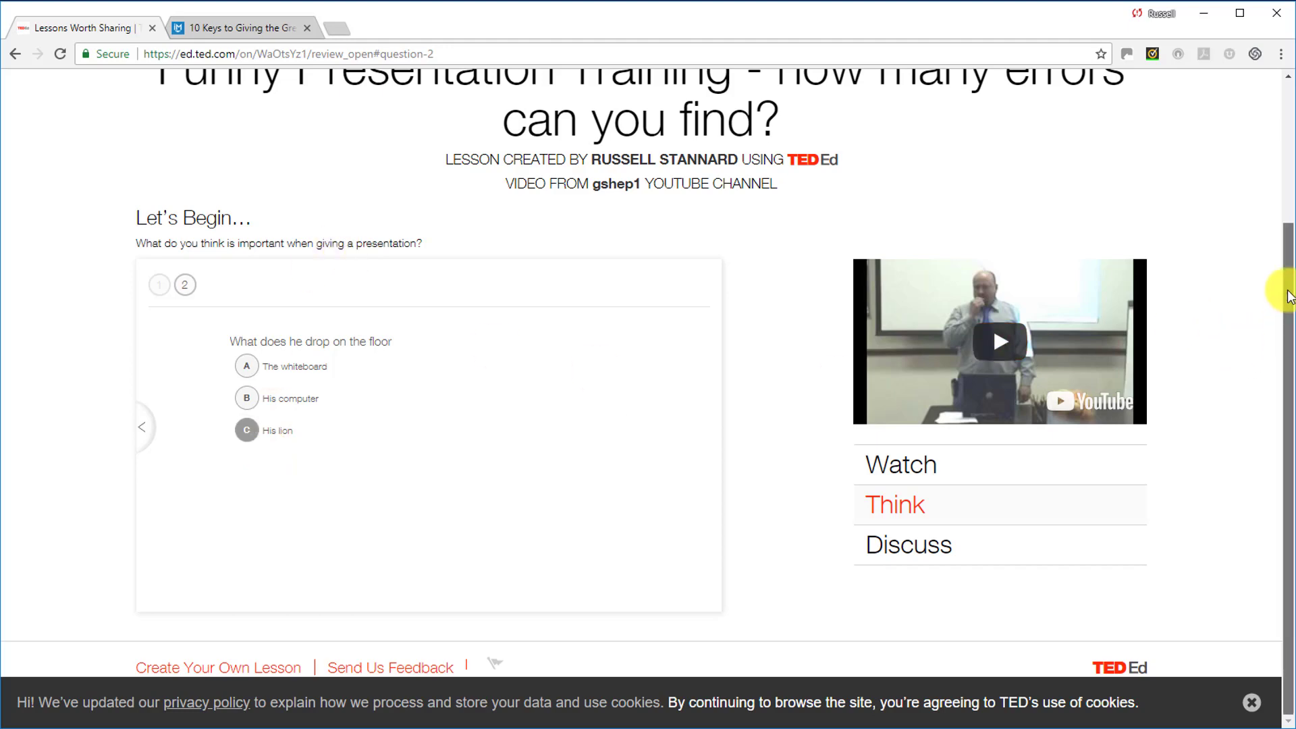
Step: Return to the lesson's student statistics, download the student responses as CSV, and open the file in Excel
{"action": "scroll", "coordinate": [1289, 297], "scroll_direction": "up", "scroll_amount": 3}
{"action": "left_click", "coordinate": [15, 53]}
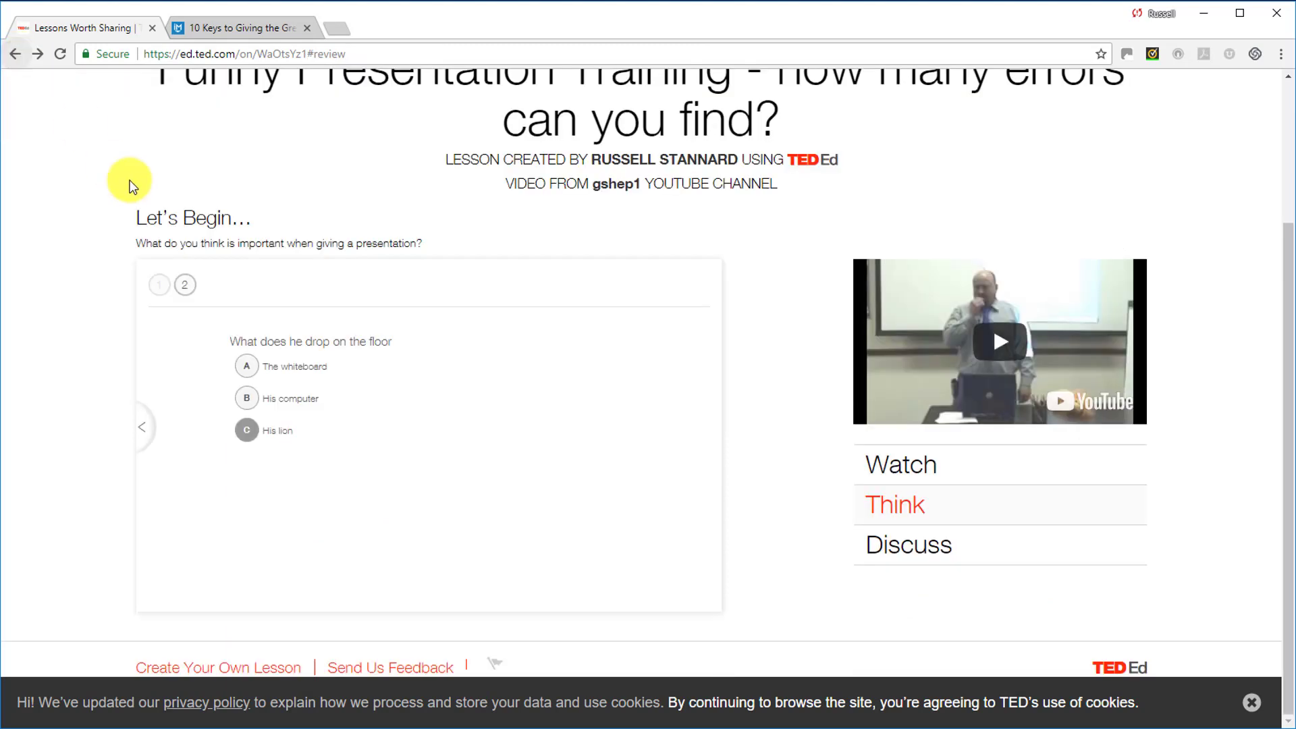
{"action": "left_click", "coordinate": [15, 53]}
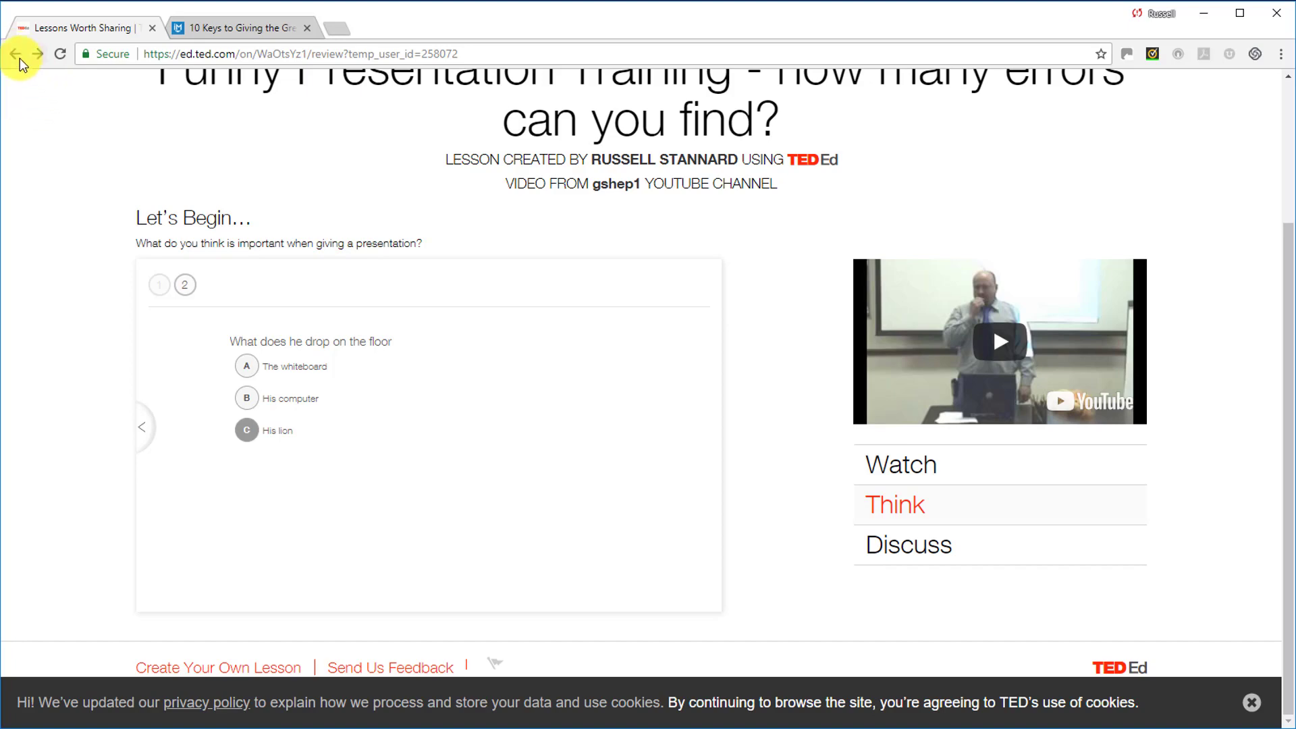
{"action": "left_click", "coordinate": [12, 55]}
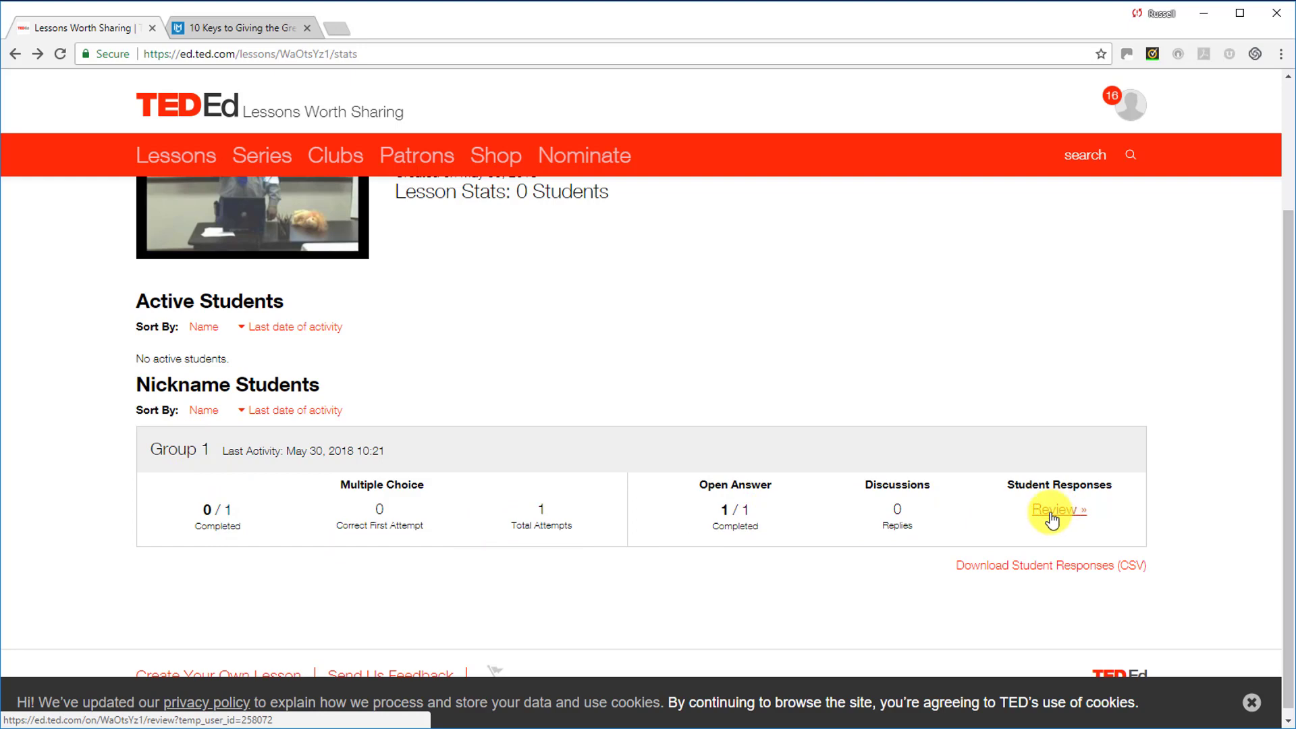
{"action": "left_click", "coordinate": [1037, 573]}
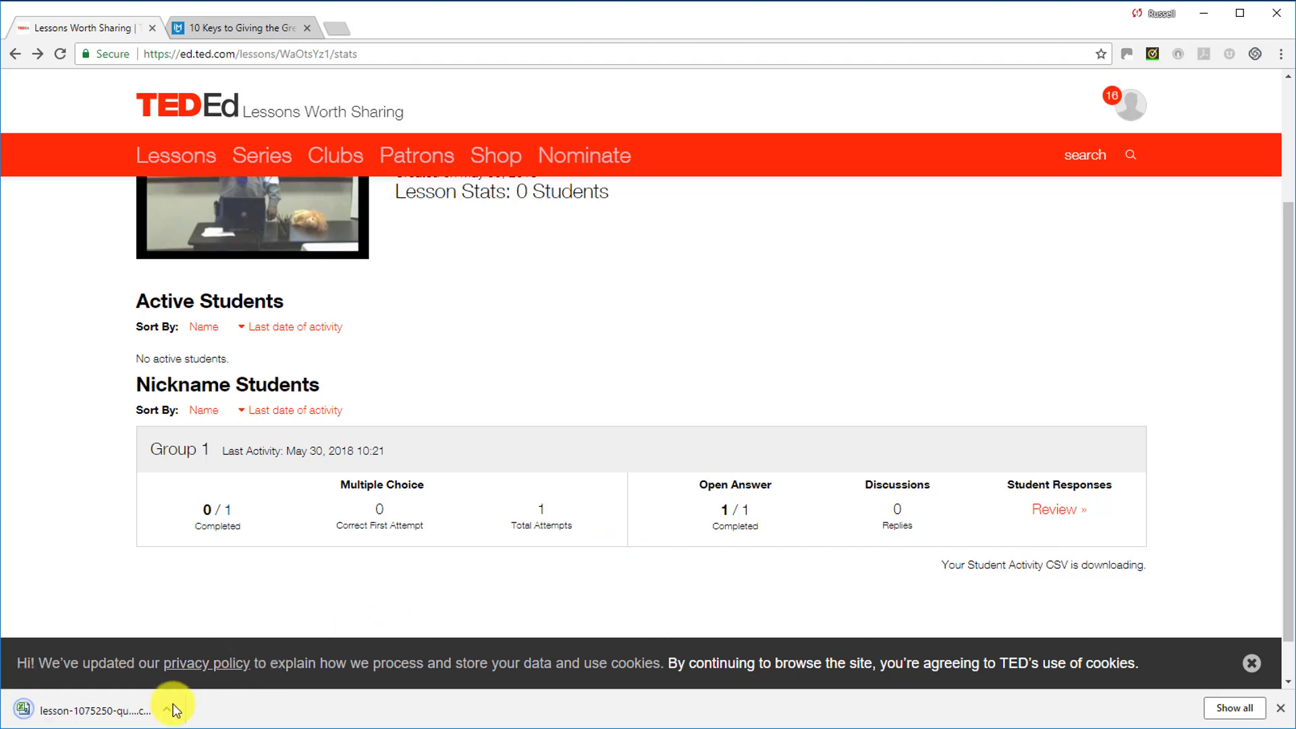
{"action": "left_click", "coordinate": [168, 714]}
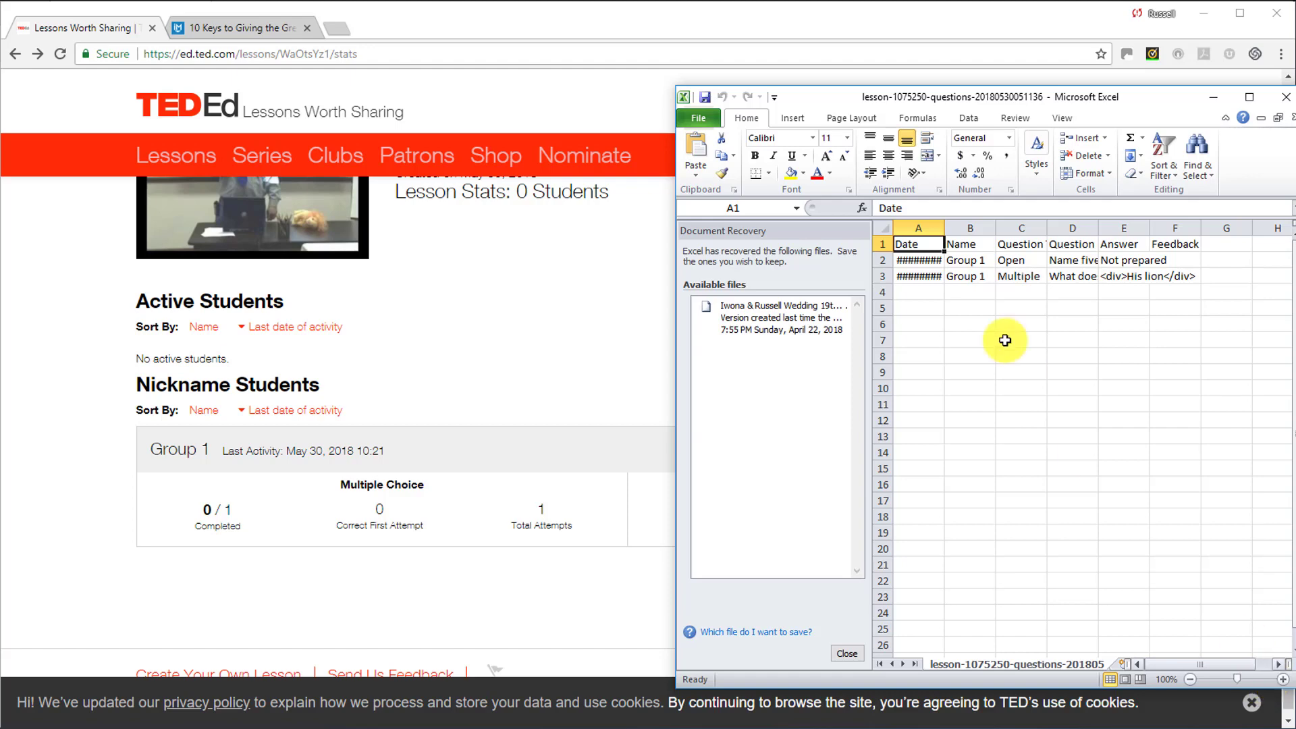
{"action": "left_click", "coordinate": [1249, 94]}
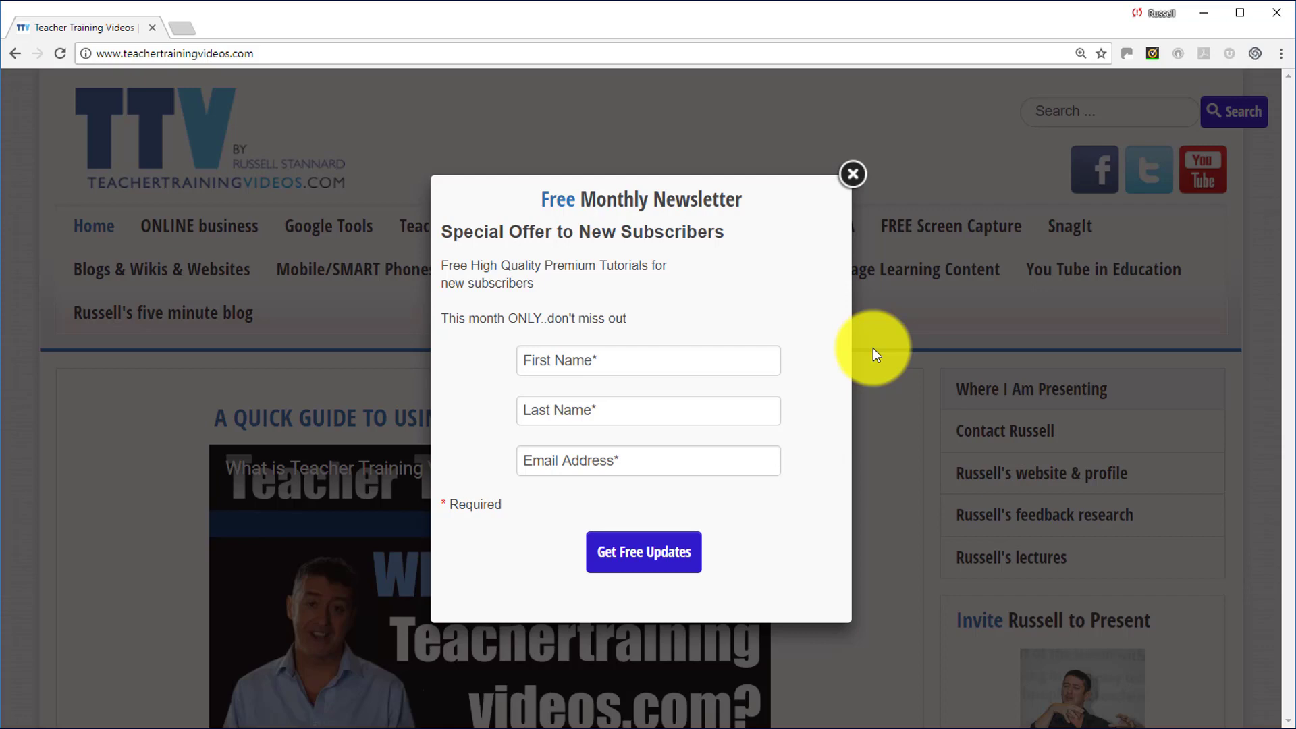
Step: On teachertrainingvideos.com, dismiss the newsletter pop-up and view the tutorial on uploading videos into your YouTube channel under You Tube in Education
{"action": "left_click", "coordinate": [853, 174]}
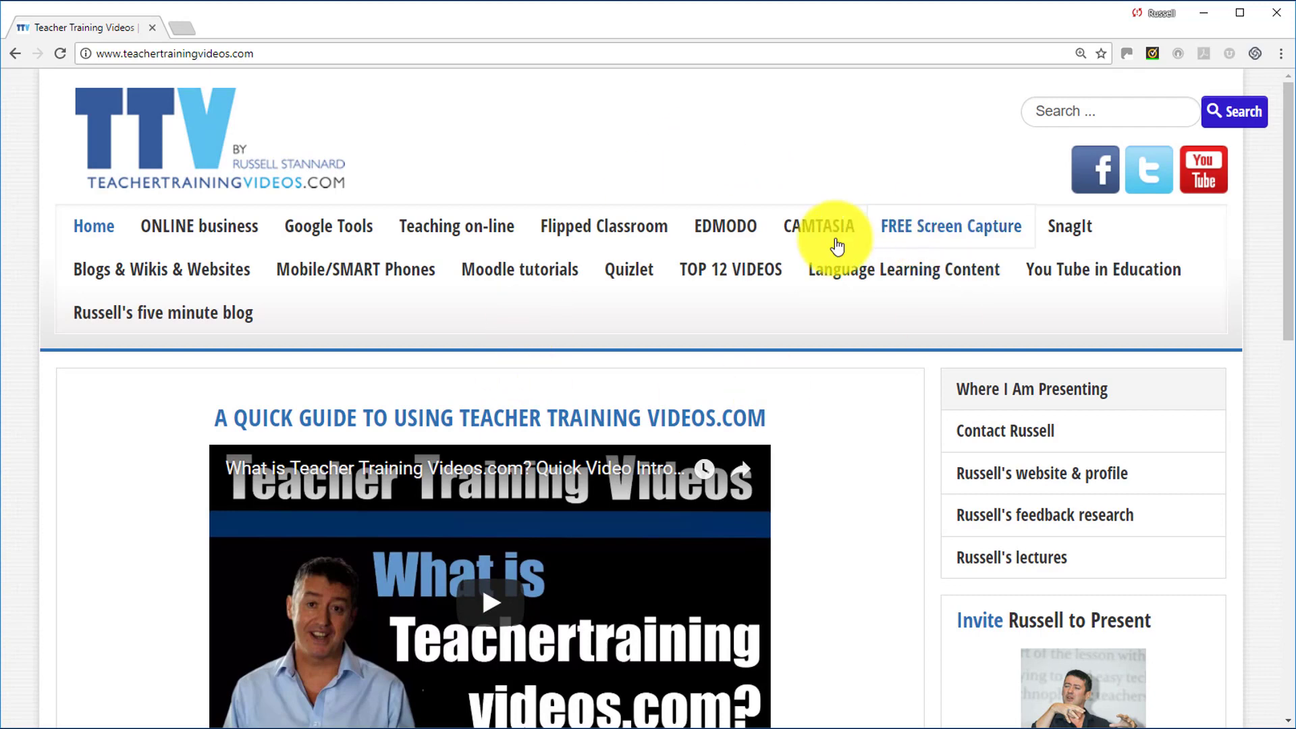
{"action": "left_click", "coordinate": [1076, 275]}
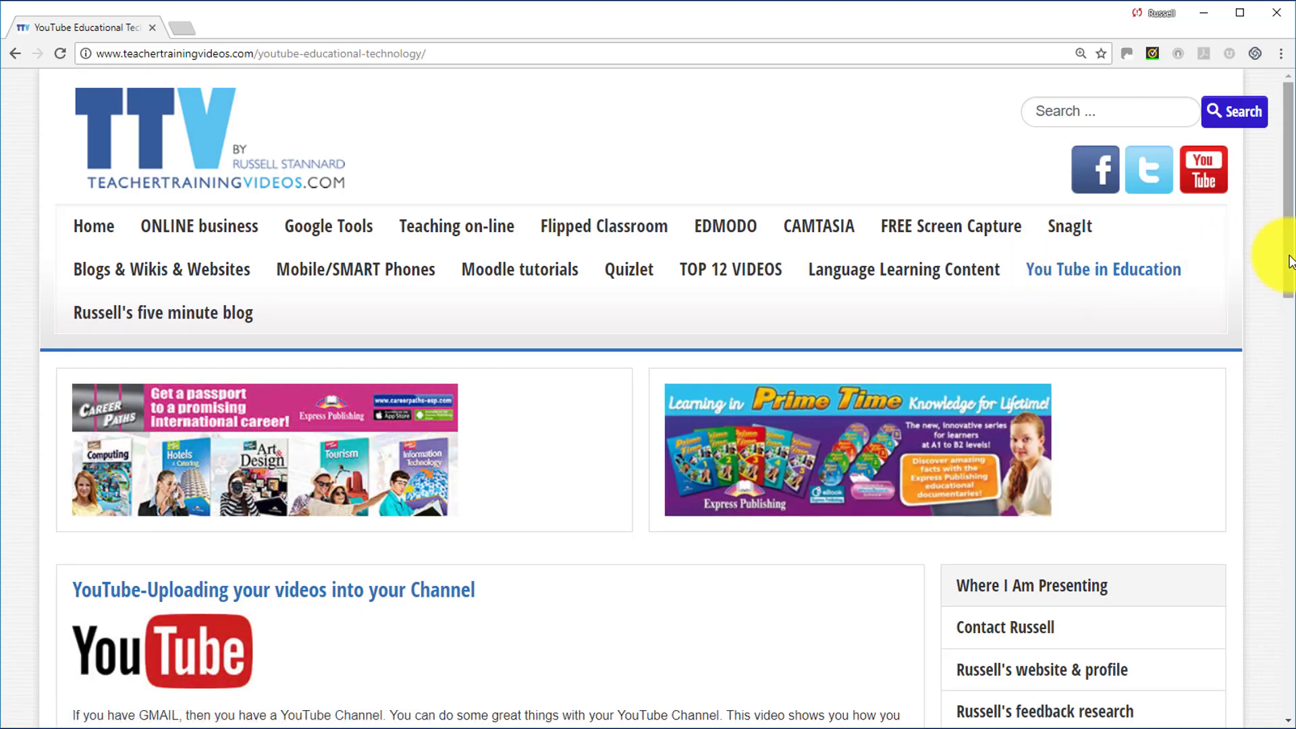
{"action": "scroll", "coordinate": [1272, 298], "scroll_direction": "down", "scroll_amount": 3}
{"action": "left_click", "coordinate": [386, 414]}
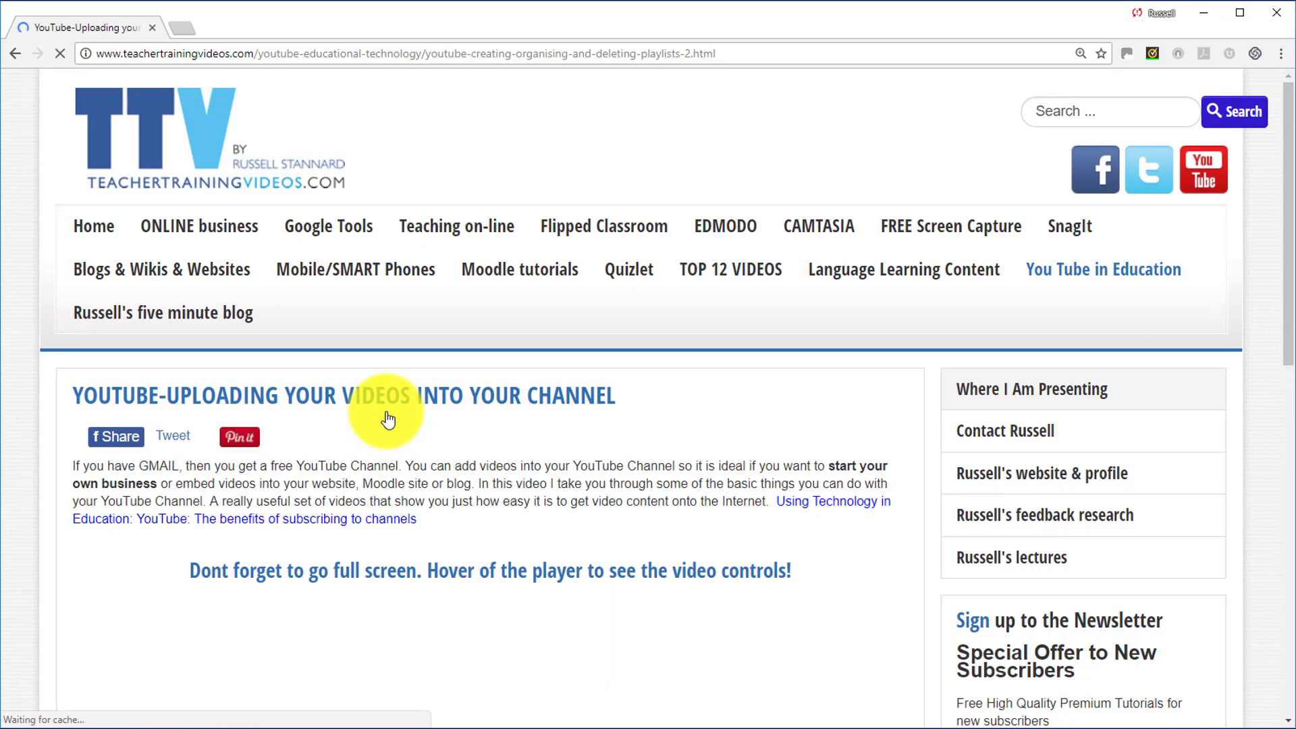
{"action": "scroll", "coordinate": [1267, 270], "scroll_direction": "down", "scroll_amount": 3}
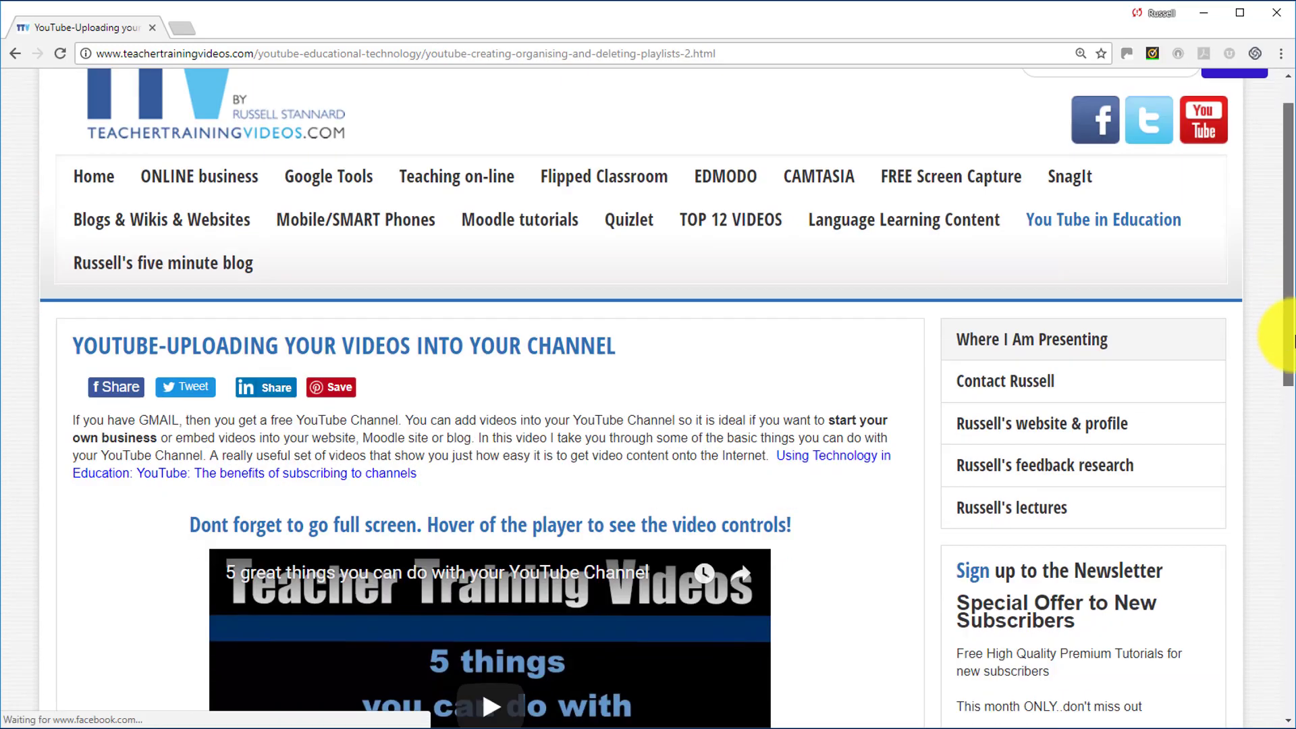
{"action": "scroll", "coordinate": [1273, 197], "scroll_direction": "up", "scroll_amount": 3}
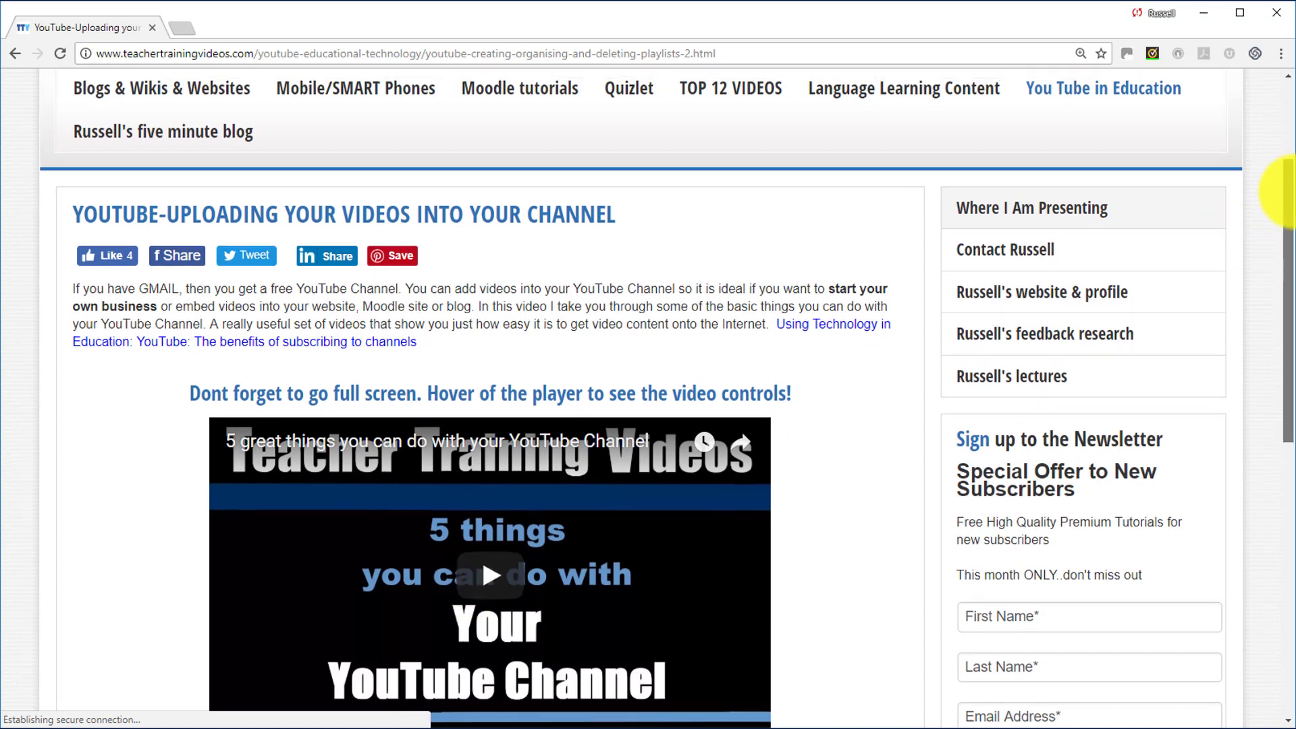